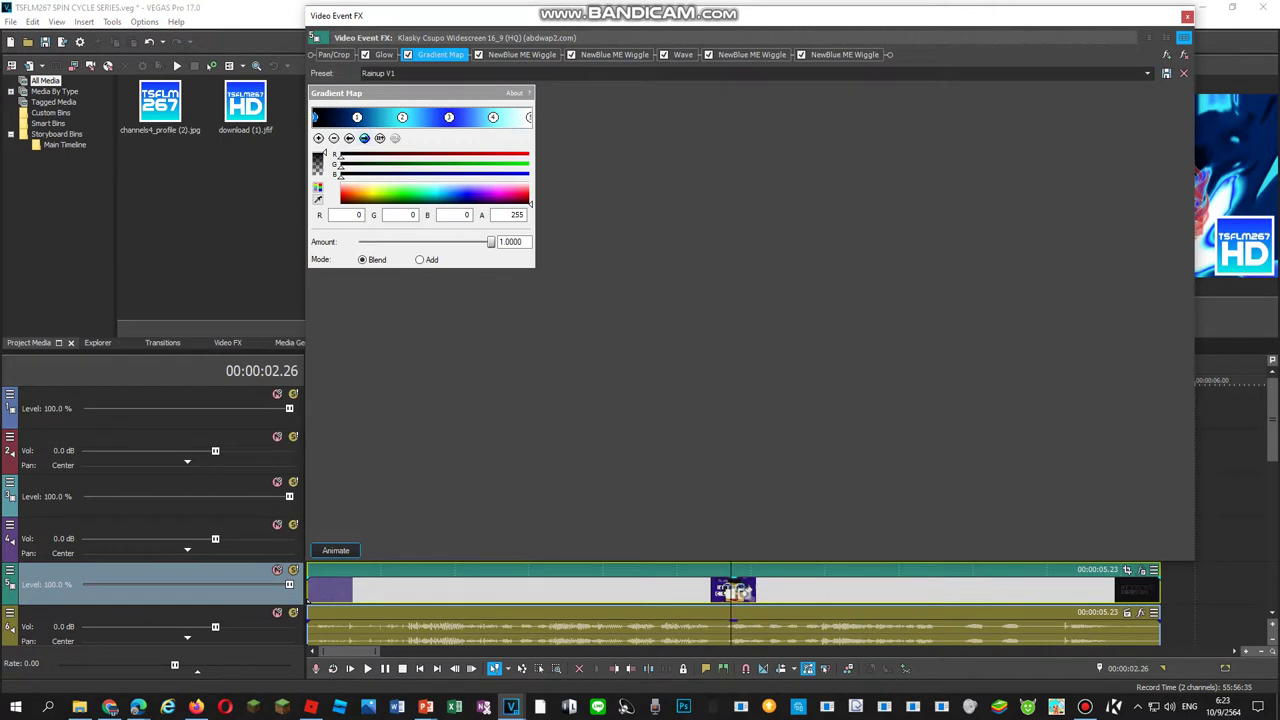
Step through the Gradient Map color points of the Klasky Csupo video event to examine each one's RGB values
{"action": "left_click", "coordinate": [364, 138]}
{"action": "left_click", "coordinate": [364, 138]}
{"action": "left_click", "coordinate": [364, 138]}
{"action": "left_click", "coordinate": [364, 138]}
{"action": "left_click", "coordinate": [364, 138]}
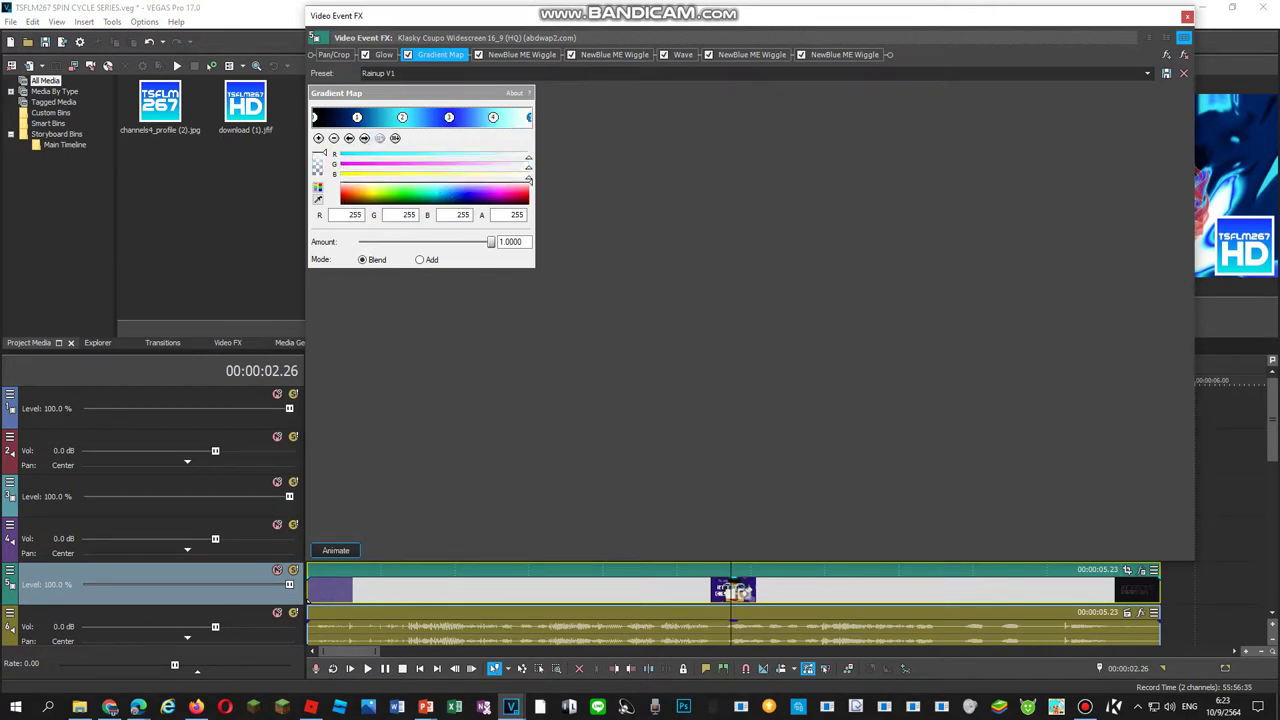
Review the settings of the remaining Wiggle and Wave effects in the video event's chain and close the effects window
{"action": "left_click", "coordinate": [522, 54]}
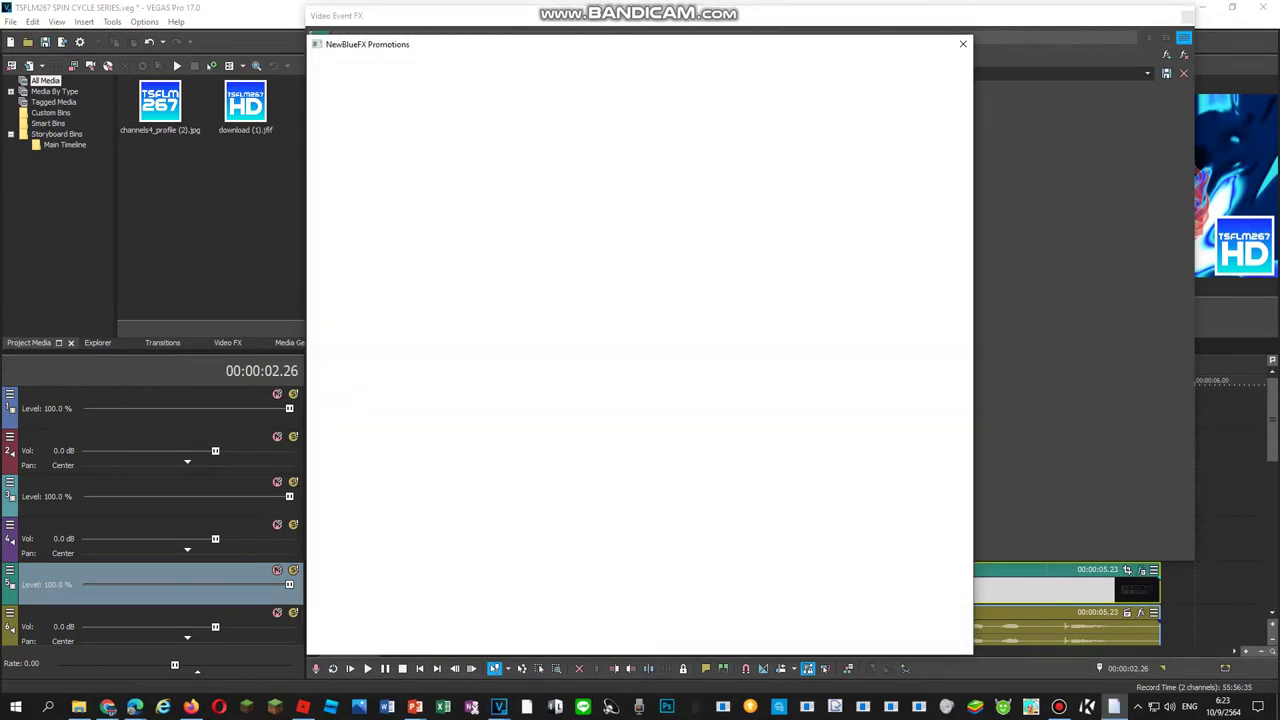
{"action": "left_click", "coordinate": [963, 44]}
{"action": "left_click", "coordinate": [614, 55]}
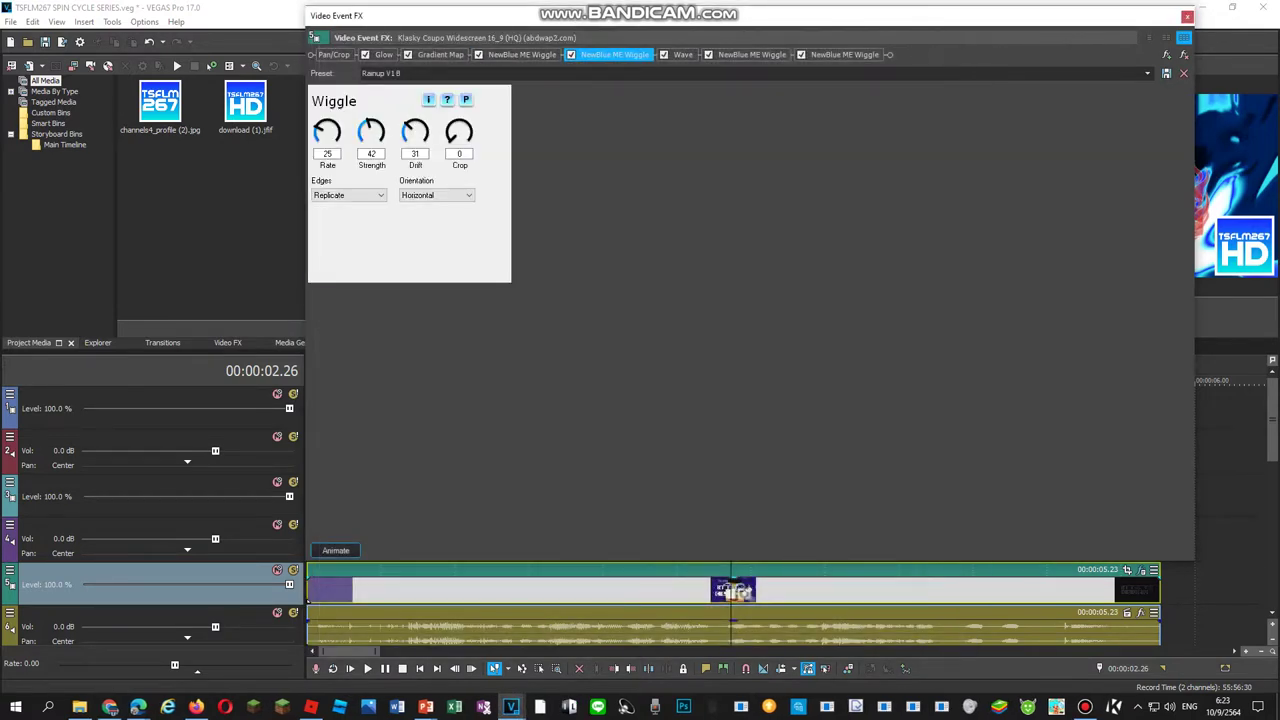
{"action": "left_click", "coordinate": [682, 55]}
{"action": "left_click", "coordinate": [683, 54]}
{"action": "left_click", "coordinate": [752, 54]}
{"action": "left_click", "coordinate": [845, 54]}
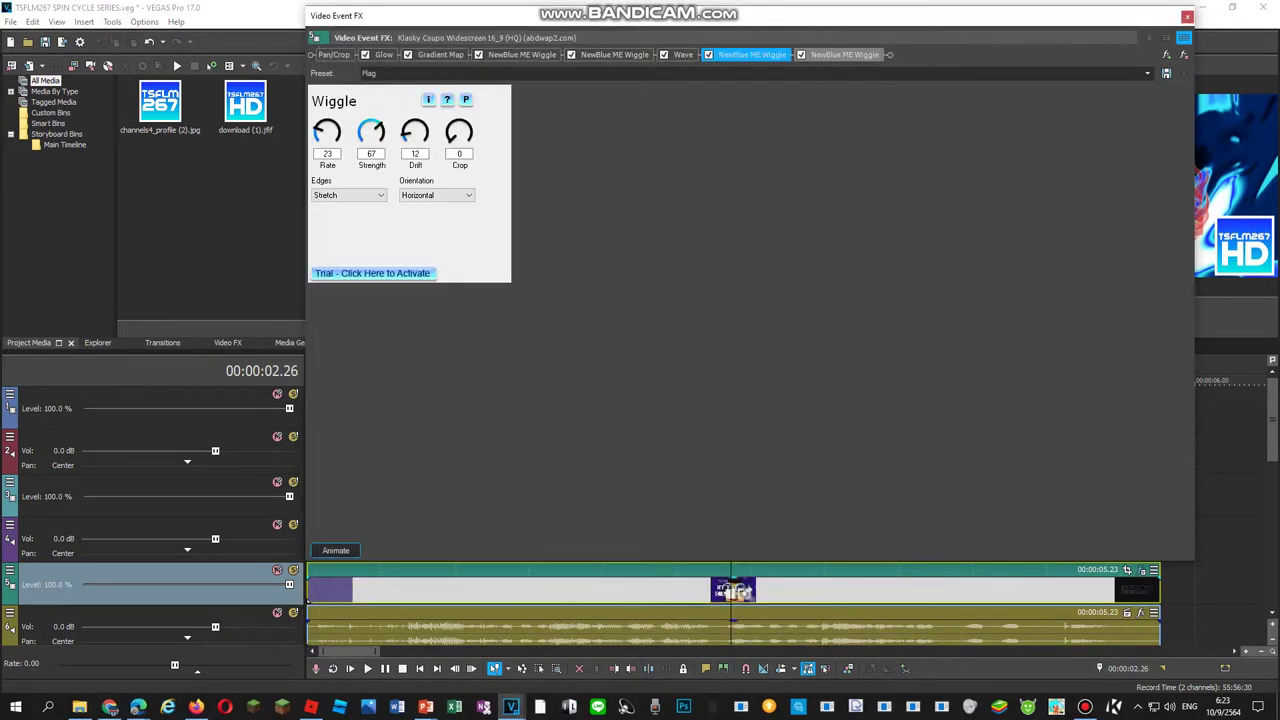
{"action": "left_click", "coordinate": [1187, 16]}
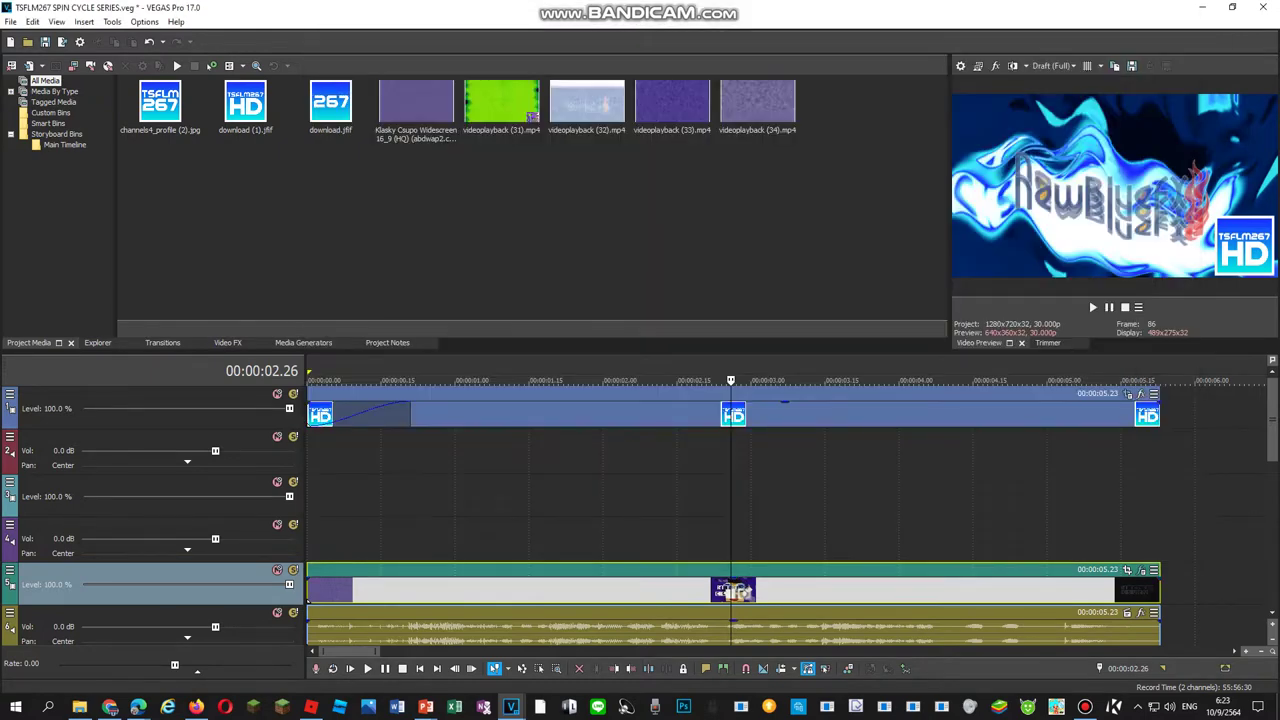
Add the Rainup V1 package from FX Packages to the Klasky Csupo audio event's plug-in chain and confirm it
{"action": "double_click", "coordinate": [1000, 451]}
{"action": "right_click", "coordinate": [943, 630]}
{"action": "left_click", "coordinate": [987, 165]}
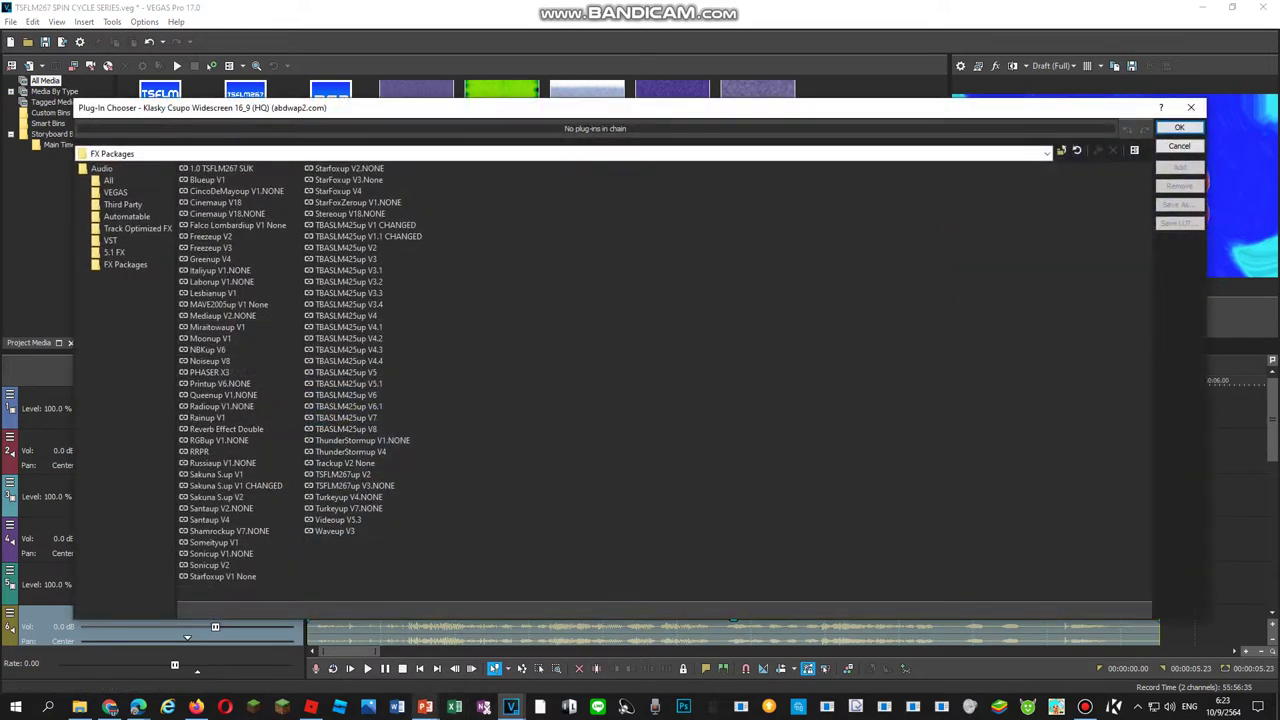
{"action": "mouse_move", "coordinate": [425, 707]}
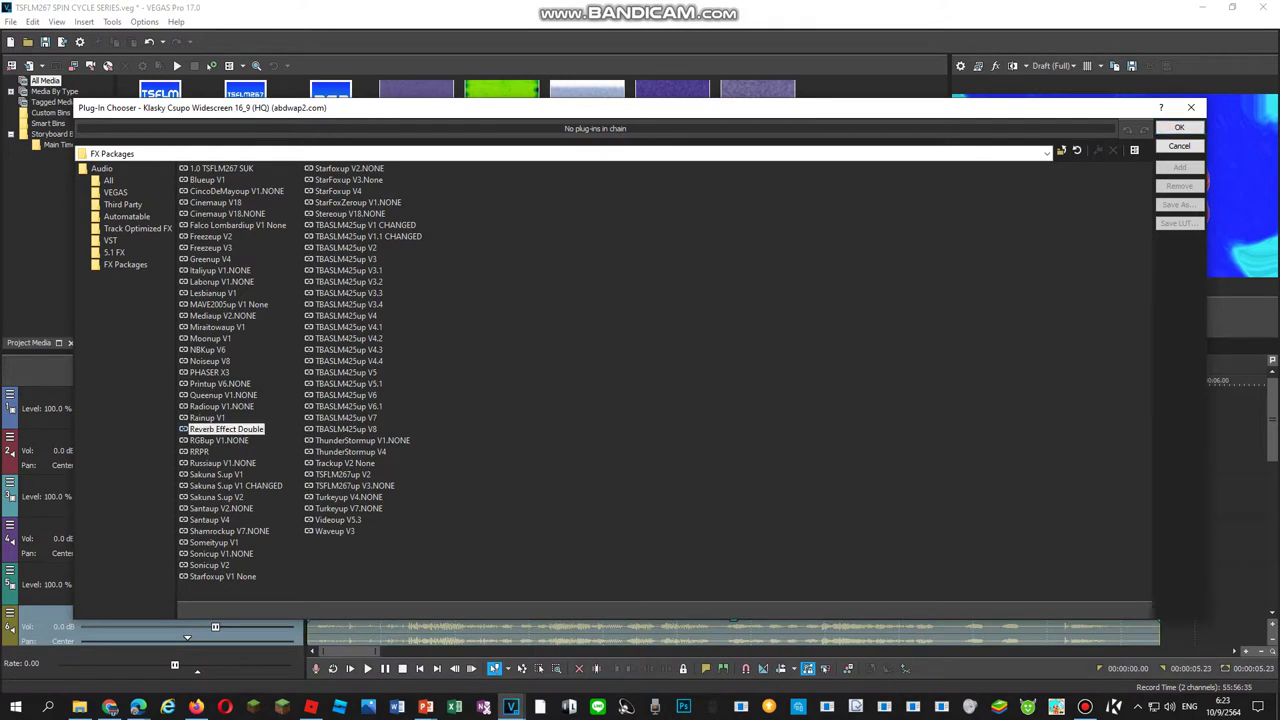
{"action": "left_click", "coordinate": [207, 418]}
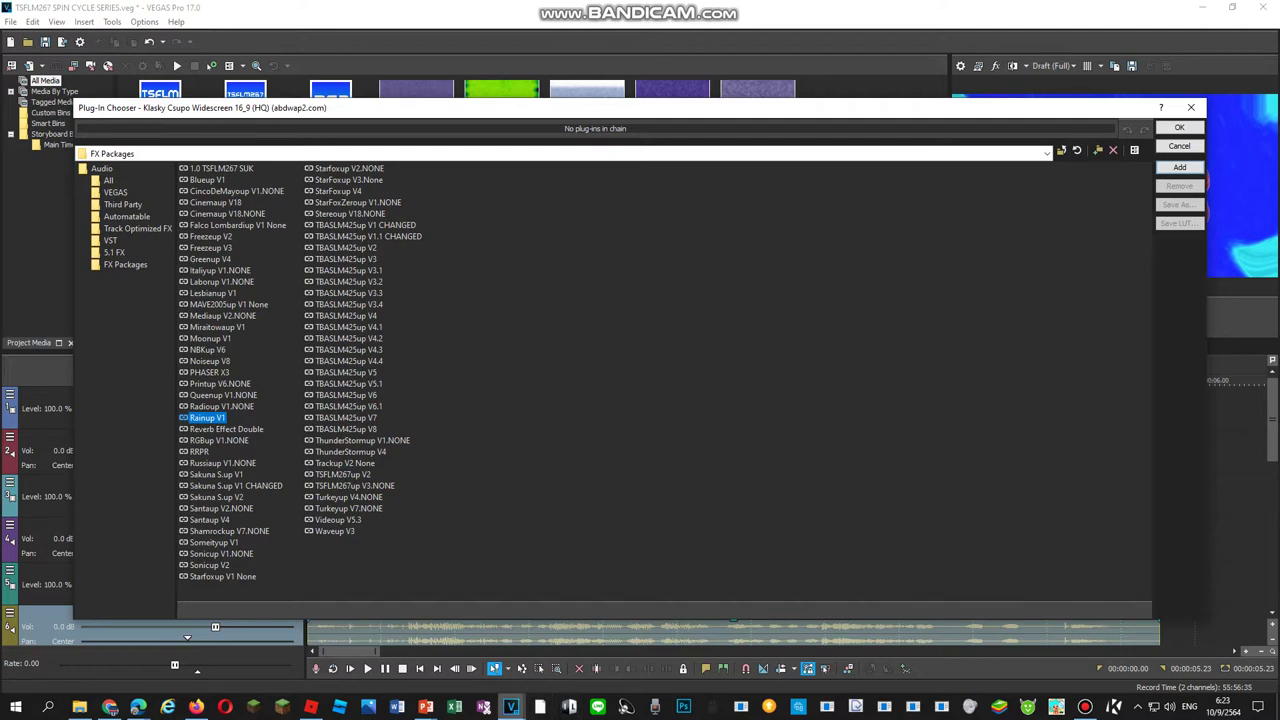
{"action": "mouse_move", "coordinate": [512, 707]}
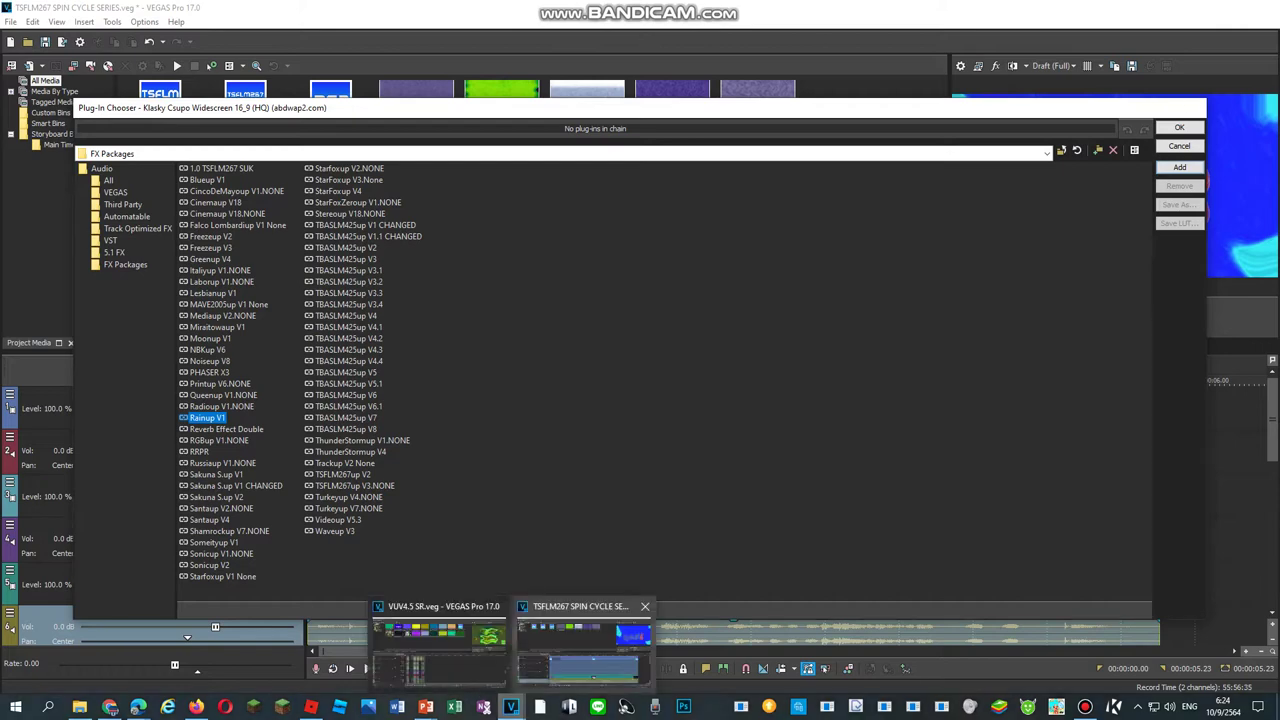
{"action": "mouse_move", "coordinate": [440, 640]}
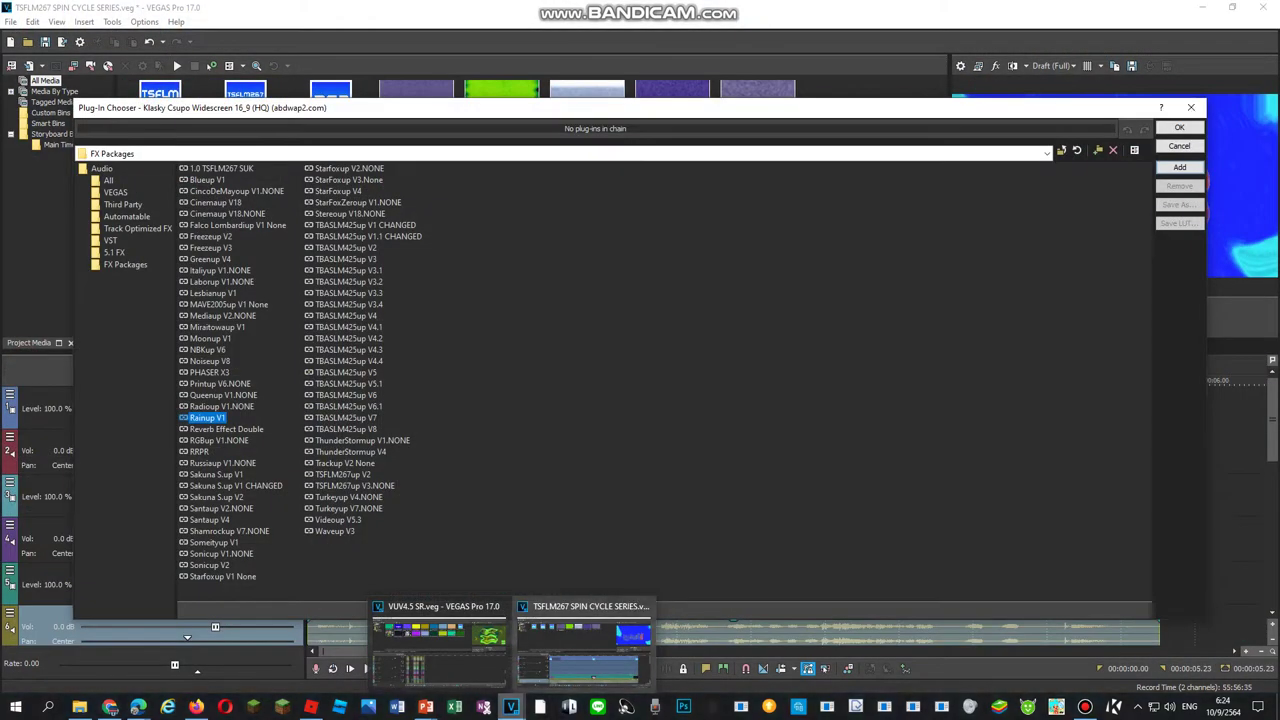
{"action": "mouse_move", "coordinate": [1085, 707]}
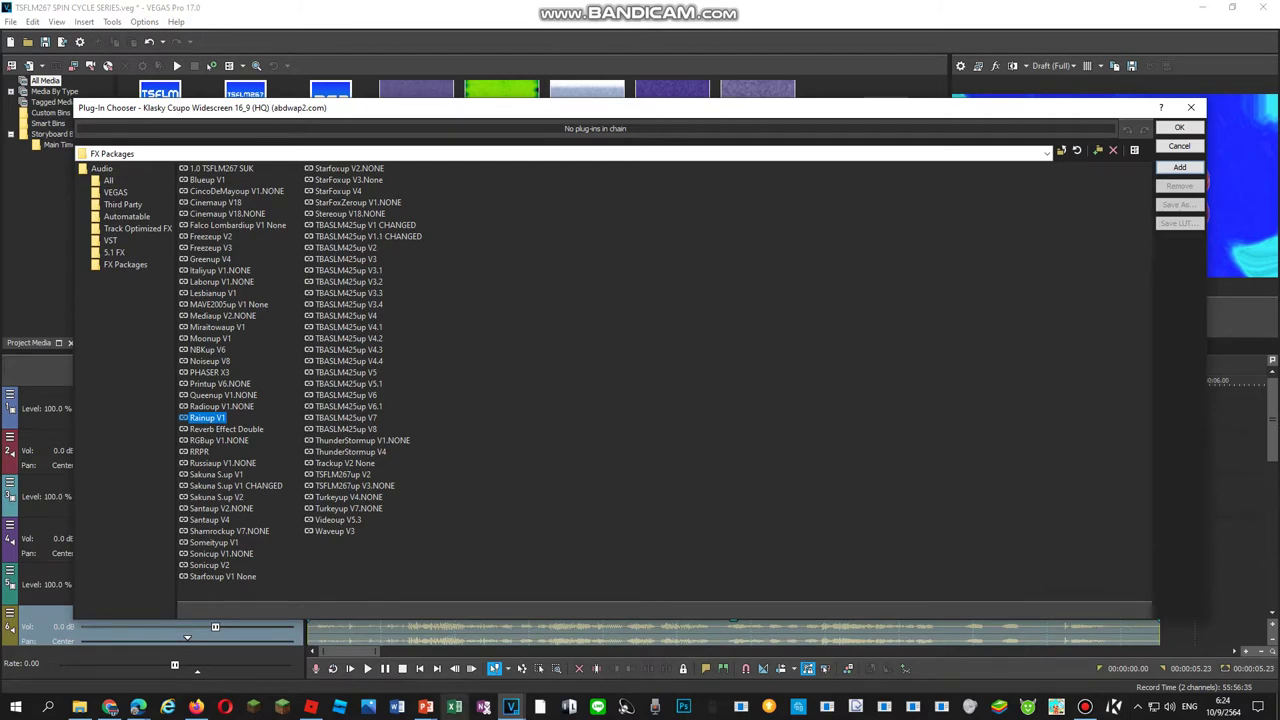
{"action": "mouse_move", "coordinate": [425, 707]}
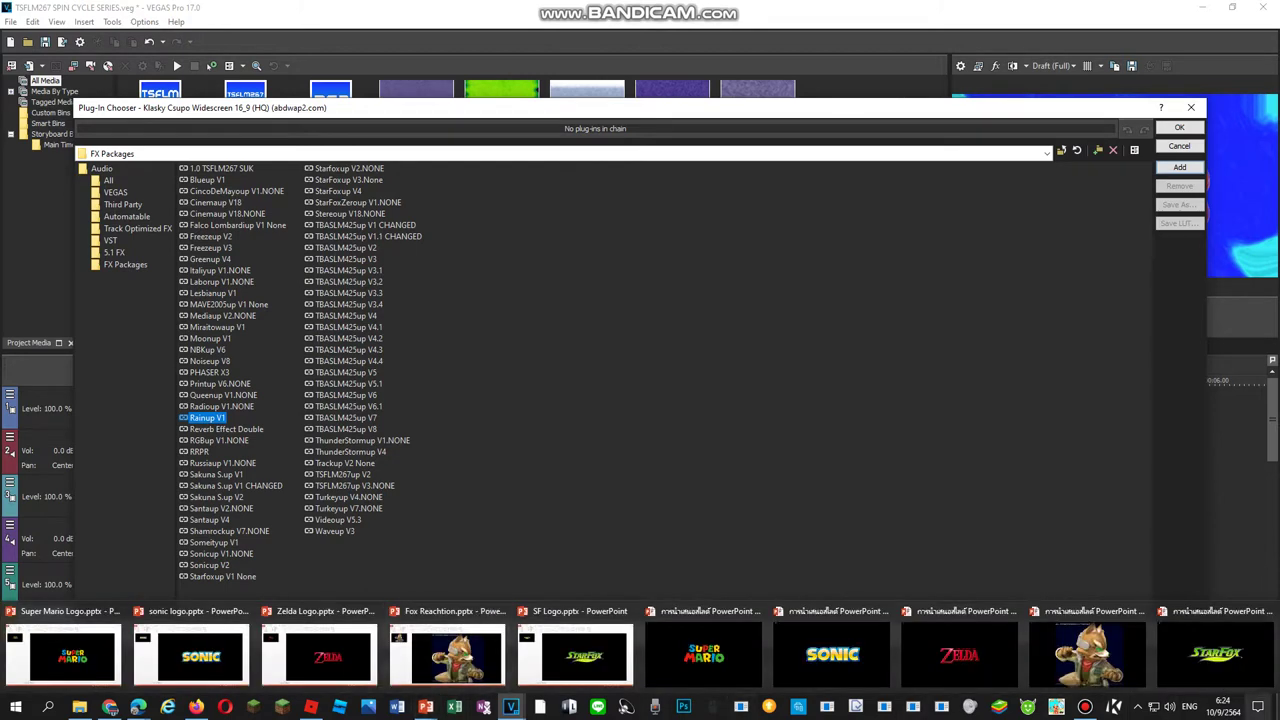
{"action": "mouse_move", "coordinate": [1215, 650]}
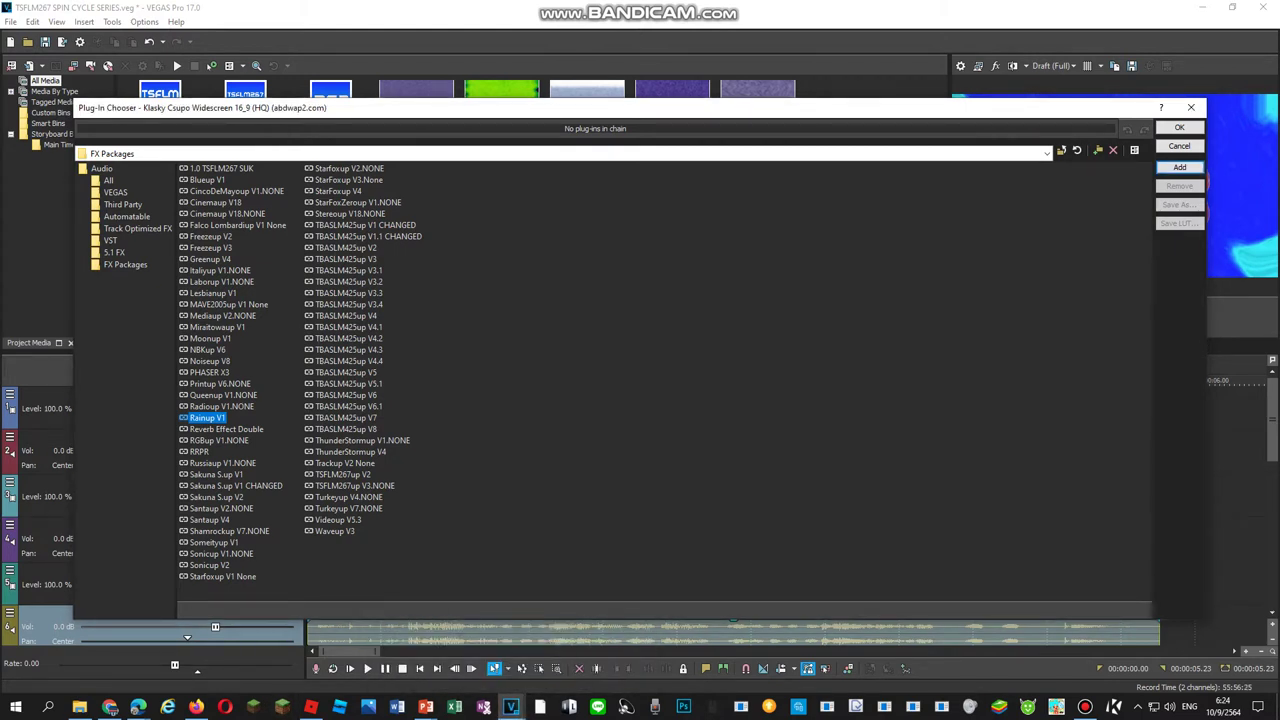
{"action": "key", "text": "Return"}
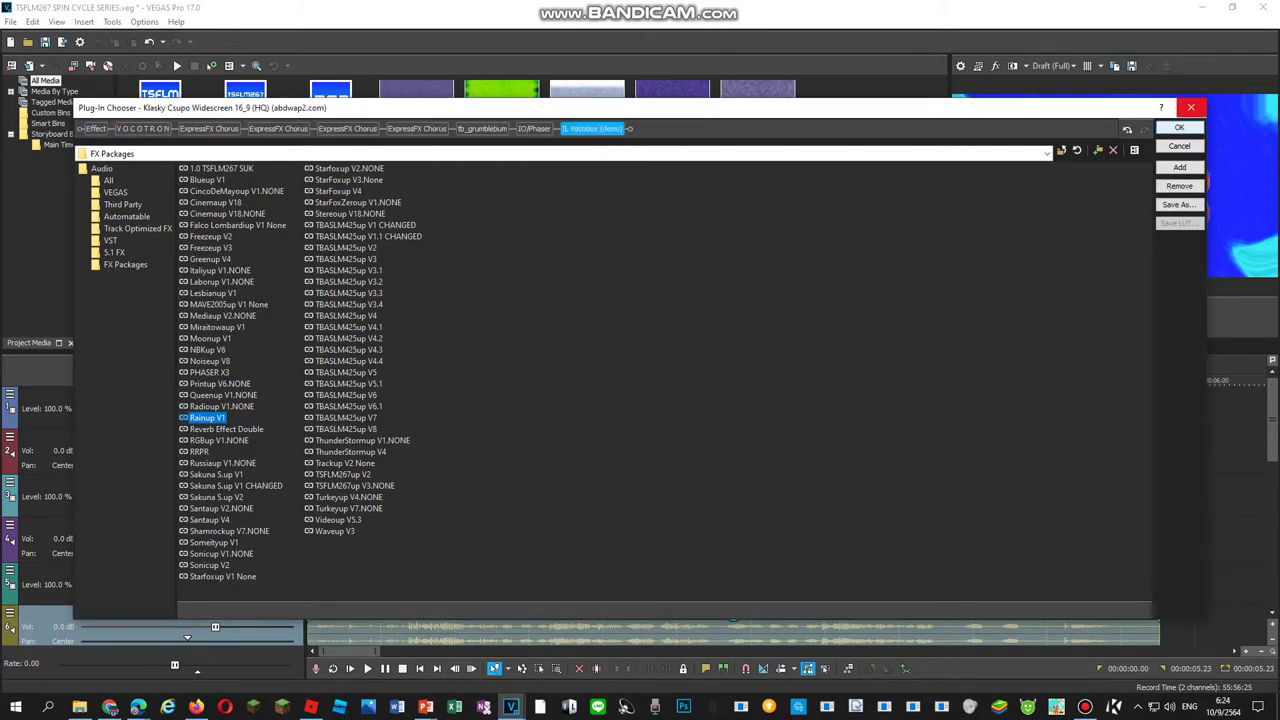
{"action": "key", "text": "Return"}
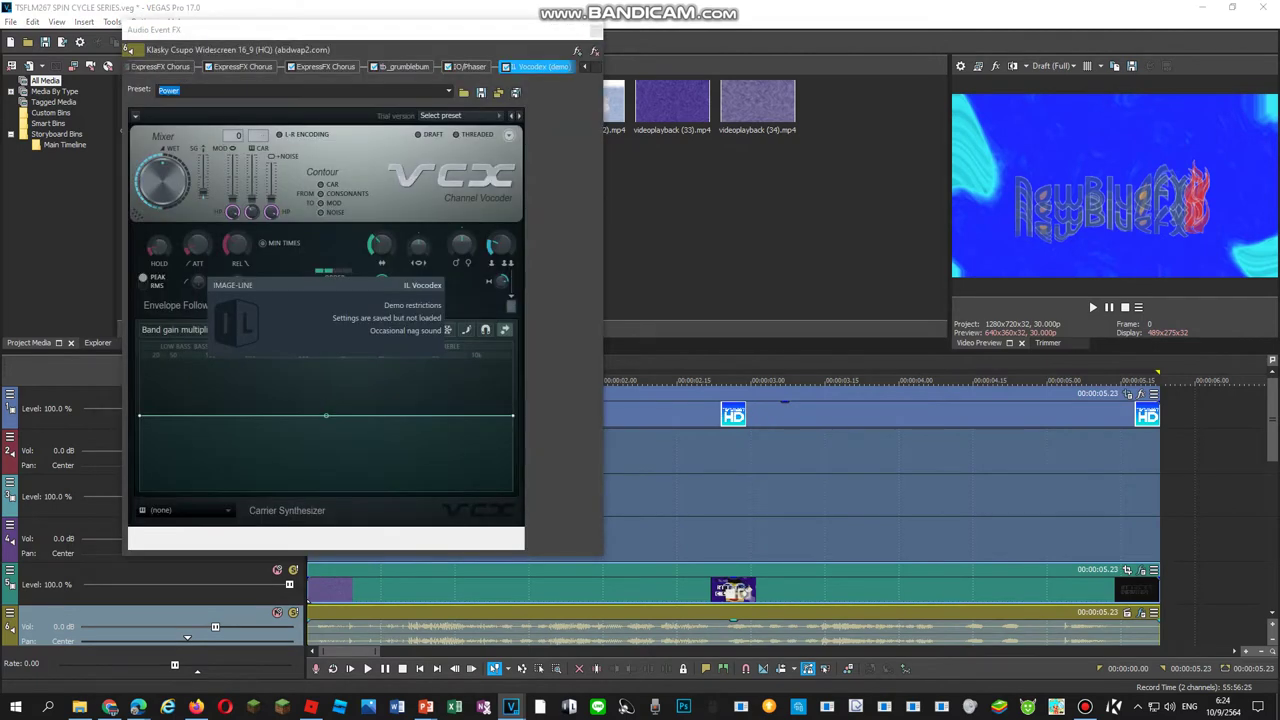
Load the Clearer preset in the Vocodex plug-in and play the project to hear it
{"action": "left_click", "coordinate": [440, 115]}
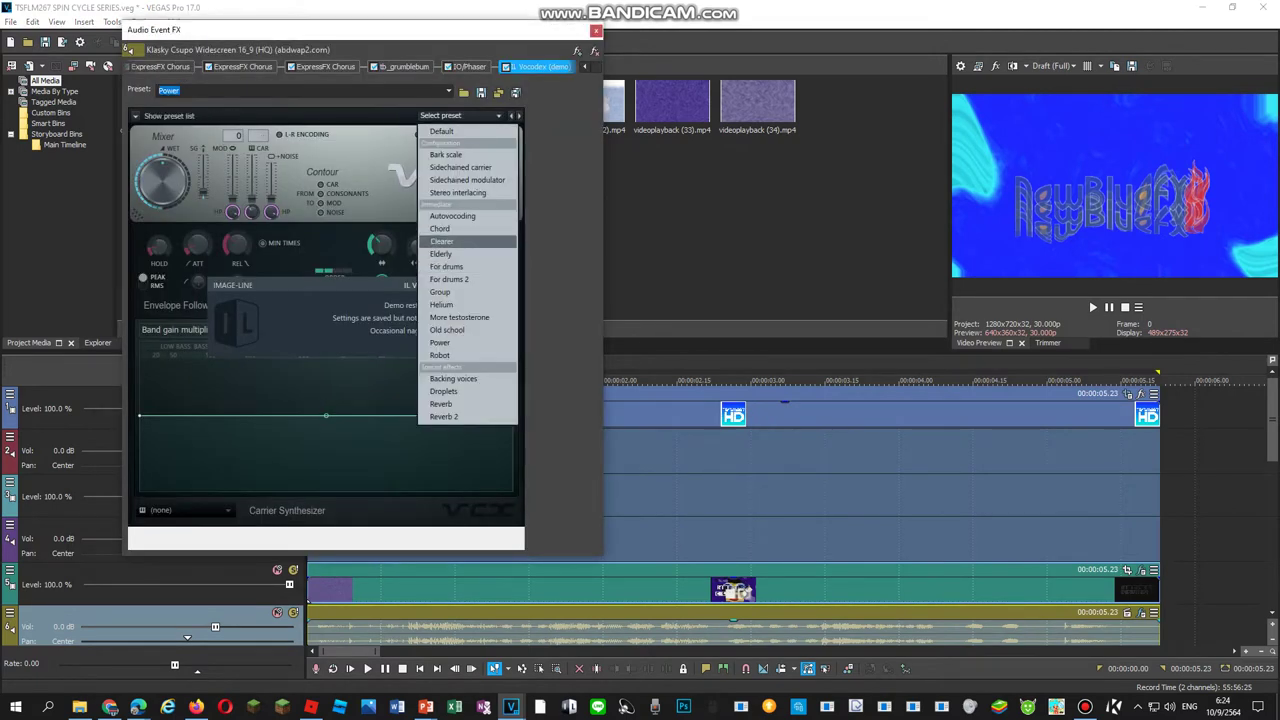
{"action": "left_click", "coordinate": [441, 241]}
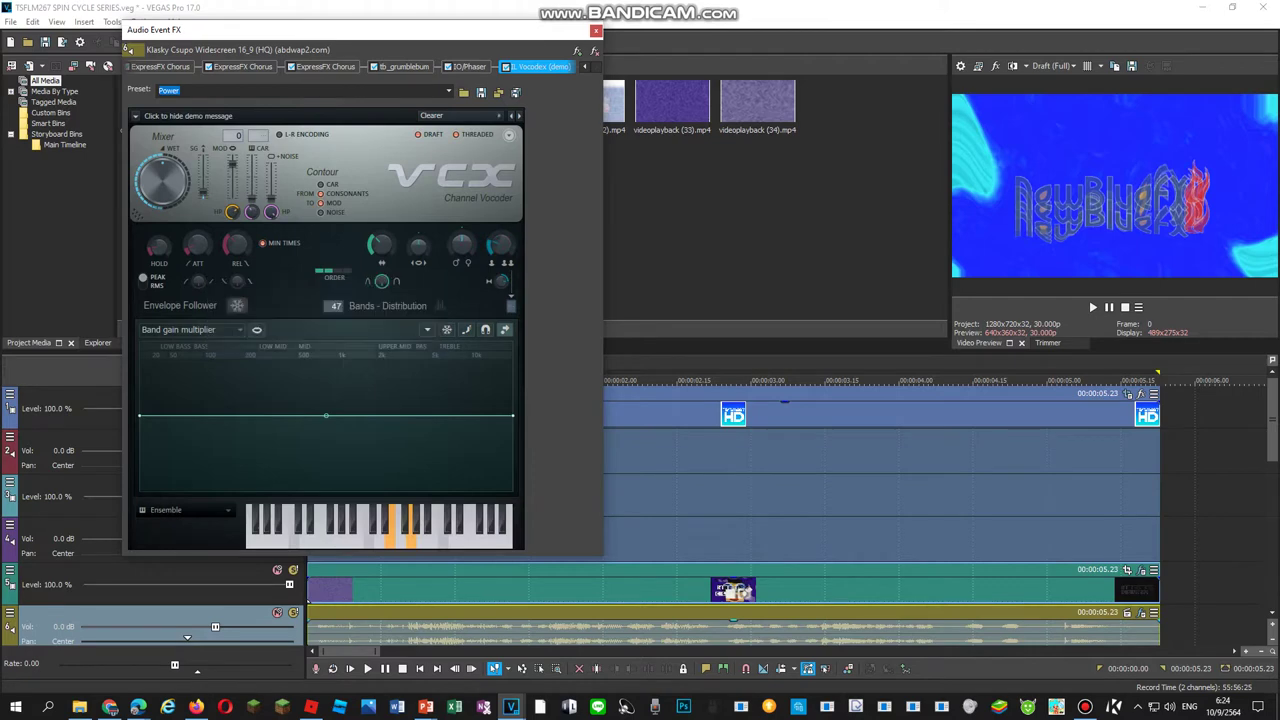
{"action": "left_click", "coordinate": [697, 452]}
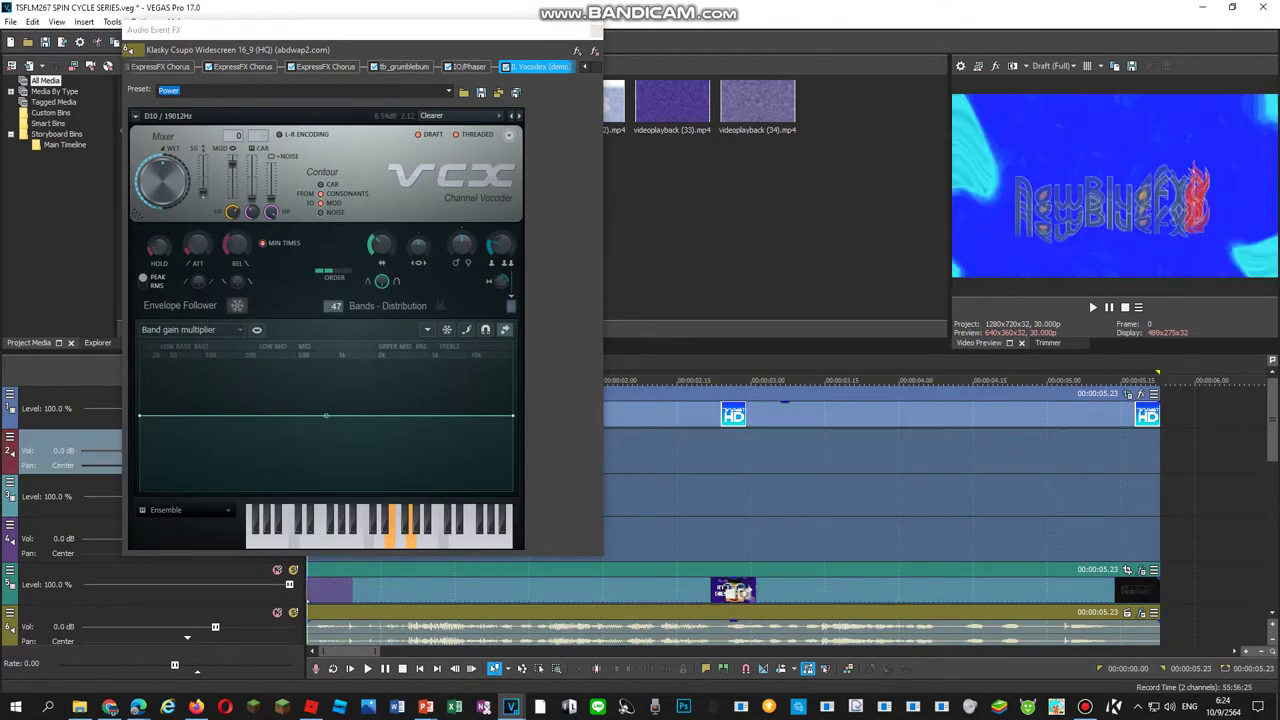
{"action": "key", "text": "space"}
{"action": "key", "text": "space"}
Enable additional higher notes on Vocodex's carrier synthesizer keyboard and play the project
{"action": "left_click", "coordinate": [465, 538]}
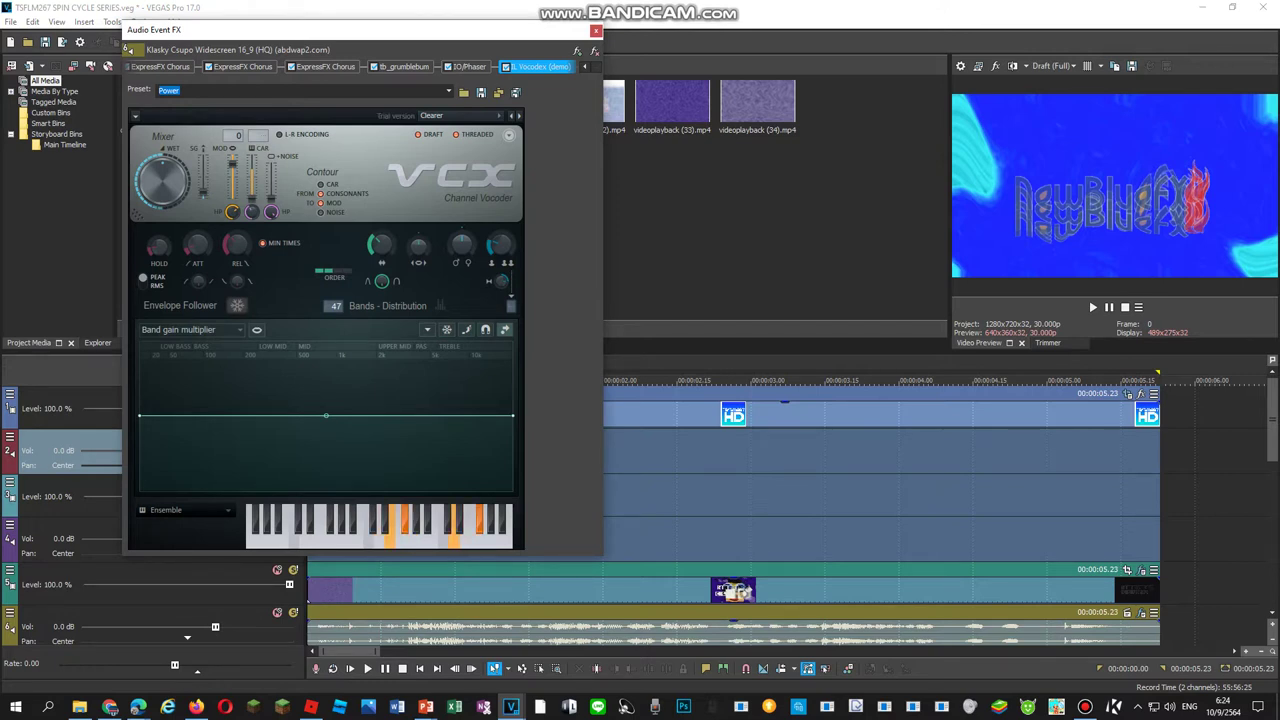
{"action": "left_click", "coordinate": [508, 539]}
{"action": "left_click", "coordinate": [65, 509]}
{"action": "key", "text": "space"}
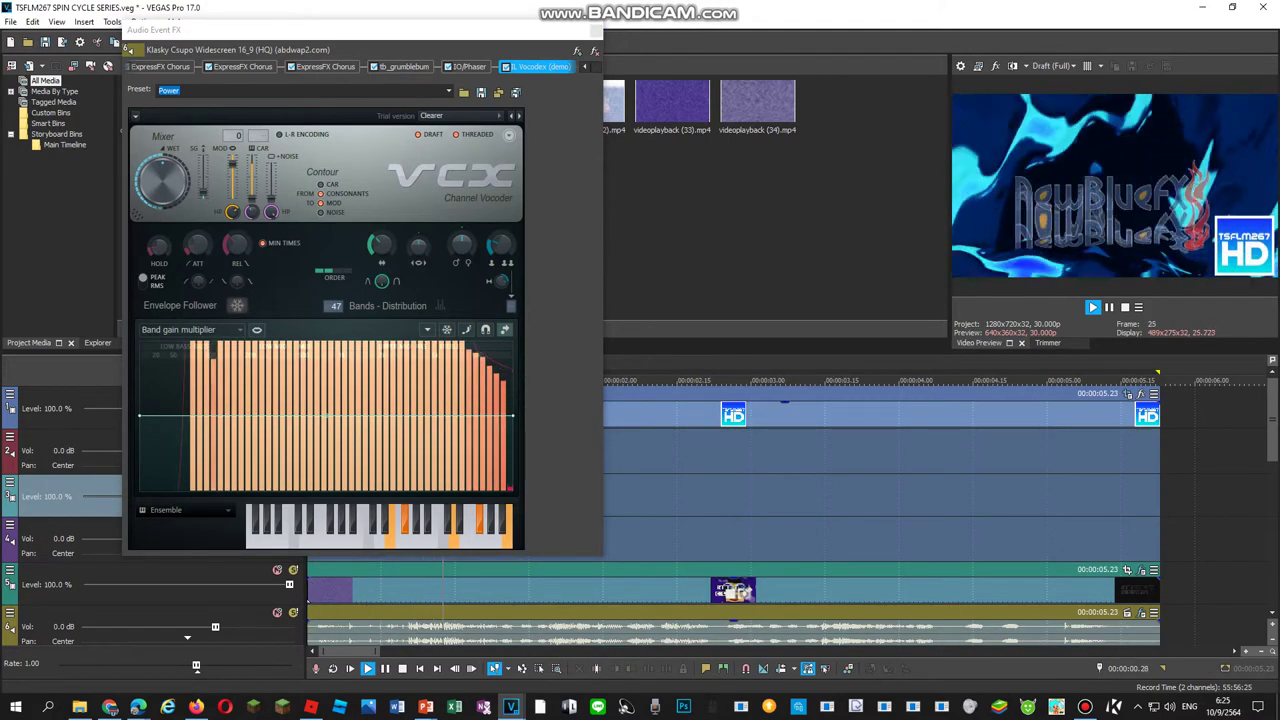
Raise Vocodex's band width to its maximum and replay the project to check the sound
{"action": "left_click", "coordinate": [360, 30]}
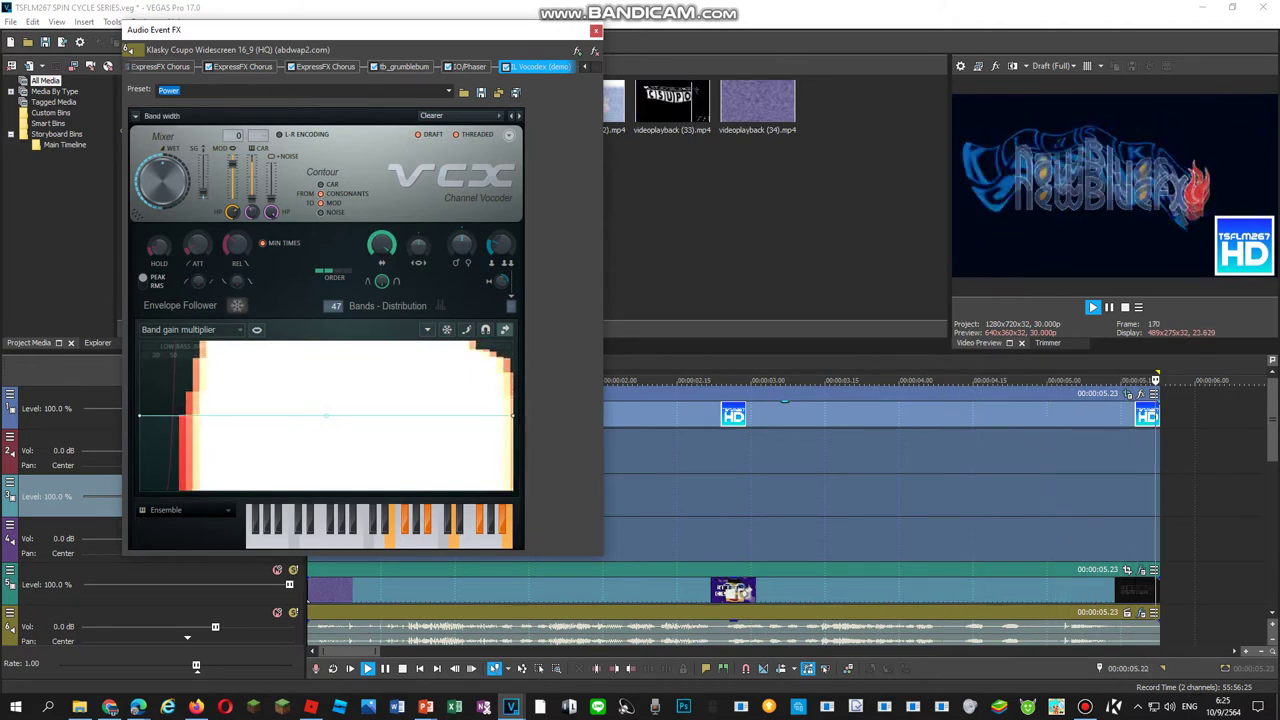
{"action": "key", "text": "space"}
{"action": "left_click", "coordinate": [62, 540]}
{"action": "key", "text": "space"}
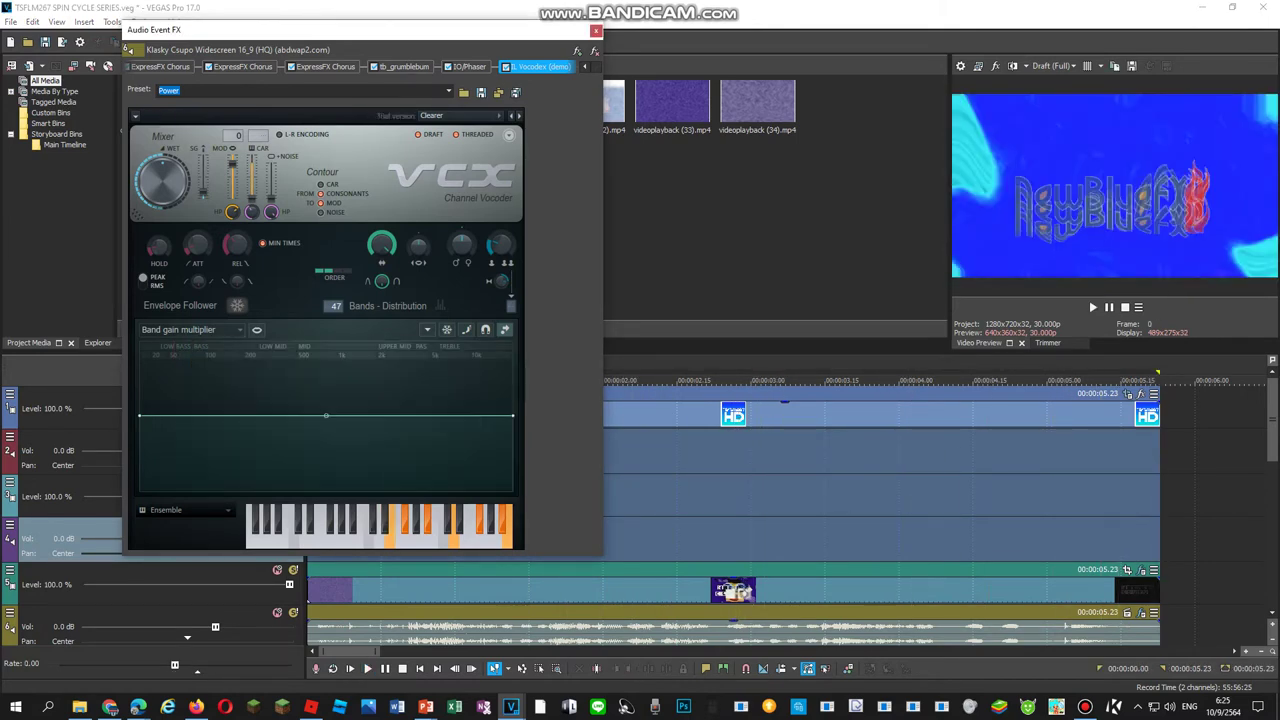
Play the project several more times to listen to the Vocodex settings
{"action": "left_click", "coordinate": [62, 507]}
{"action": "key", "text": "space"}
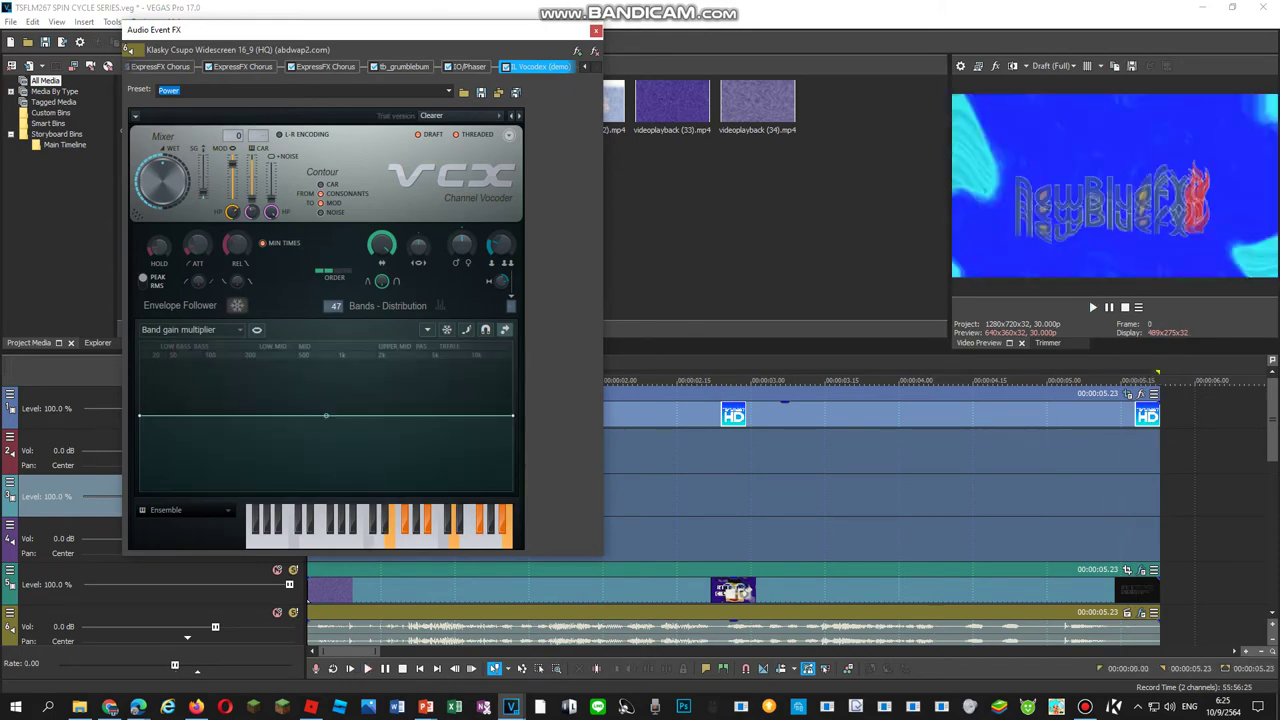
{"action": "key", "text": "space"}
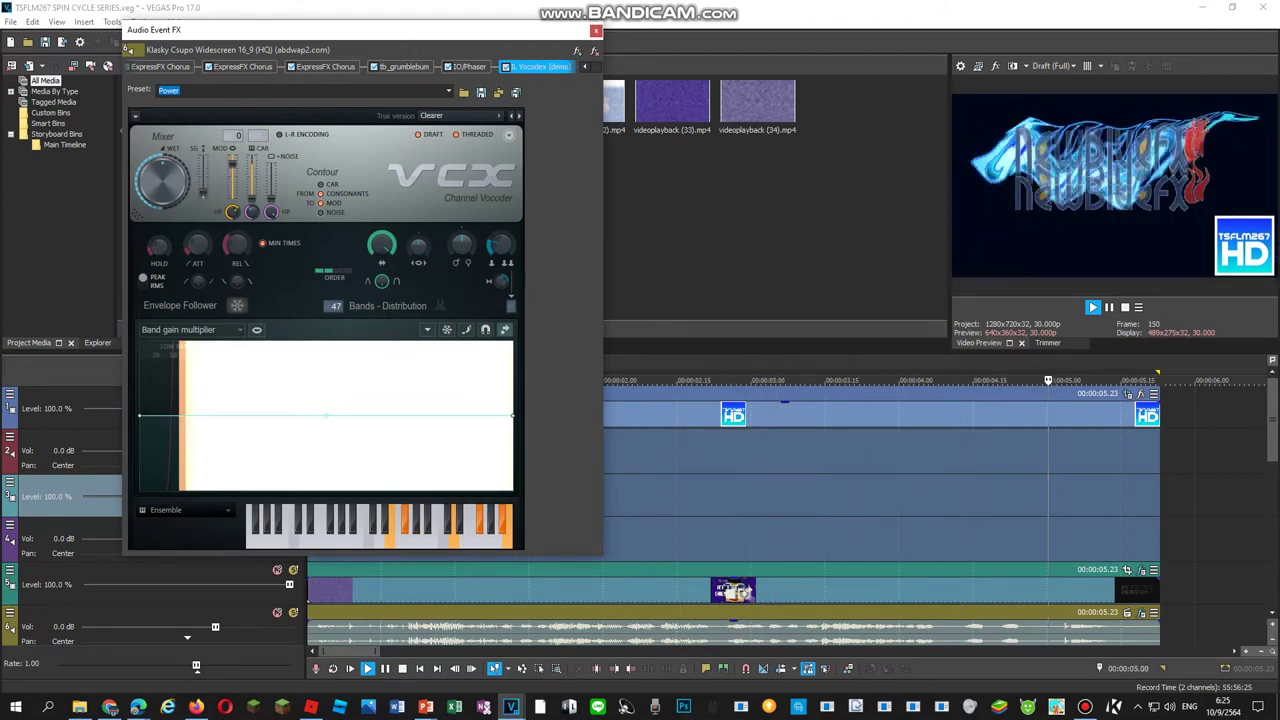
{"action": "key", "text": "space"}
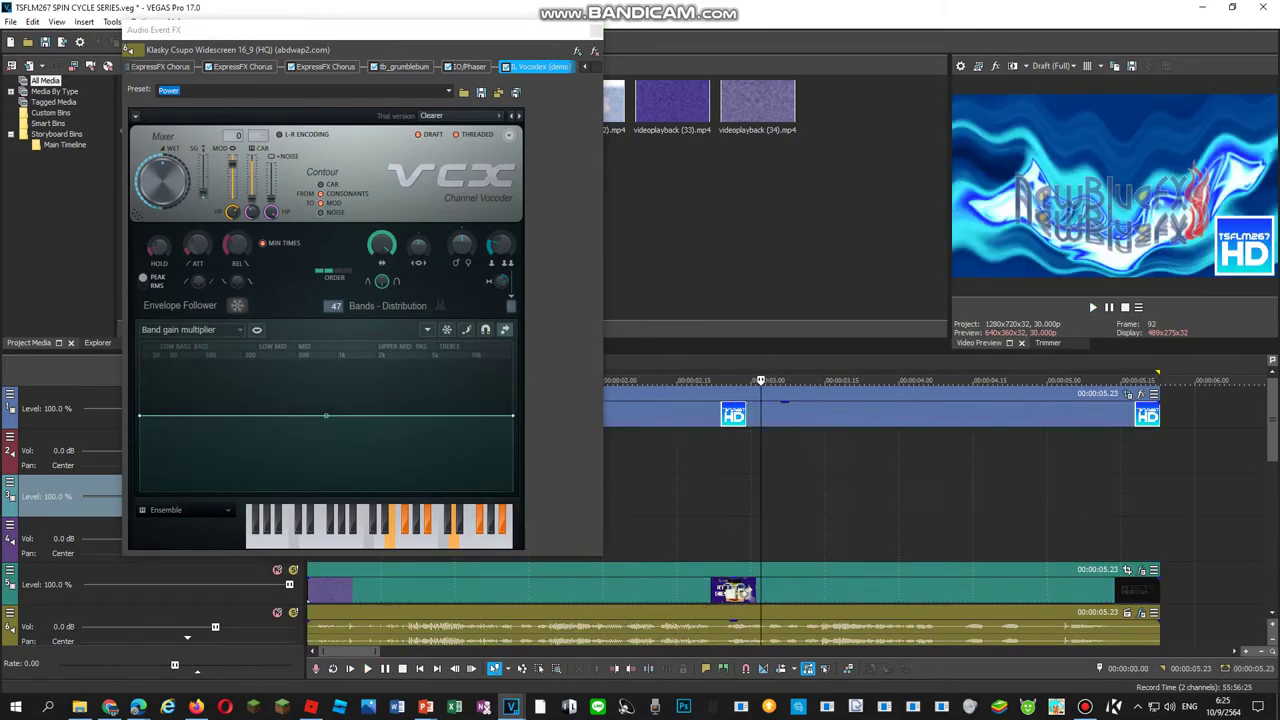
{"action": "key", "text": "space"}
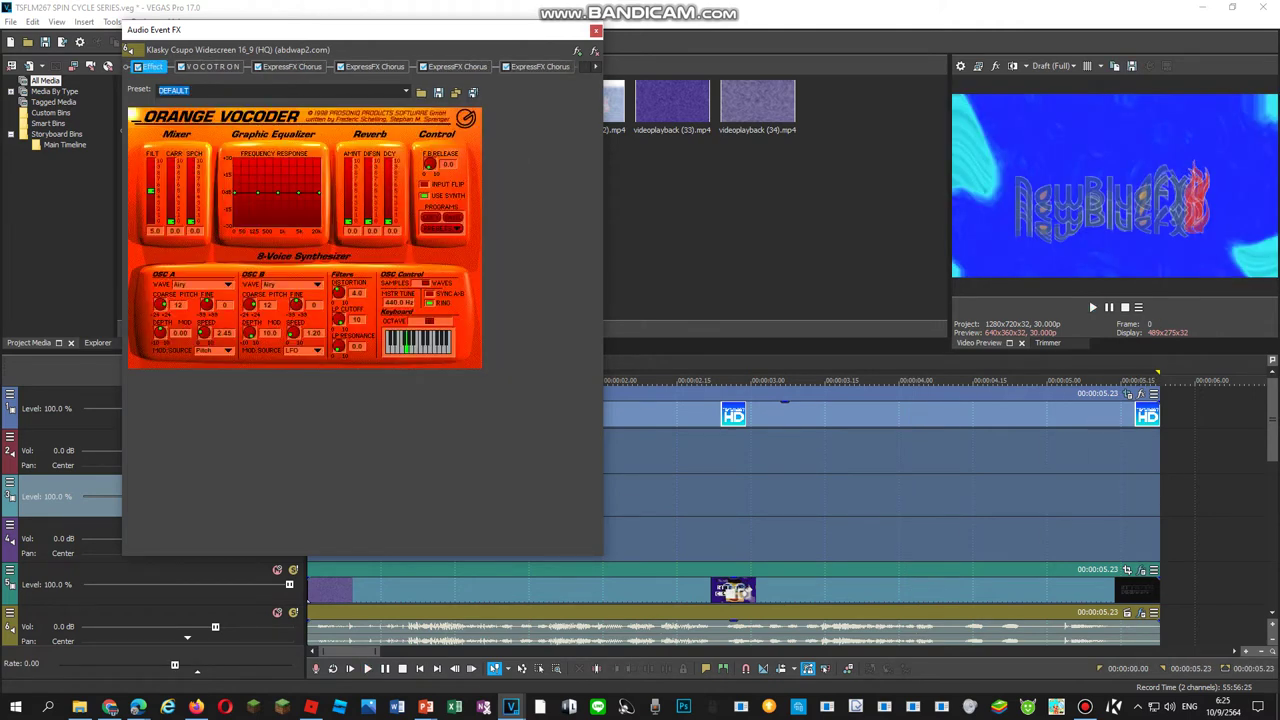
Load the JAZZ VOCODER preset in the Orange Vocoder effect and play the project
{"action": "left_click", "coordinate": [406, 91]}
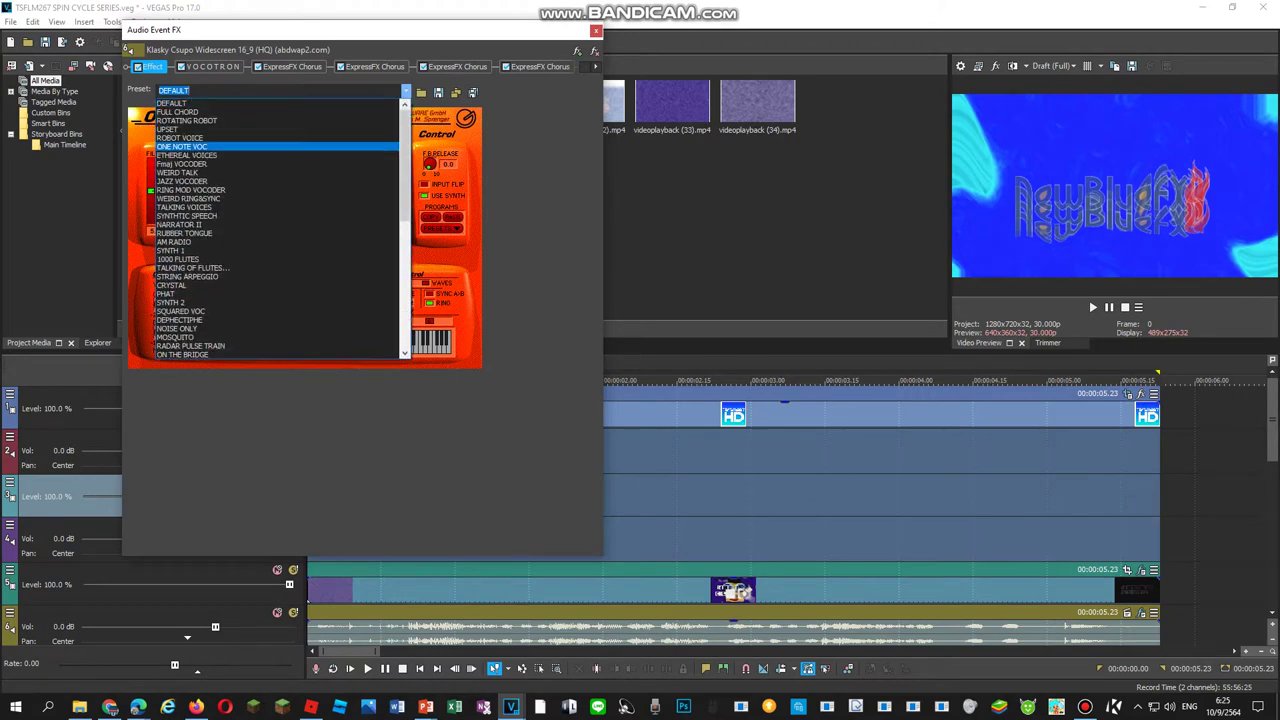
{"action": "key", "text": "Up"}
{"action": "key", "text": "Up"}
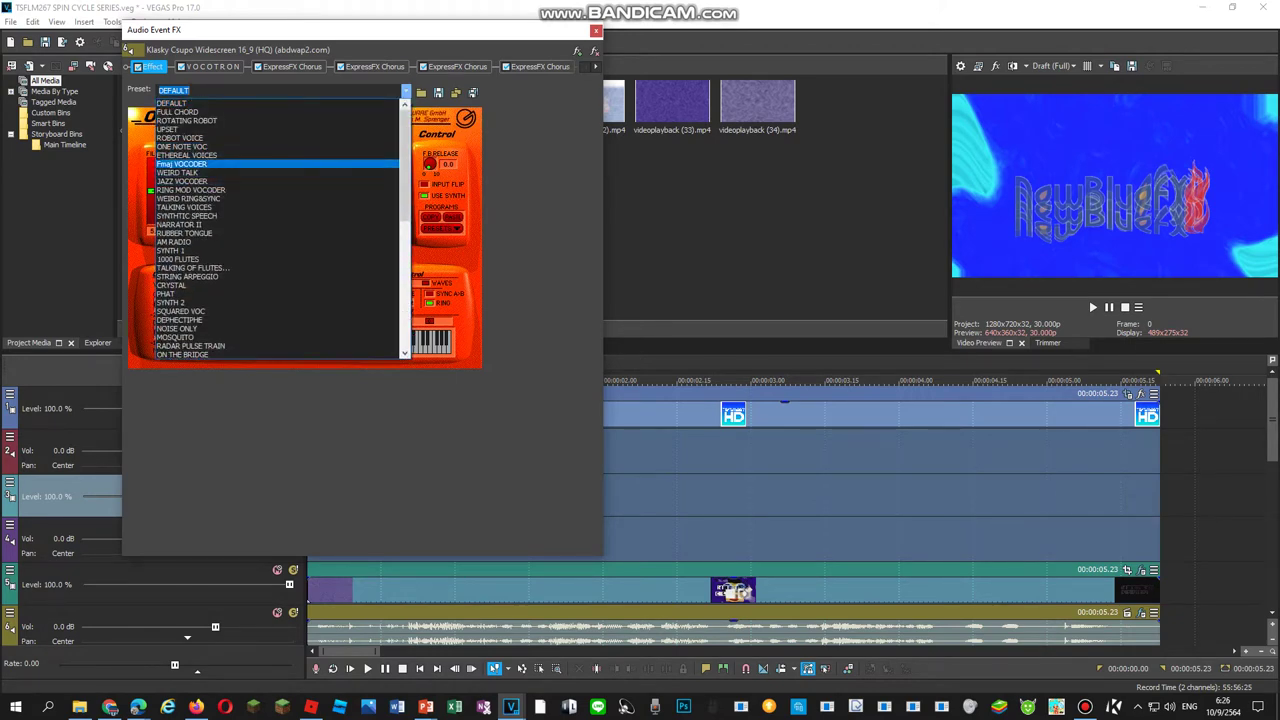
{"action": "key", "text": "Down"}
{"action": "key", "text": "Down"}
{"action": "key", "text": "Return"}
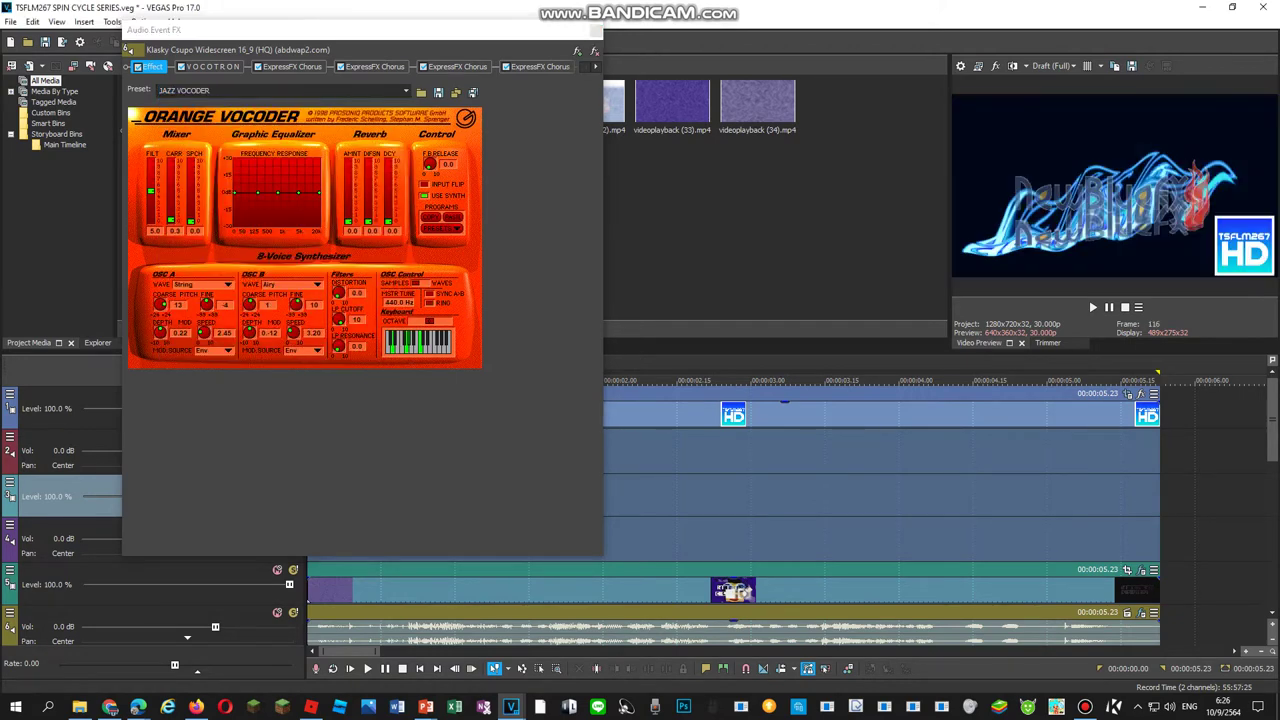
{"action": "key", "text": "space"}
Load preset 017 in the VOCOTRON effect and play the project from the start
{"action": "left_click", "coordinate": [213, 67]}
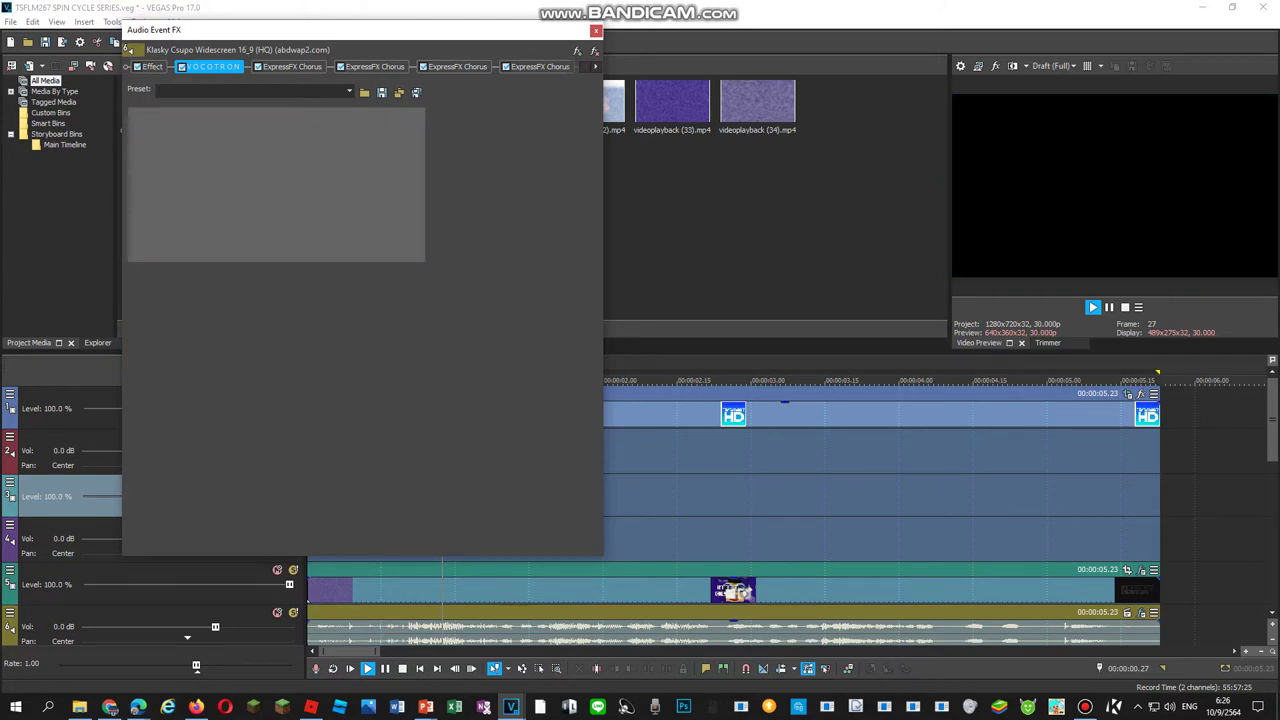
{"action": "left_click", "coordinate": [349, 91]}
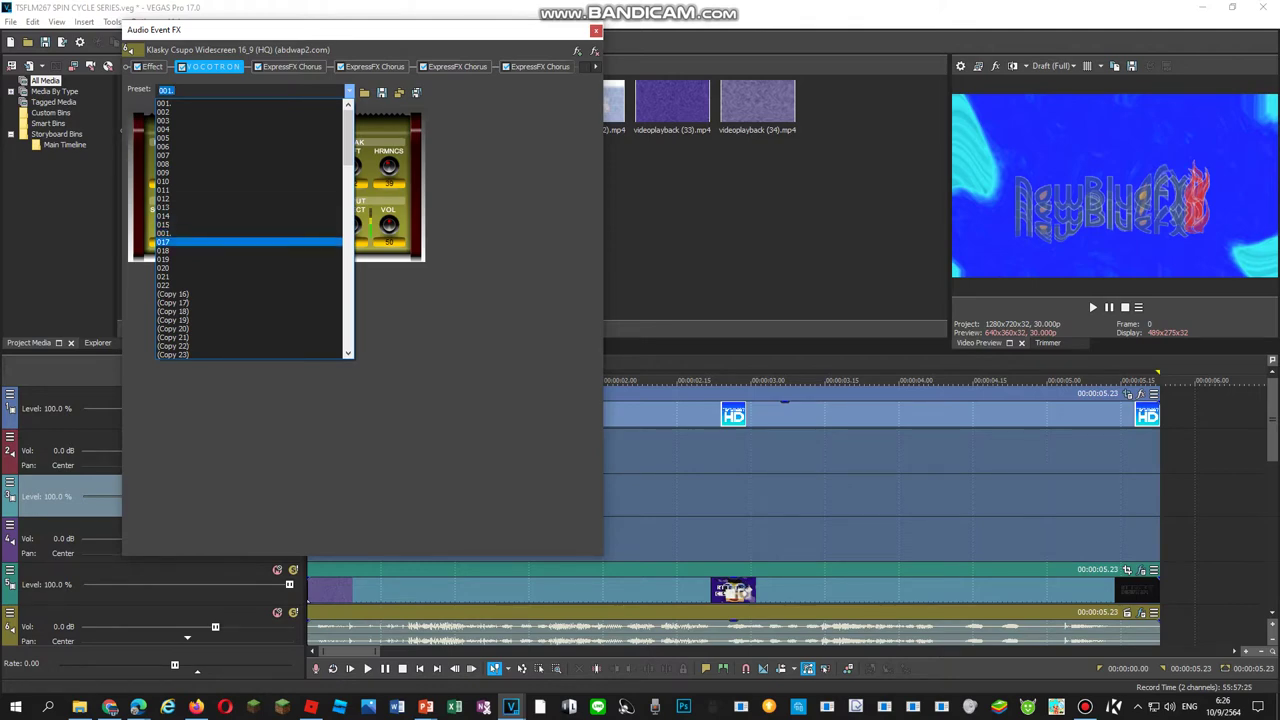
{"action": "left_click", "coordinate": [200, 242]}
{"action": "double_click", "coordinate": [801, 496]}
{"action": "key", "text": "space"}
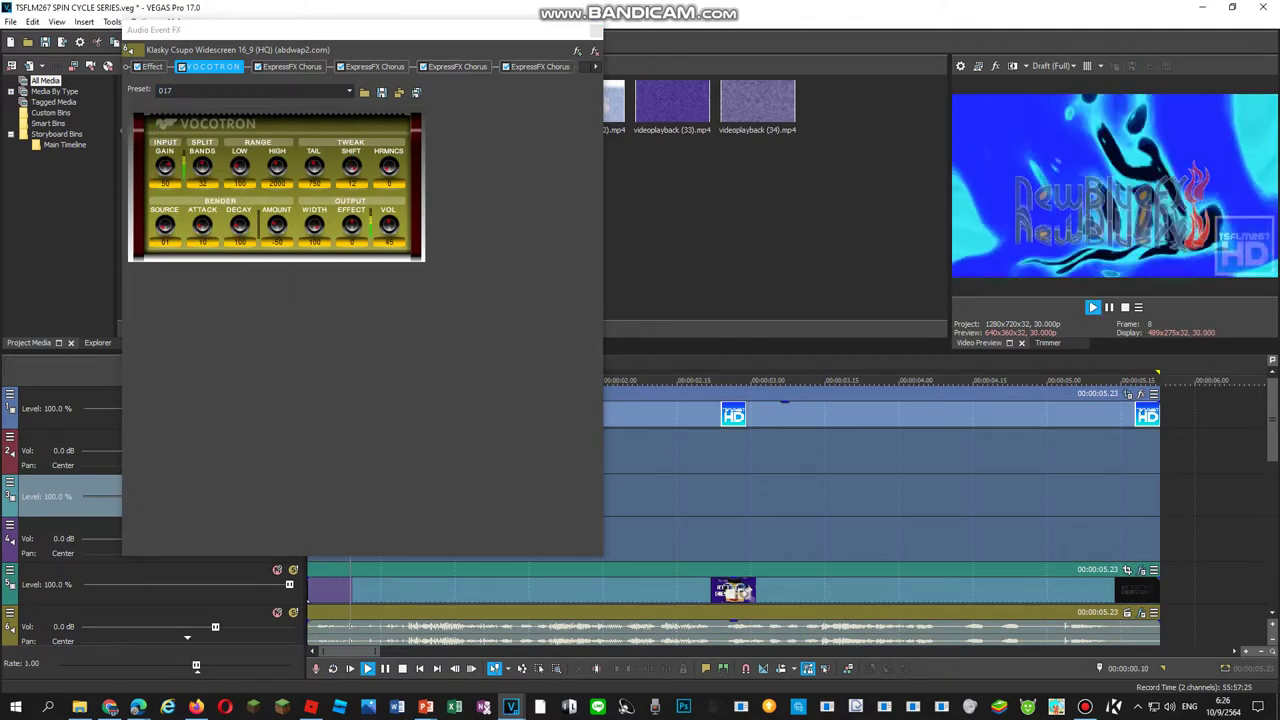
Review the settings of the four ExpressFX Chorus effects and the tb_grumblebum effect in the audio chain
{"action": "left_click", "coordinate": [293, 67]}
{"action": "left_click", "coordinate": [299, 91]}
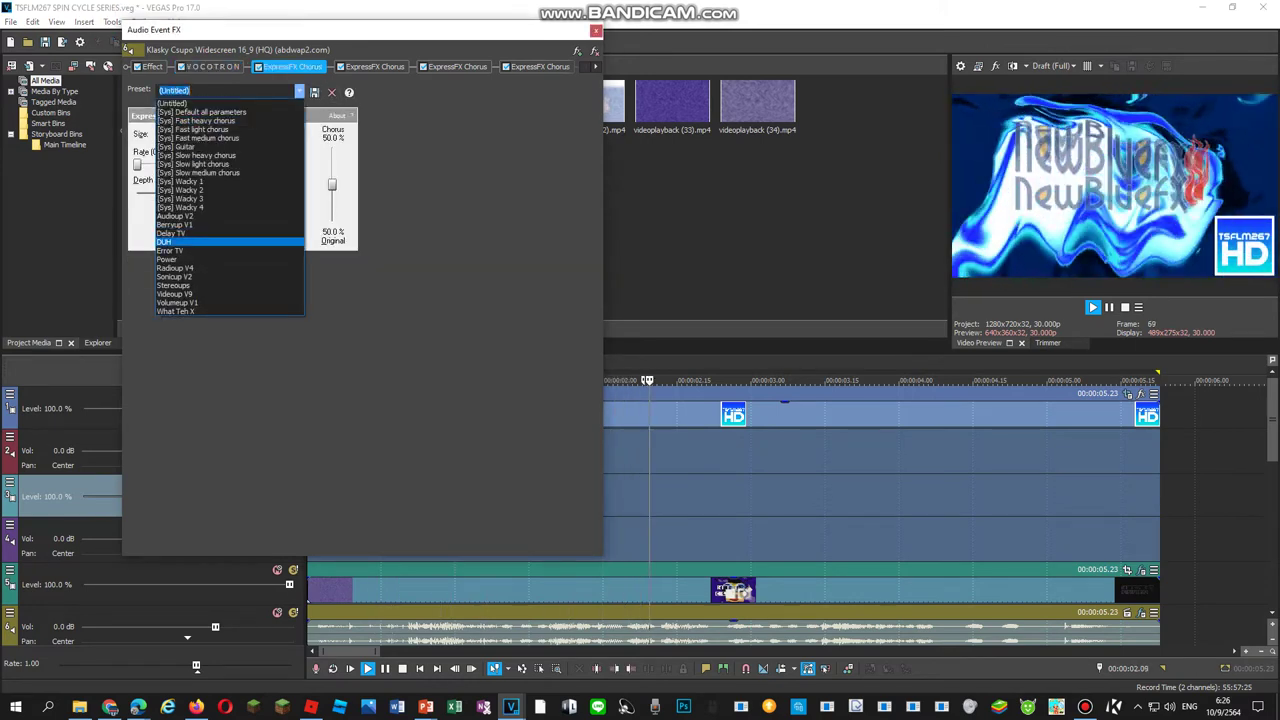
{"action": "key", "text": "Escape"}
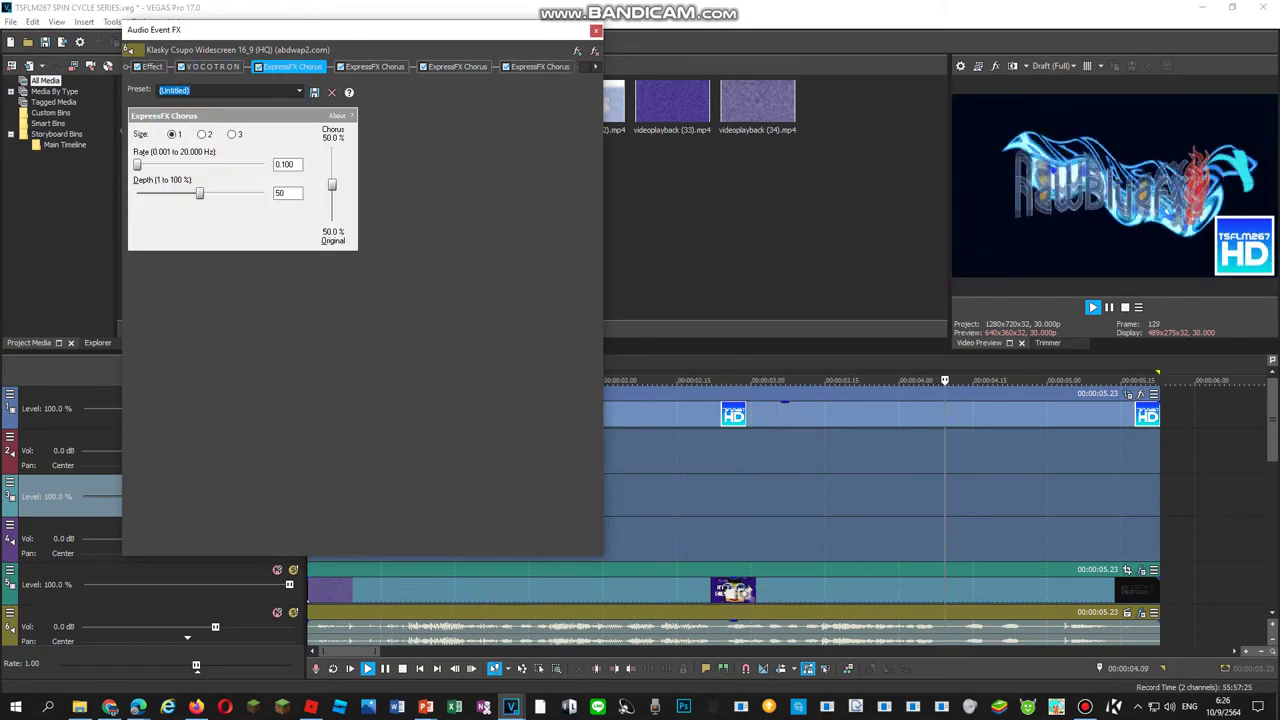
{"action": "left_click", "coordinate": [375, 67]}
{"action": "left_click", "coordinate": [457, 67]}
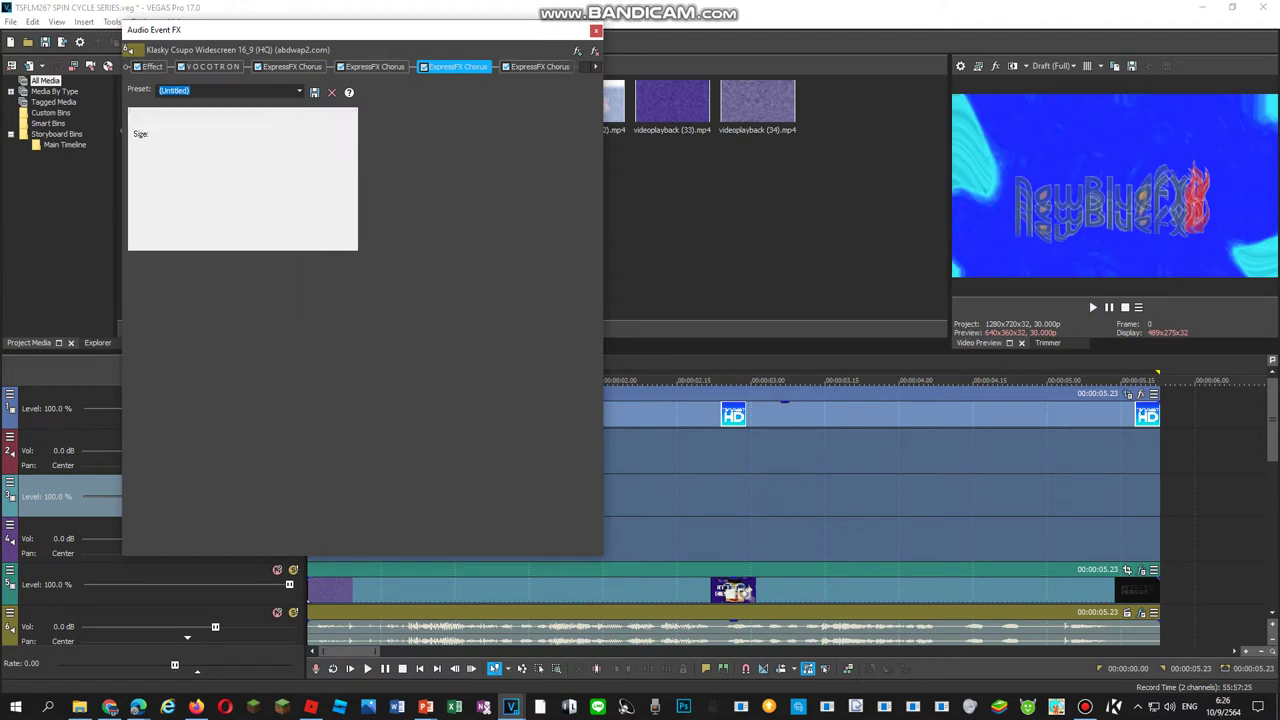
{"action": "left_click", "coordinate": [539, 67]}
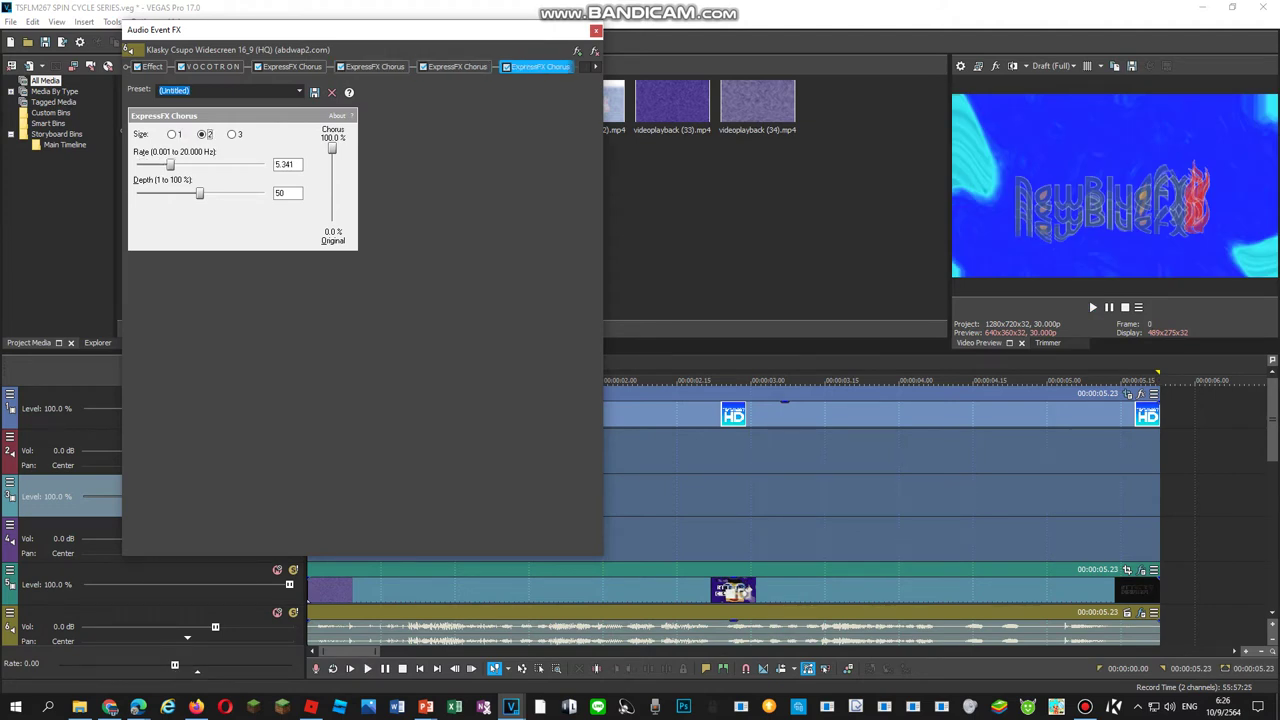
{"action": "left_click", "coordinate": [596, 67]}
{"action": "left_click", "coordinate": [544, 67]}
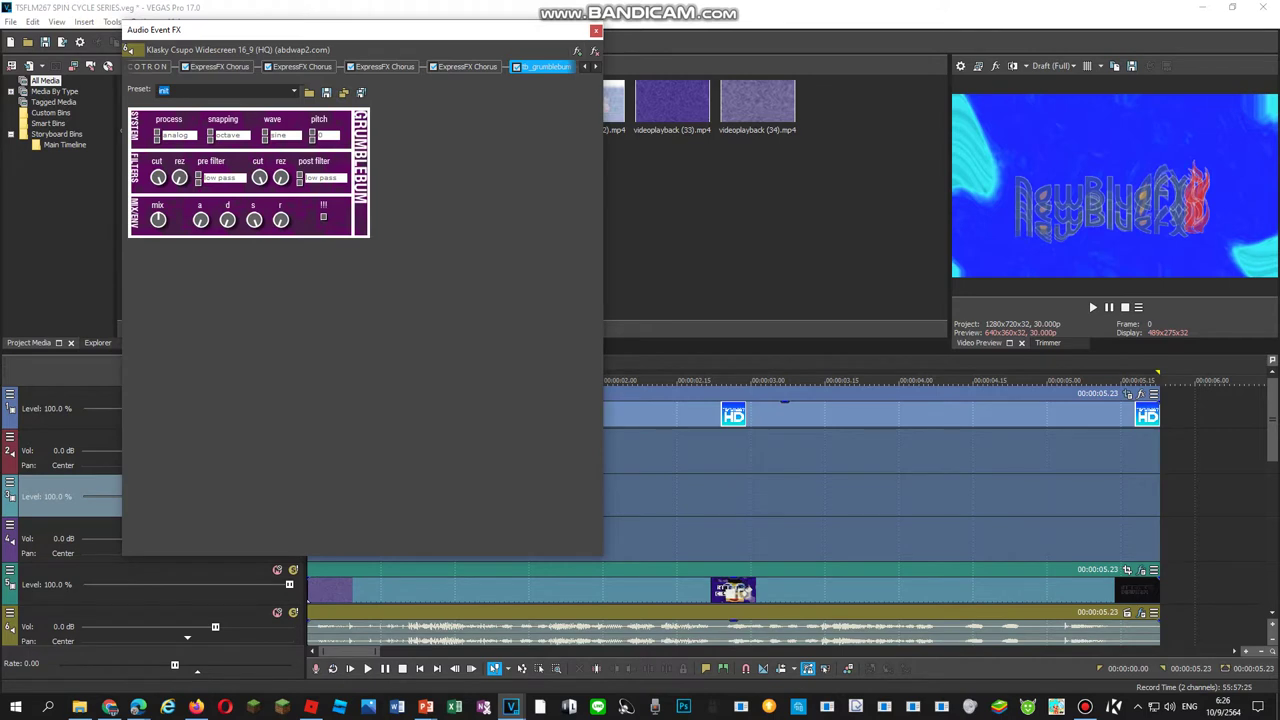
Load the Excited preset in the IO/Phaser effect and play the project
{"action": "left_click", "coordinate": [596, 67]}
{"action": "left_click", "coordinate": [596, 67]}
{"action": "left_click", "coordinate": [468, 67]}
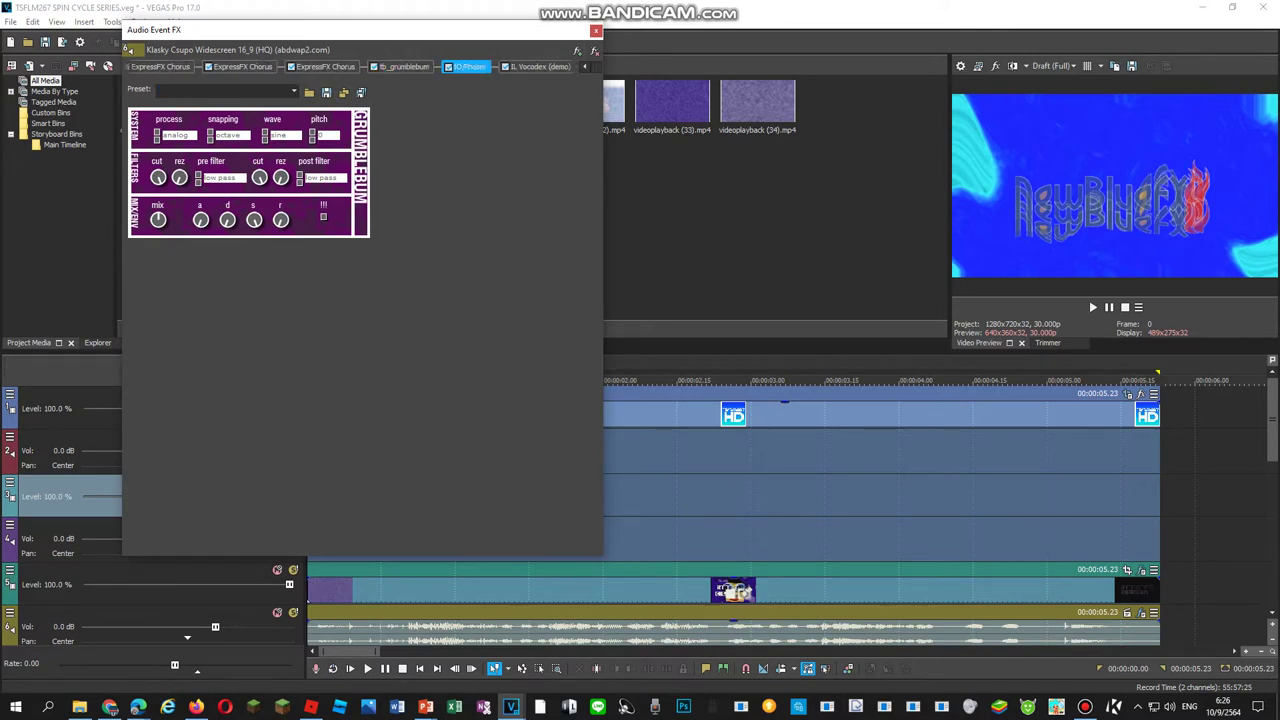
{"action": "left_click", "coordinate": [496, 91]}
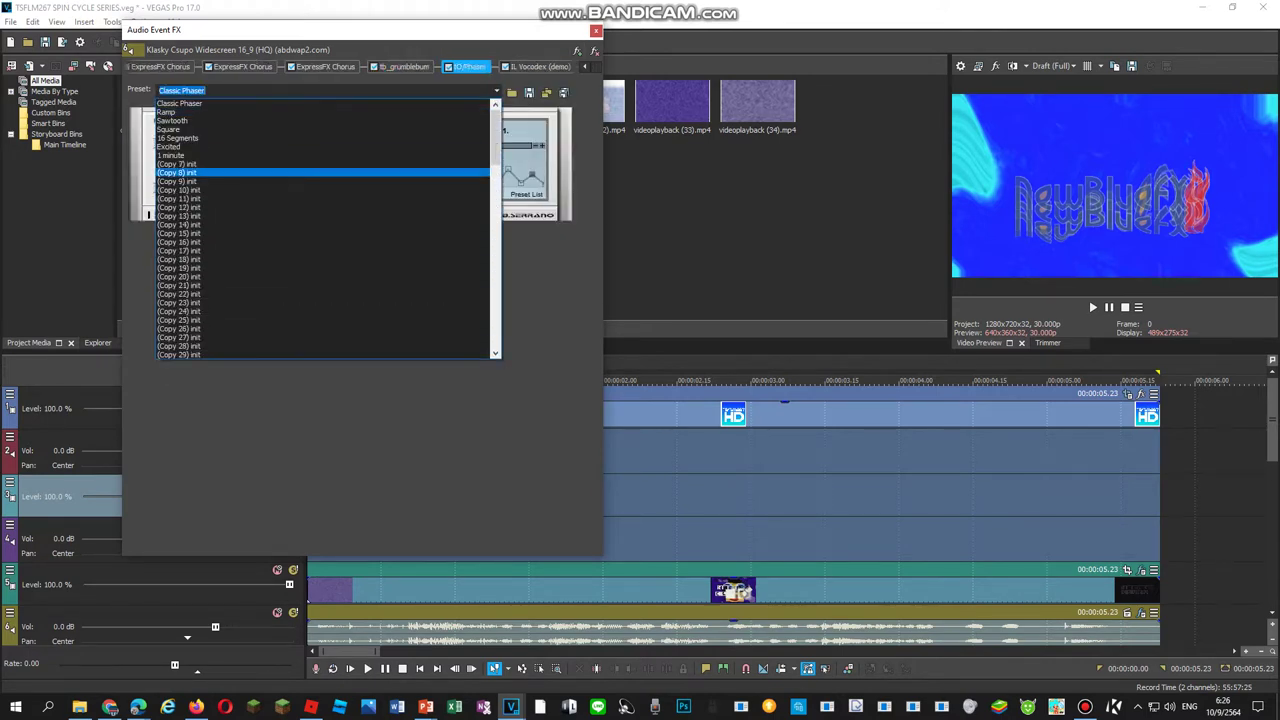
{"action": "left_click", "coordinate": [400, 146]}
{"action": "left_click", "coordinate": [62, 527]}
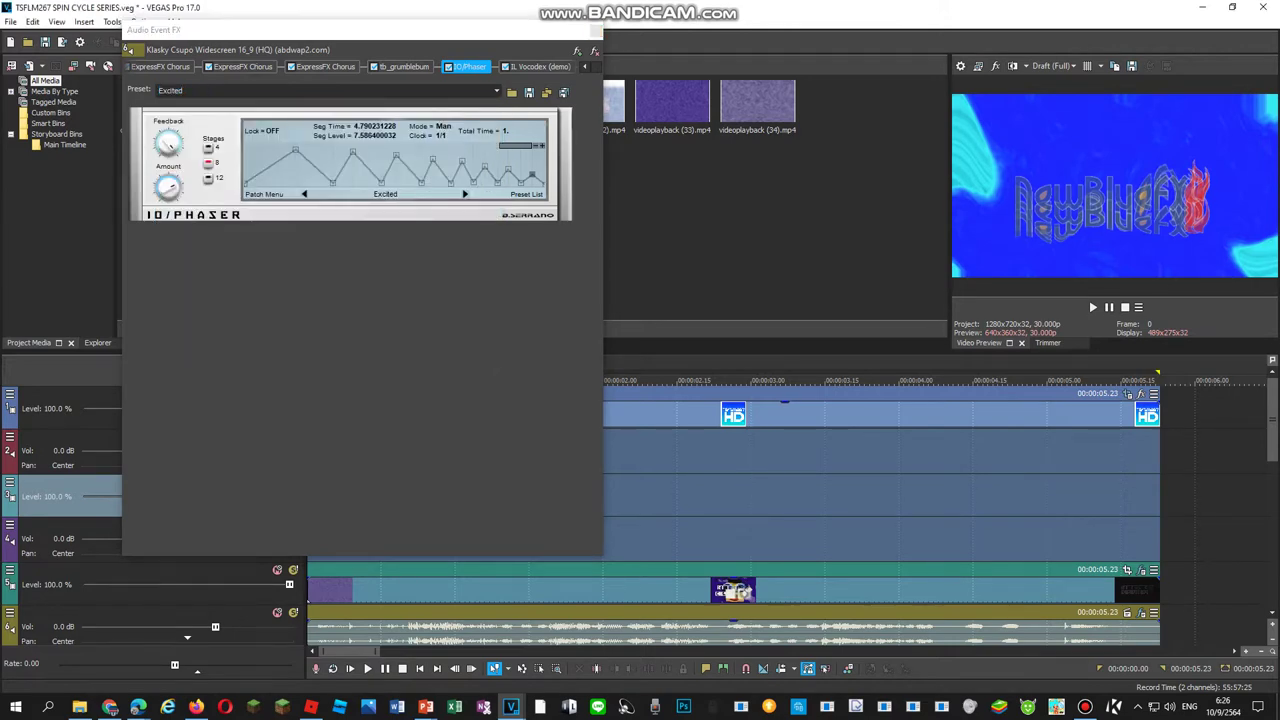
{"action": "key", "text": "space"}
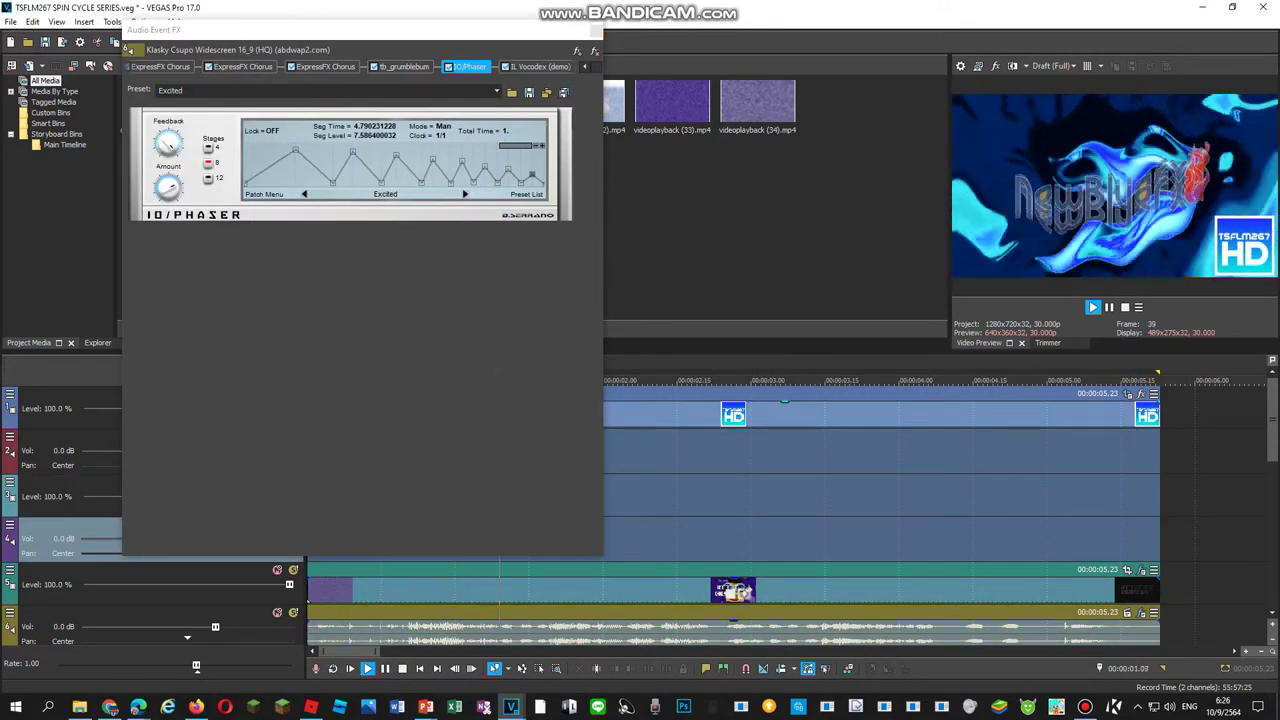
Return to the VOCOTRON effect, load its preset 007 and play the project
{"action": "left_click", "coordinate": [585, 67]}
{"action": "left_click", "coordinate": [585, 67]}
{"action": "left_click", "coordinate": [585, 67]}
{"action": "left_click", "coordinate": [585, 67]}
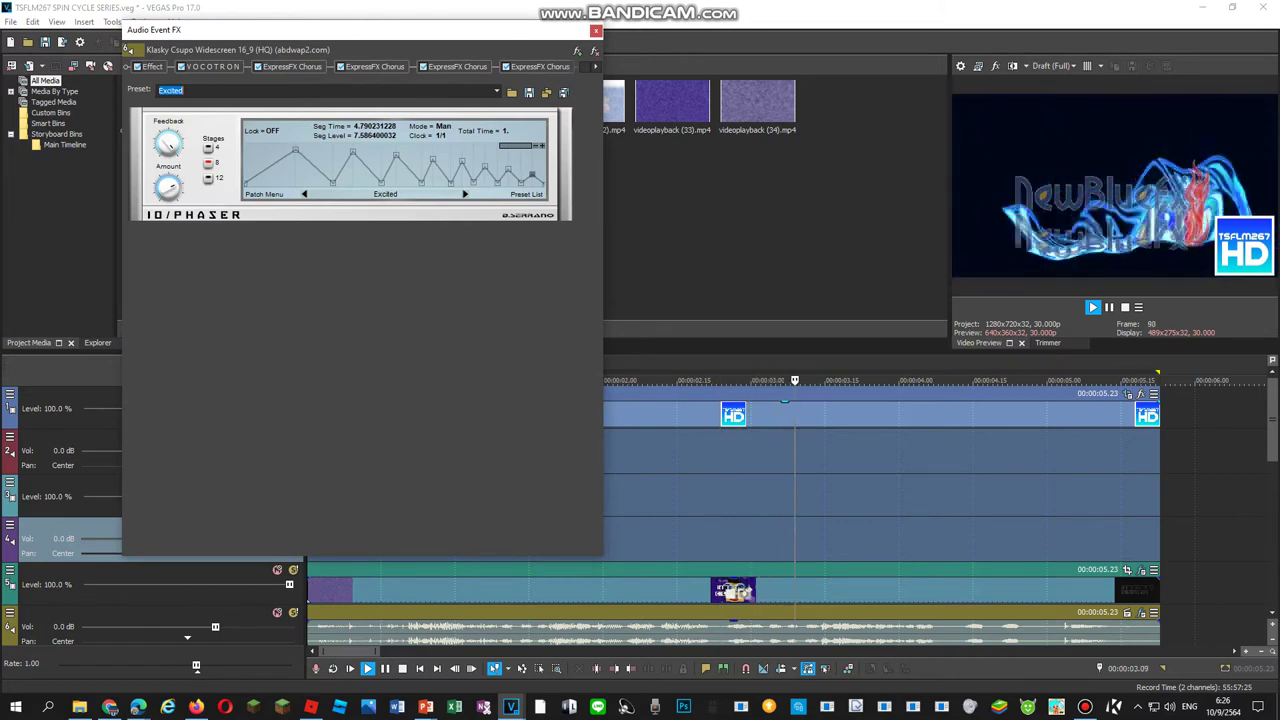
{"action": "left_click", "coordinate": [212, 67]}
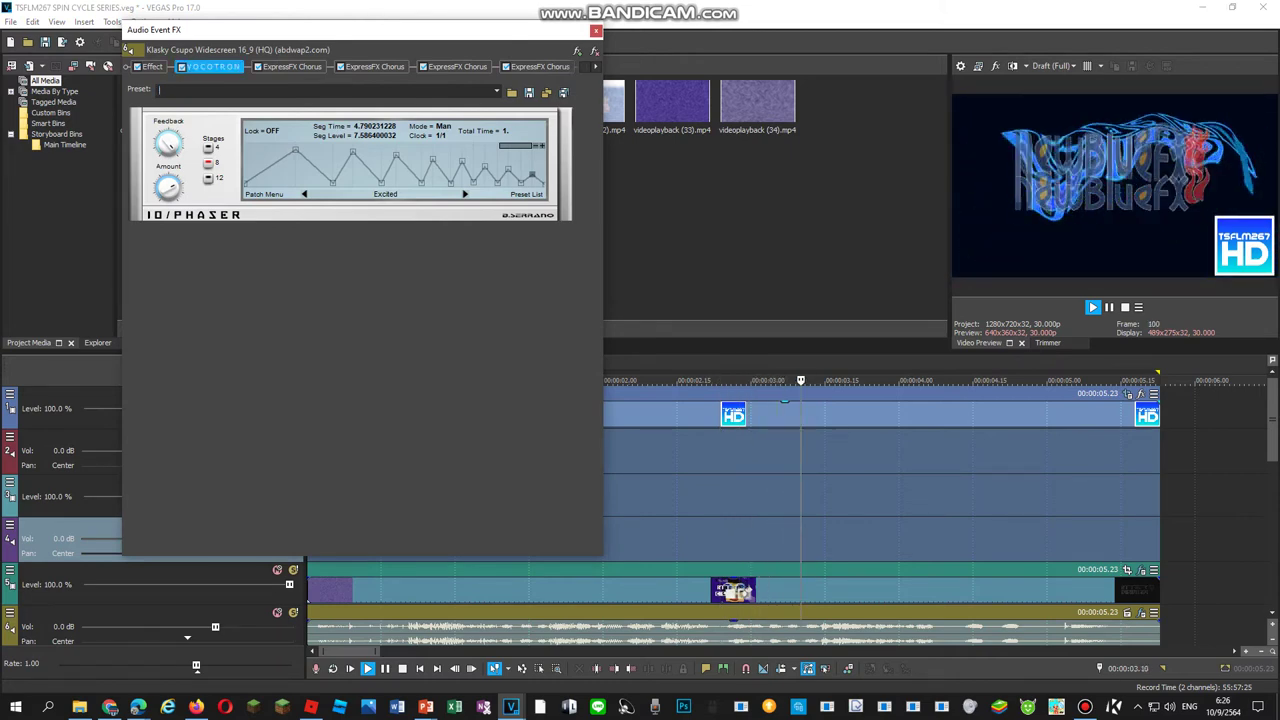
{"action": "mouse_move", "coordinate": [212, 67]}
{"action": "left_mouse_down"}
{"action": "mouse_move", "coordinate": [457, 67]}
{"action": "mouse_move", "coordinate": [212, 67]}
{"action": "left_mouse_up"}
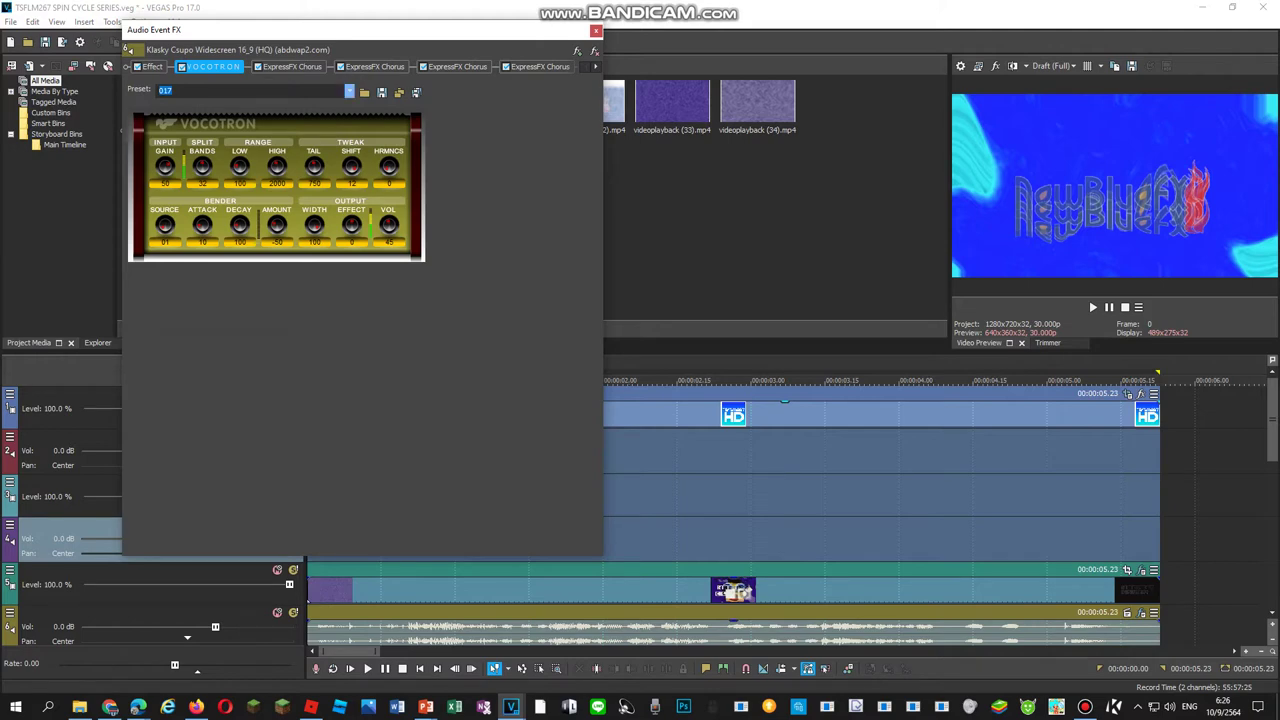
{"action": "left_click", "coordinate": [349, 91]}
{"action": "key", "text": "Up"}
{"action": "key", "text": "Up"}
{"action": "key", "text": "Up"}
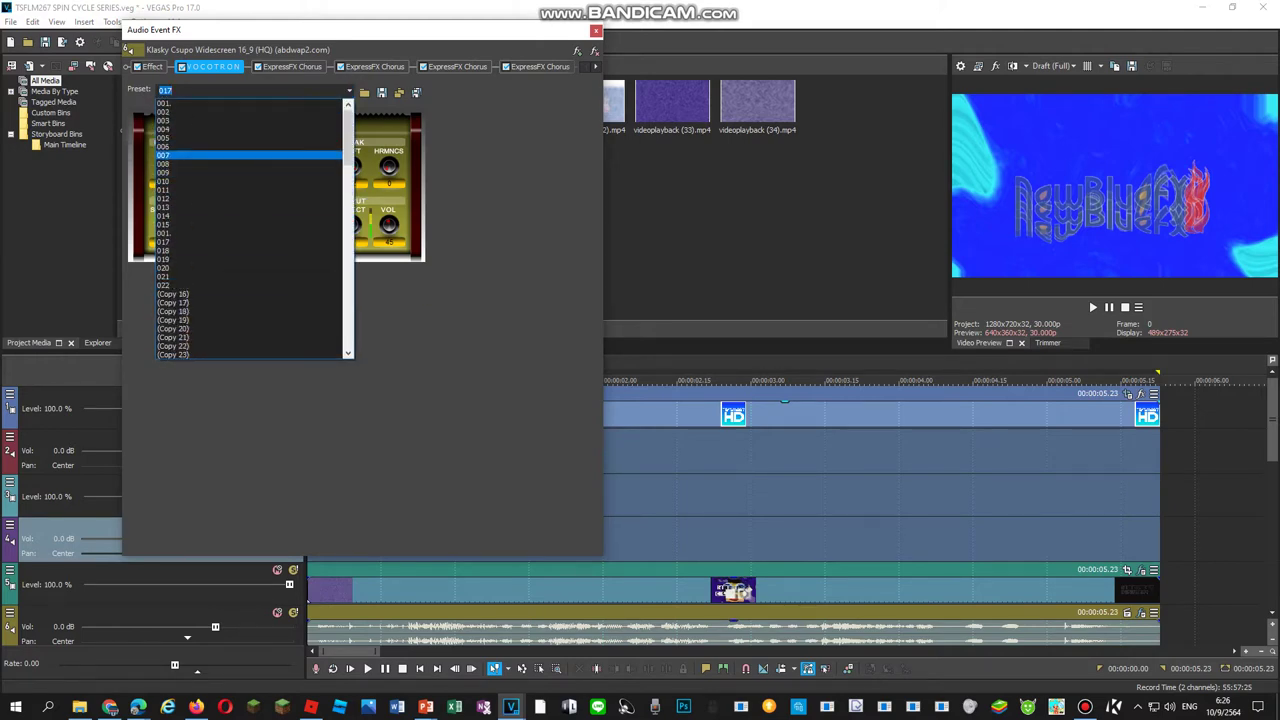
{"action": "key", "text": "Return"}
{"action": "key", "text": "space"}
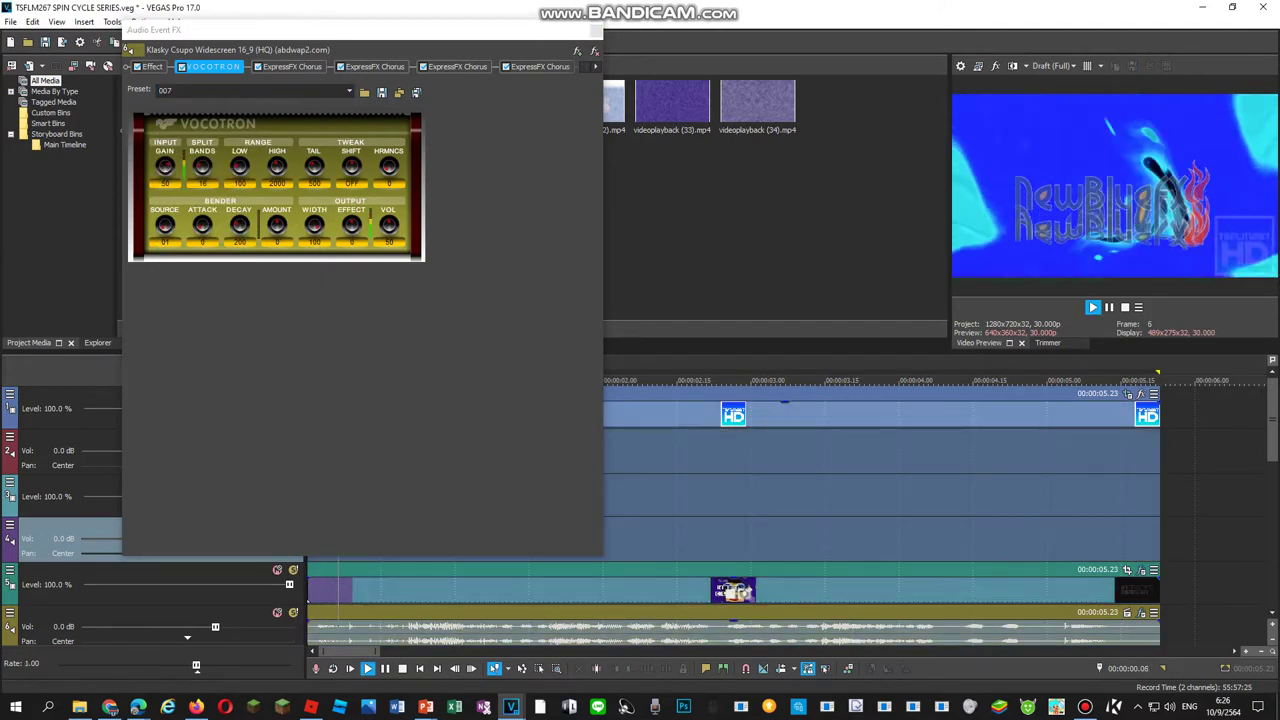
Load the RING MOD VOCODER preset in the Orange Vocoder effect and play the project
{"action": "left_click", "coordinate": [152, 67]}
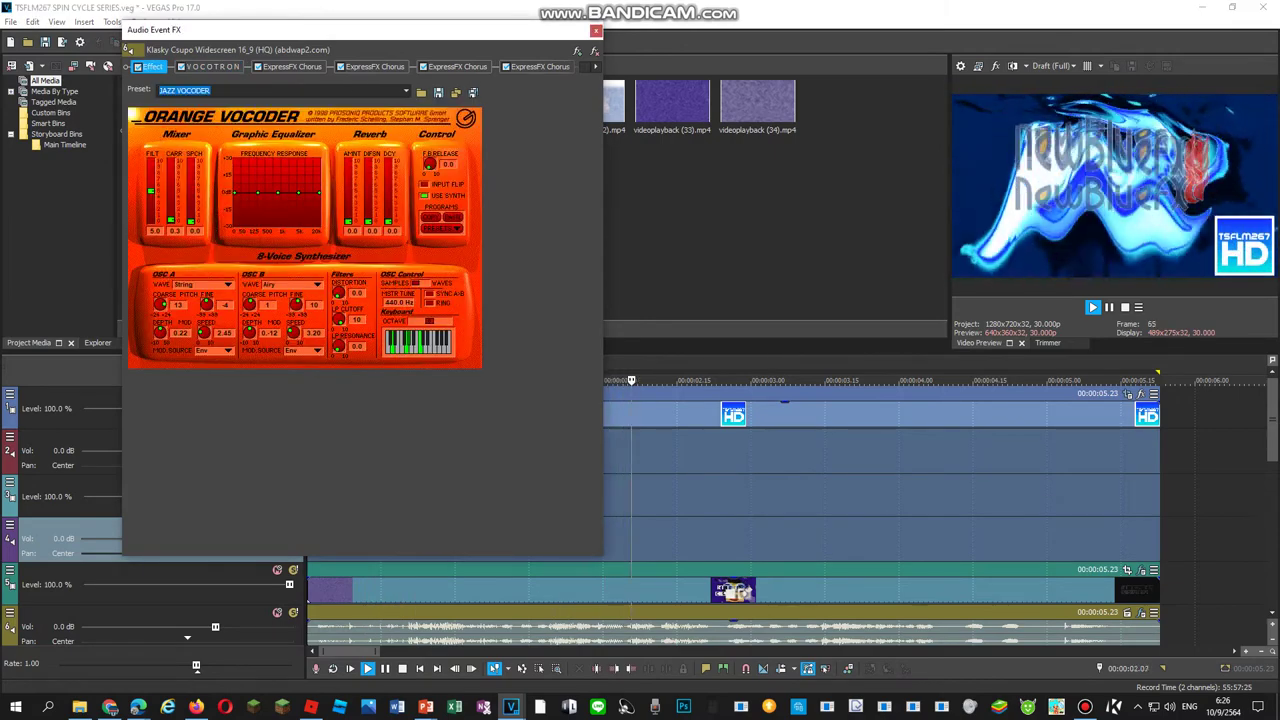
{"action": "left_click", "coordinate": [406, 91]}
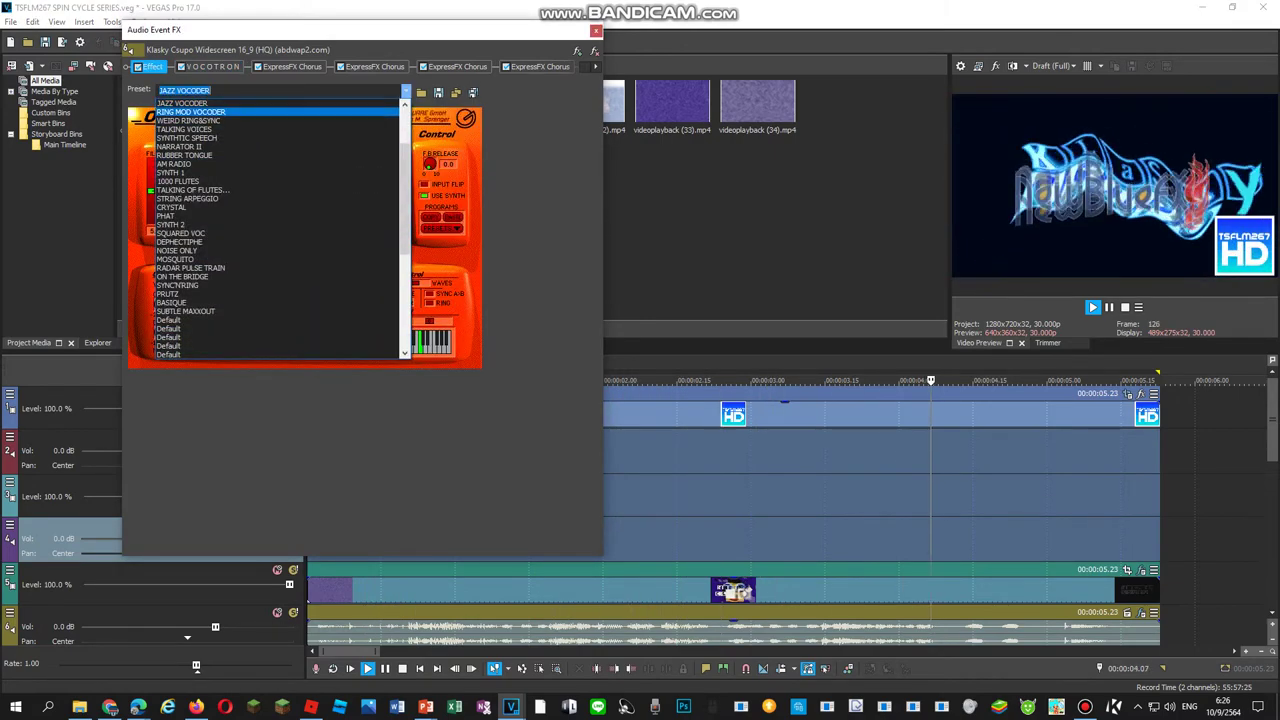
{"action": "left_click", "coordinate": [300, 102]}
{"action": "left_click", "coordinate": [406, 91]}
{"action": "left_click", "coordinate": [200, 128]}
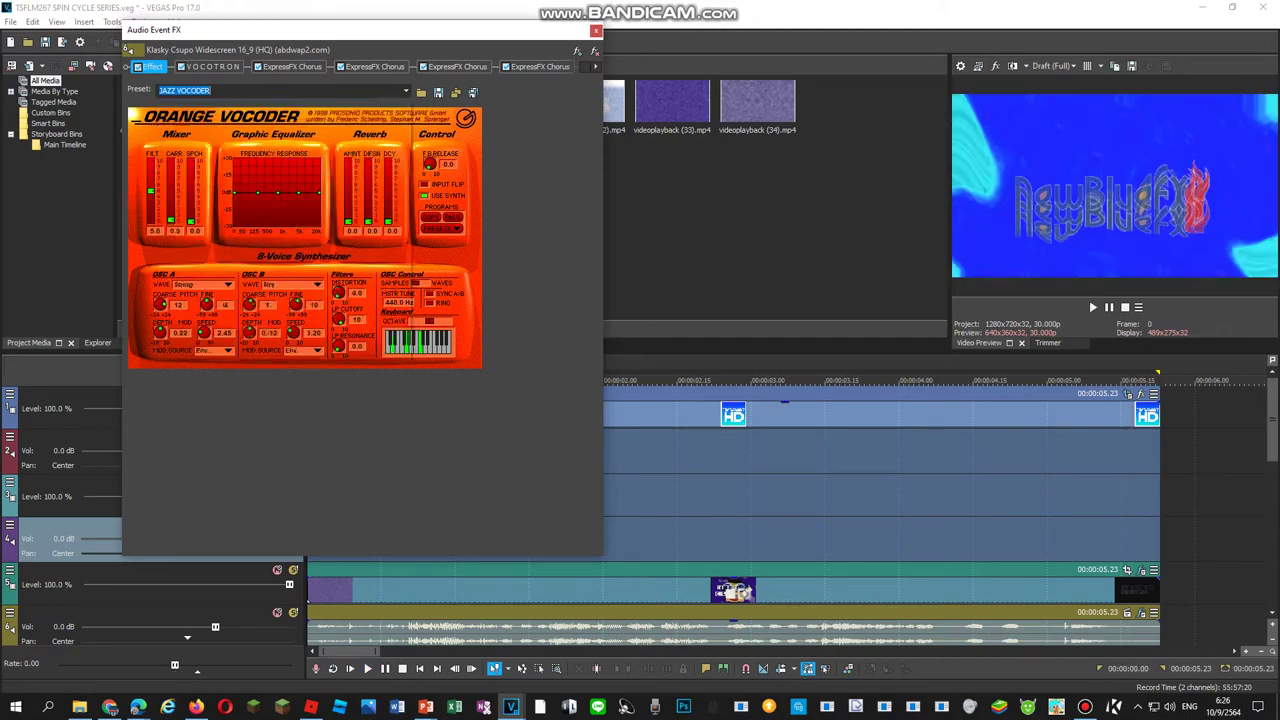
{"action": "double_click", "coordinate": [800, 540]}
{"action": "key", "text": "space"}
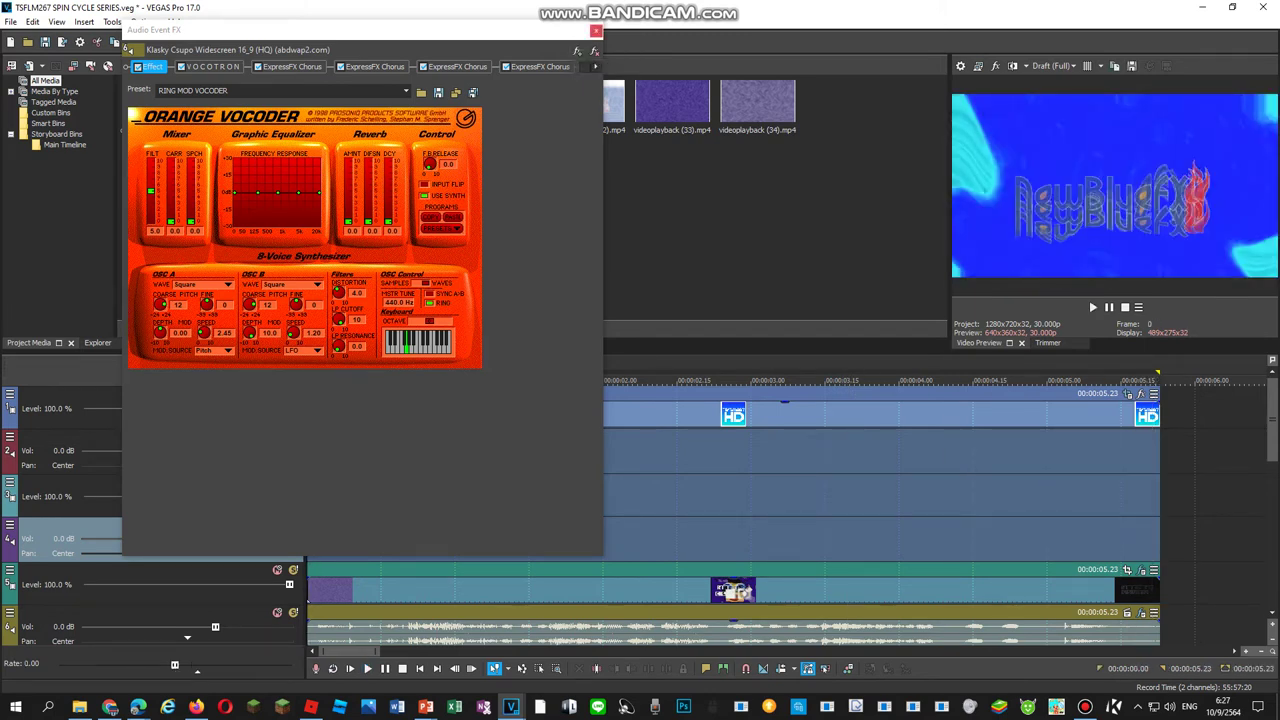
Close the audio effects window and exit VEGAS Pro without saving the project changes
{"action": "left_click", "coordinate": [596, 30]}
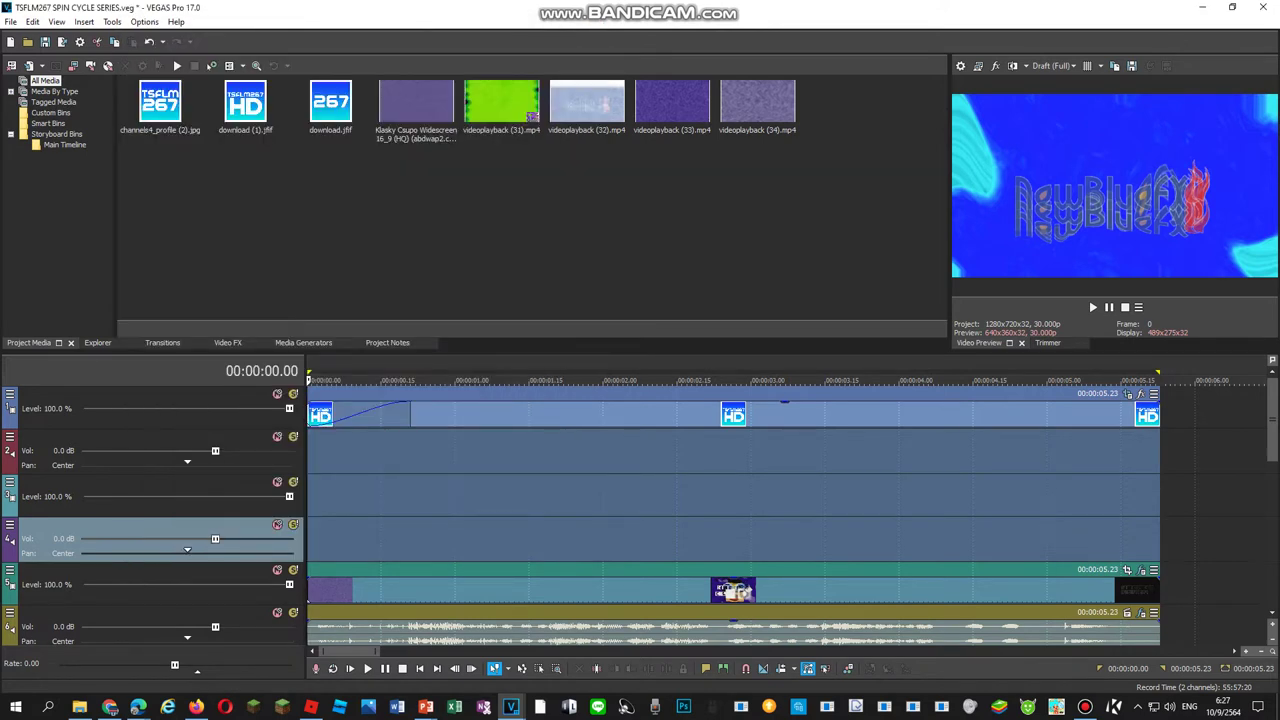
{"action": "left_click", "coordinate": [1259, 7]}
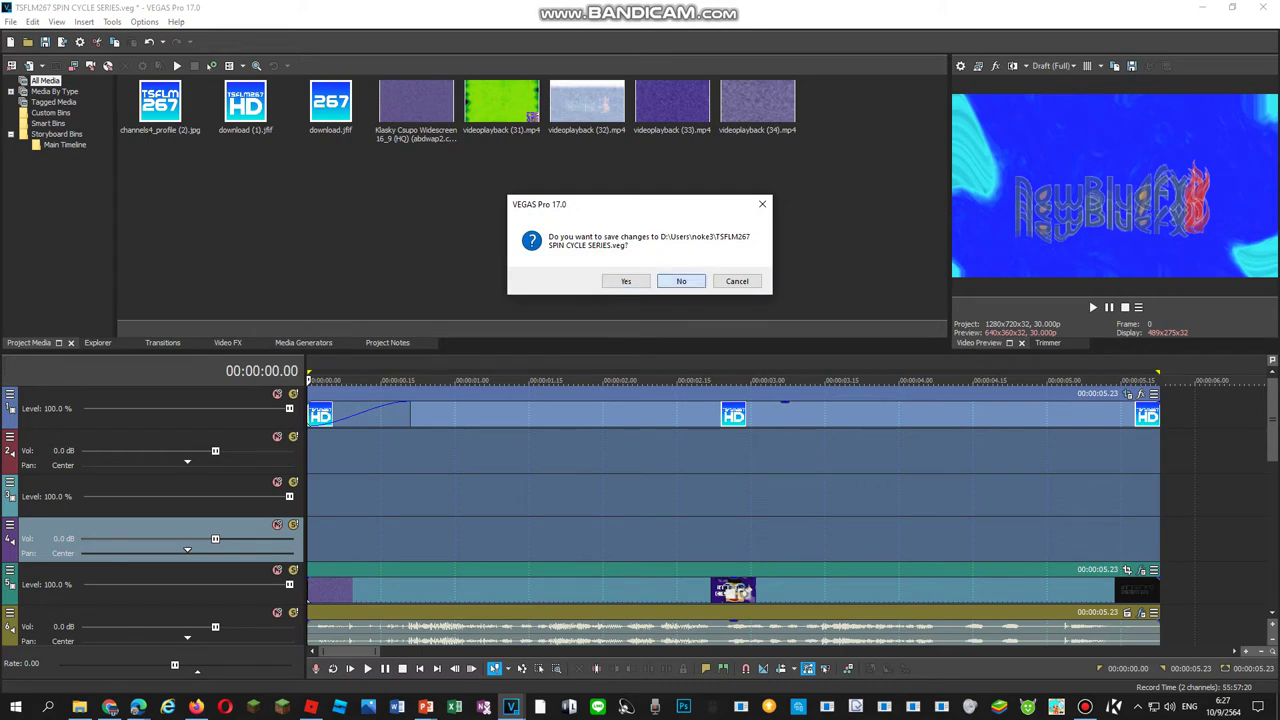
{"action": "left_click", "coordinate": [681, 281]}
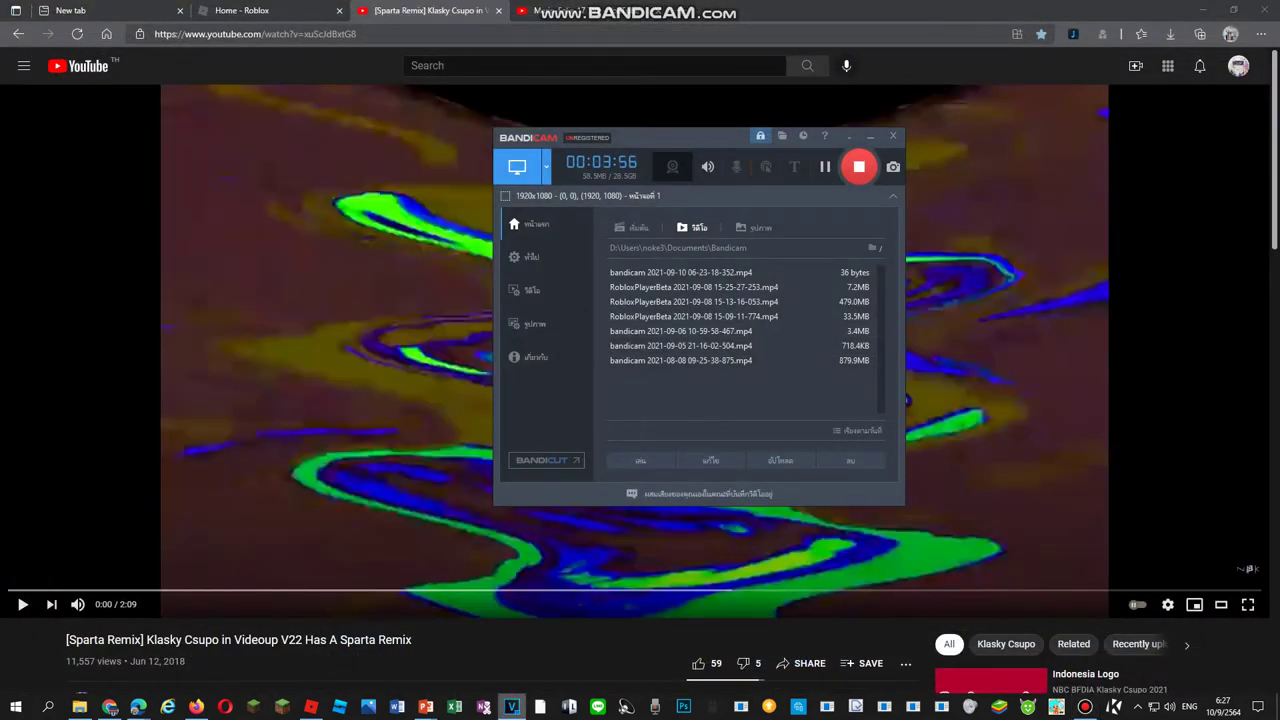
Reopen the TSFLM267 SPIN CYCLE SERIES.veg project in VEGAS Pro and dismiss the Vegasaur trial reminder
{"action": "right_click", "coordinate": [511, 706]}
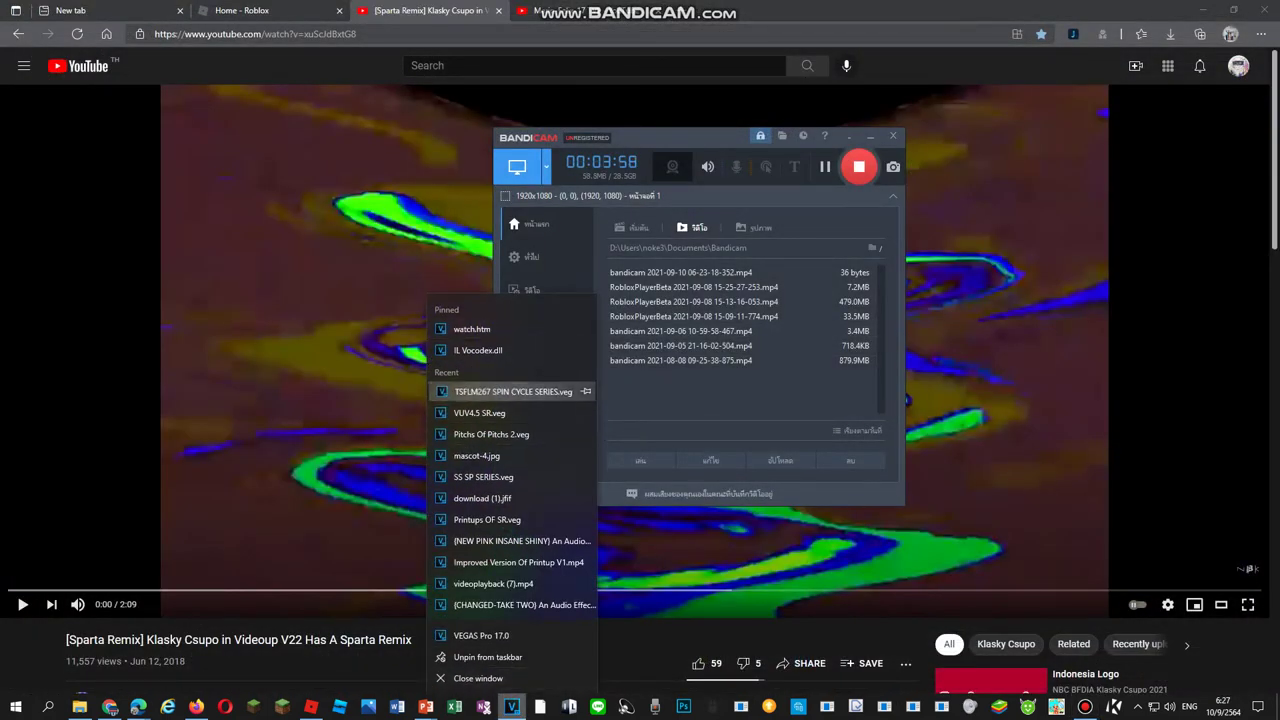
{"action": "left_click", "coordinate": [425, 706]}
{"action": "mouse_move", "coordinate": [1215, 655]}
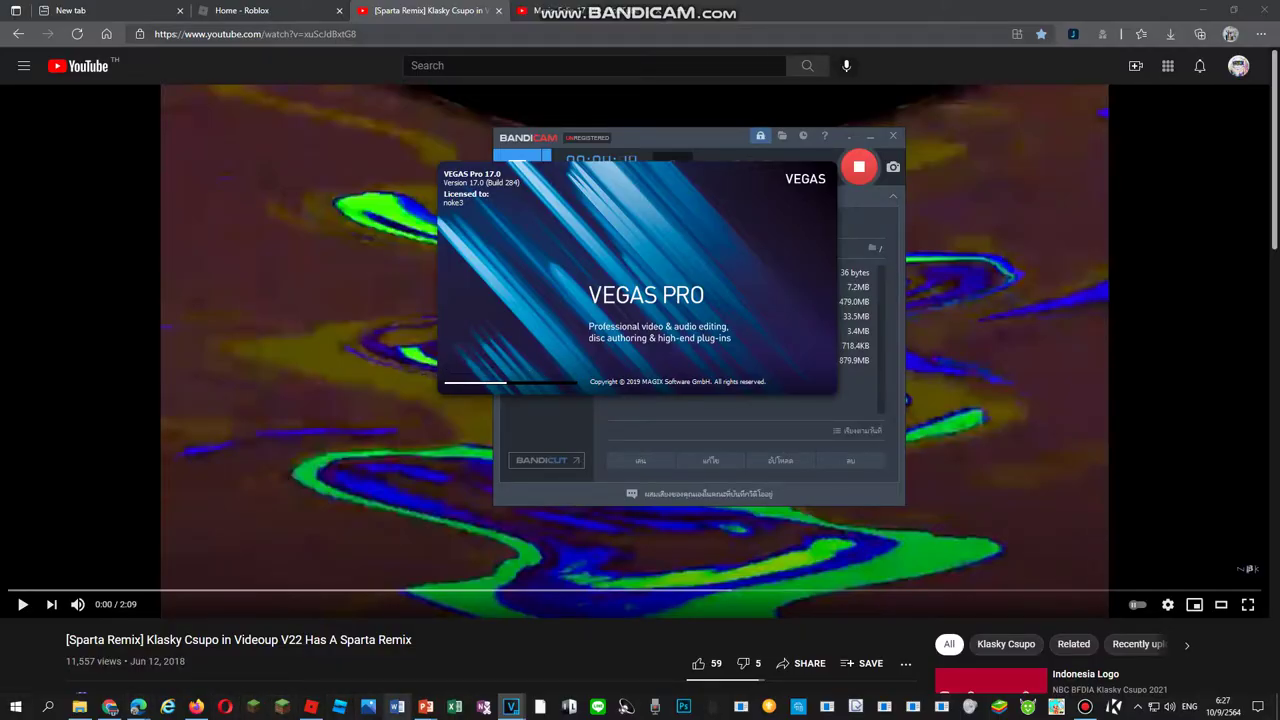
{"action": "mouse_move", "coordinate": [422, 708]}
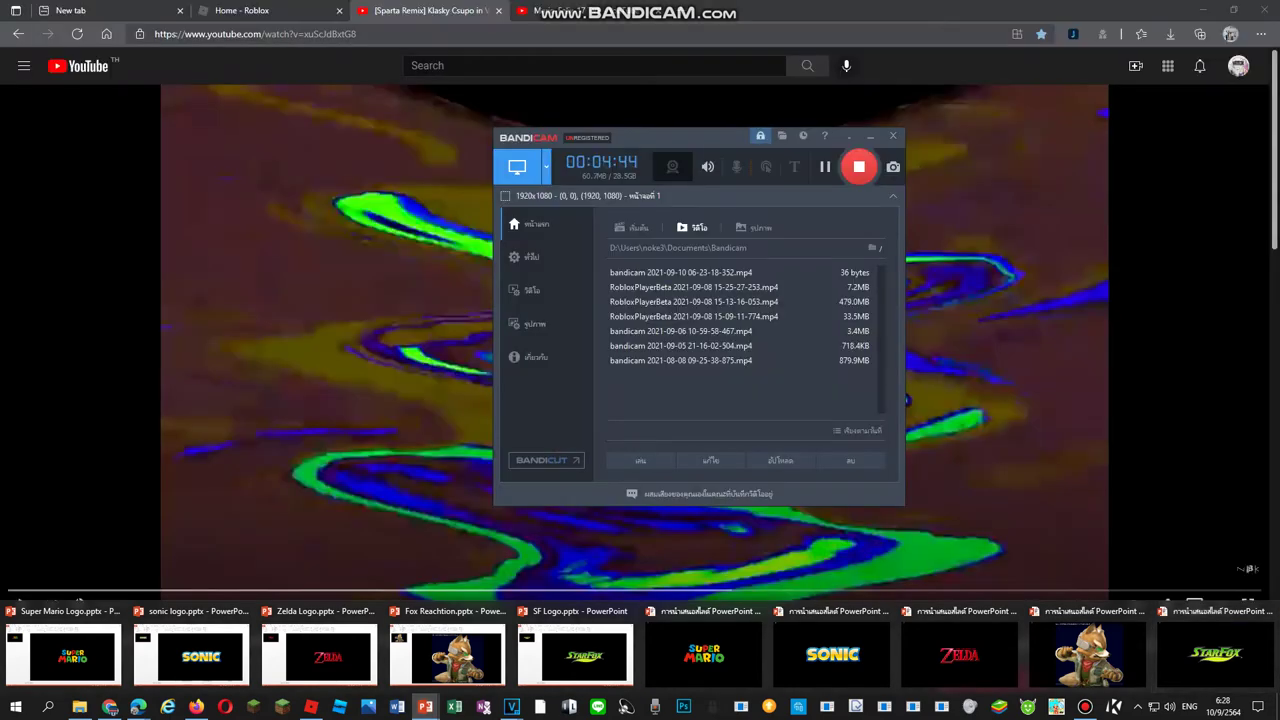
{"action": "mouse_move", "coordinate": [511, 707]}
{"action": "left_click", "coordinate": [575, 655]}
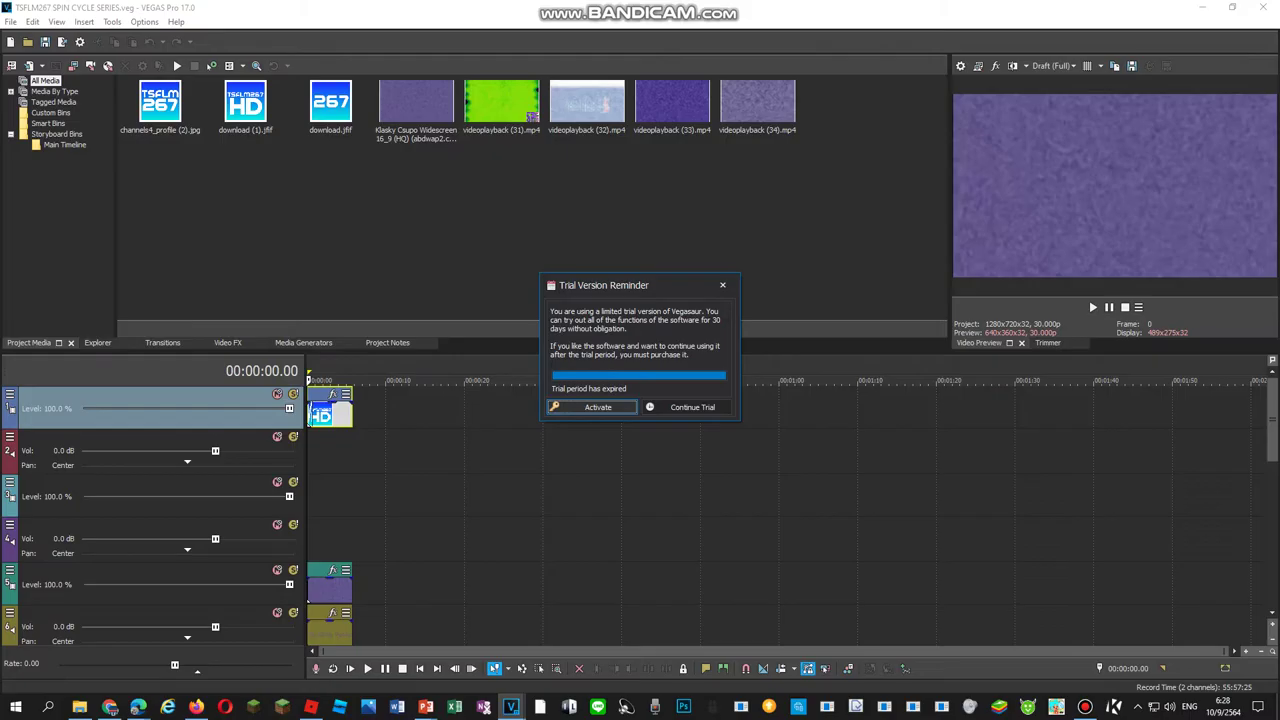
{"action": "left_click", "coordinate": [723, 285]}
Play the project briefly from the middle of the clips and open the Klasky Csupo clip's video effects
{"action": "scroll", "coordinate": [519, 538], "scroll_direction": "up", "scroll_amount": 5}
{"action": "left_click", "coordinate": [519, 538]}
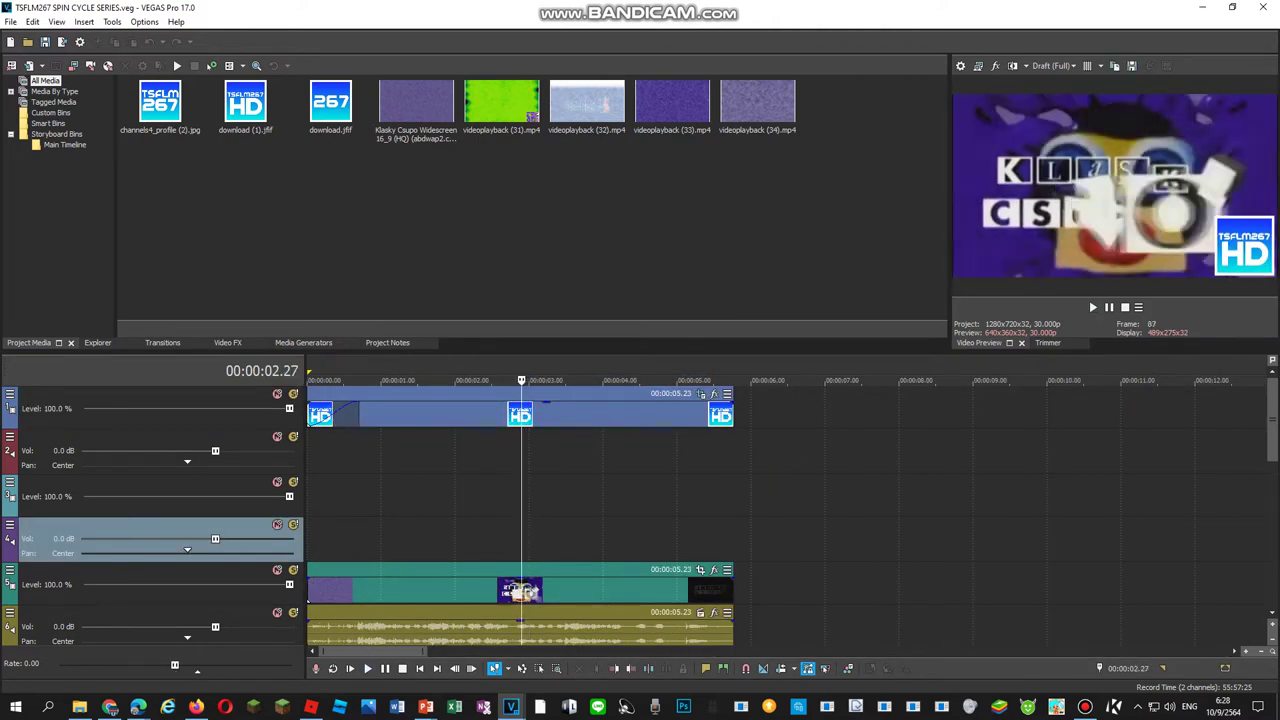
{"action": "key", "text": "space"}
{"action": "key", "text": "space"}
{"action": "scroll", "coordinate": [778, 590], "scroll_direction": "up", "scroll_amount": 2}
{"action": "key", "text": "space"}
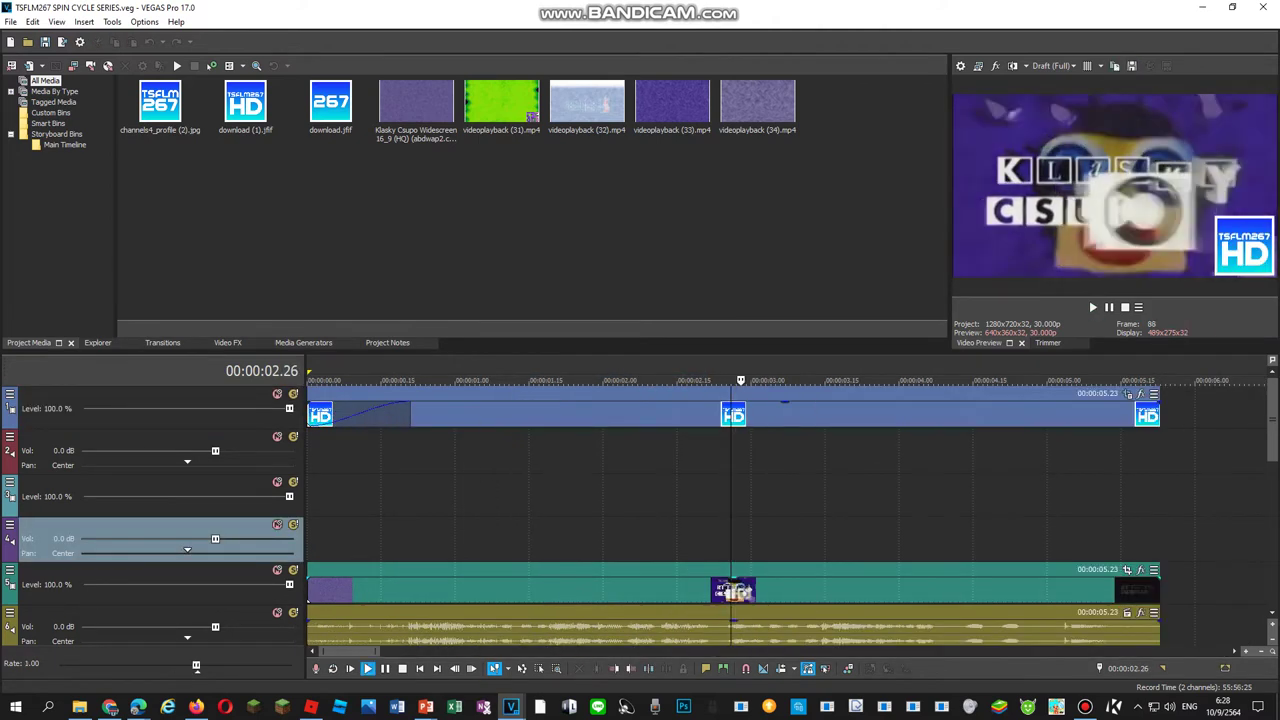
{"action": "key", "text": "space"}
{"action": "right_click", "coordinate": [778, 591]}
{"action": "left_click", "coordinate": [820, 147]}
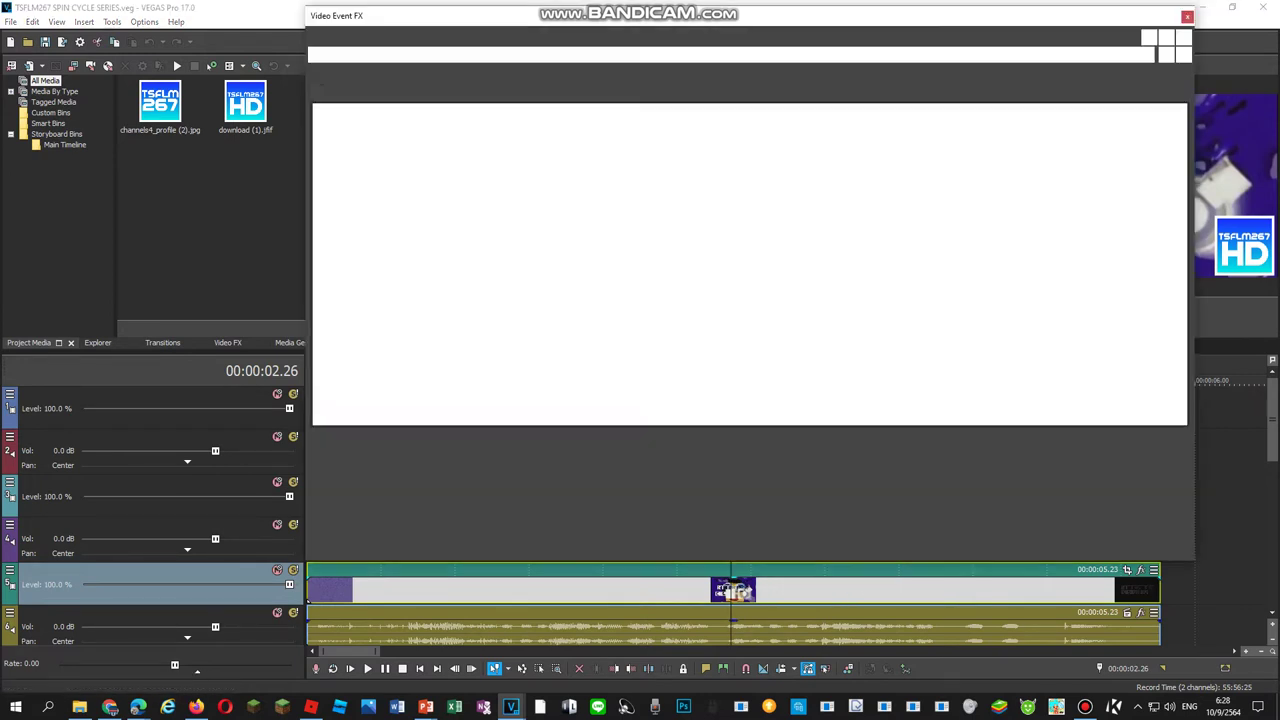
Switch to the Edge browser and search YouTube for "volumeup v5"
{"action": "mouse_move", "coordinate": [137, 707]}
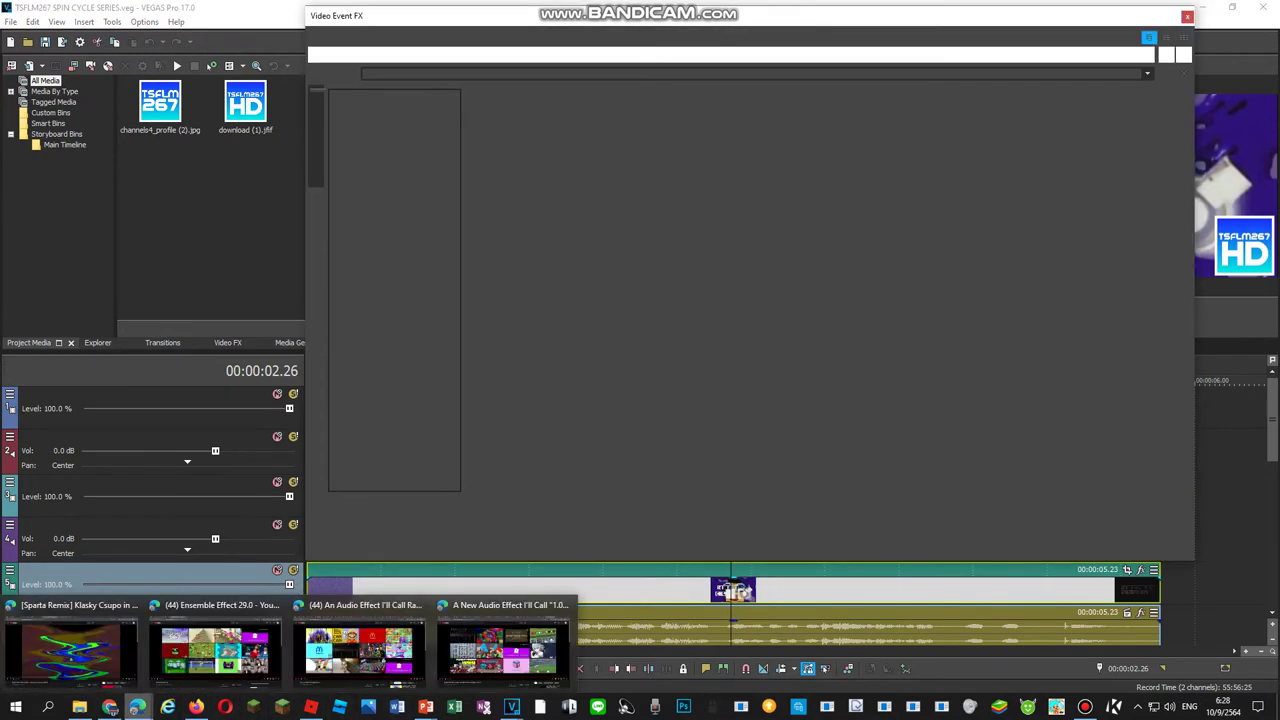
{"action": "left_click", "coordinate": [70, 648]}
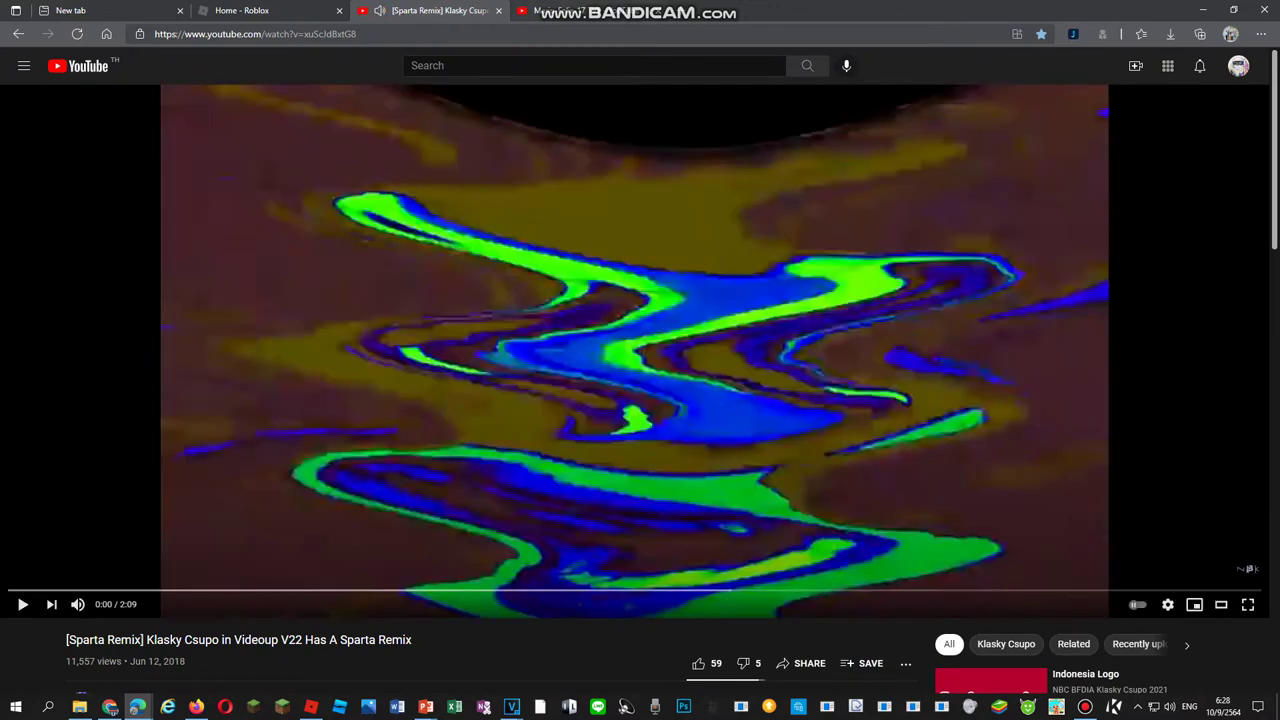
{"action": "left_click", "coordinate": [585, 11]}
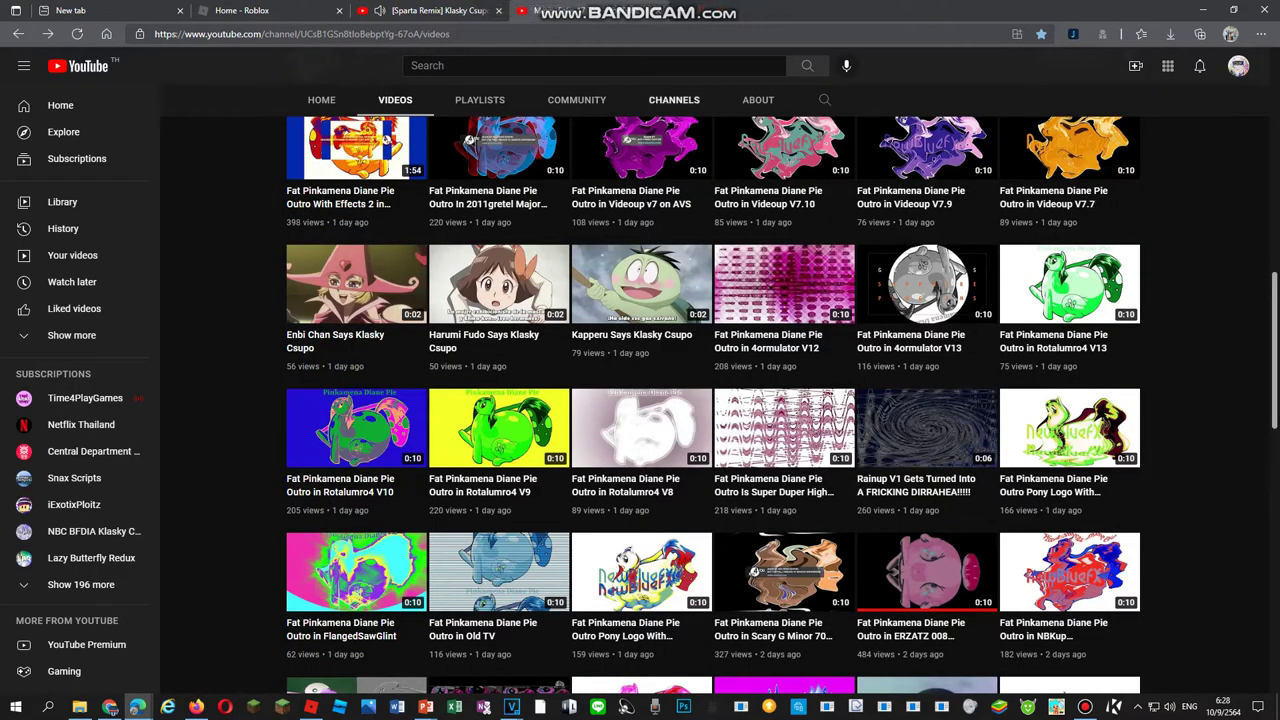
{"action": "left_click", "coordinate": [582, 66]}
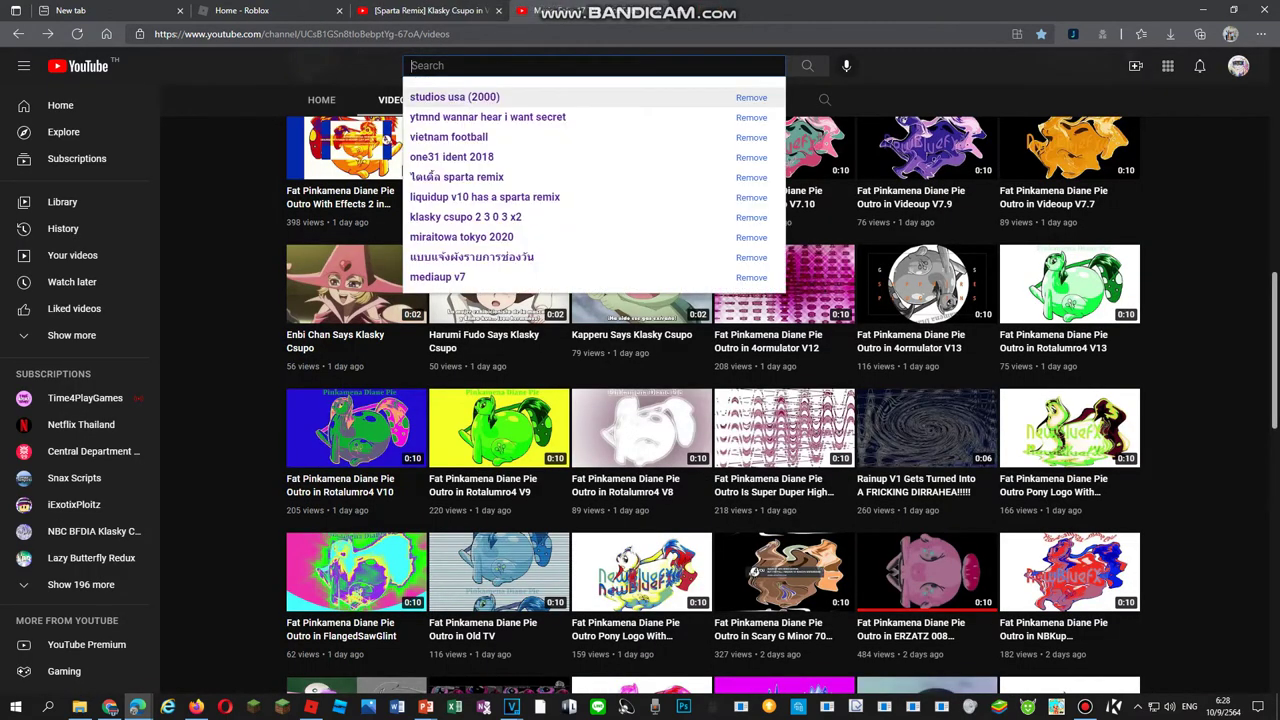
{"action": "type", "text": "volumeu"}
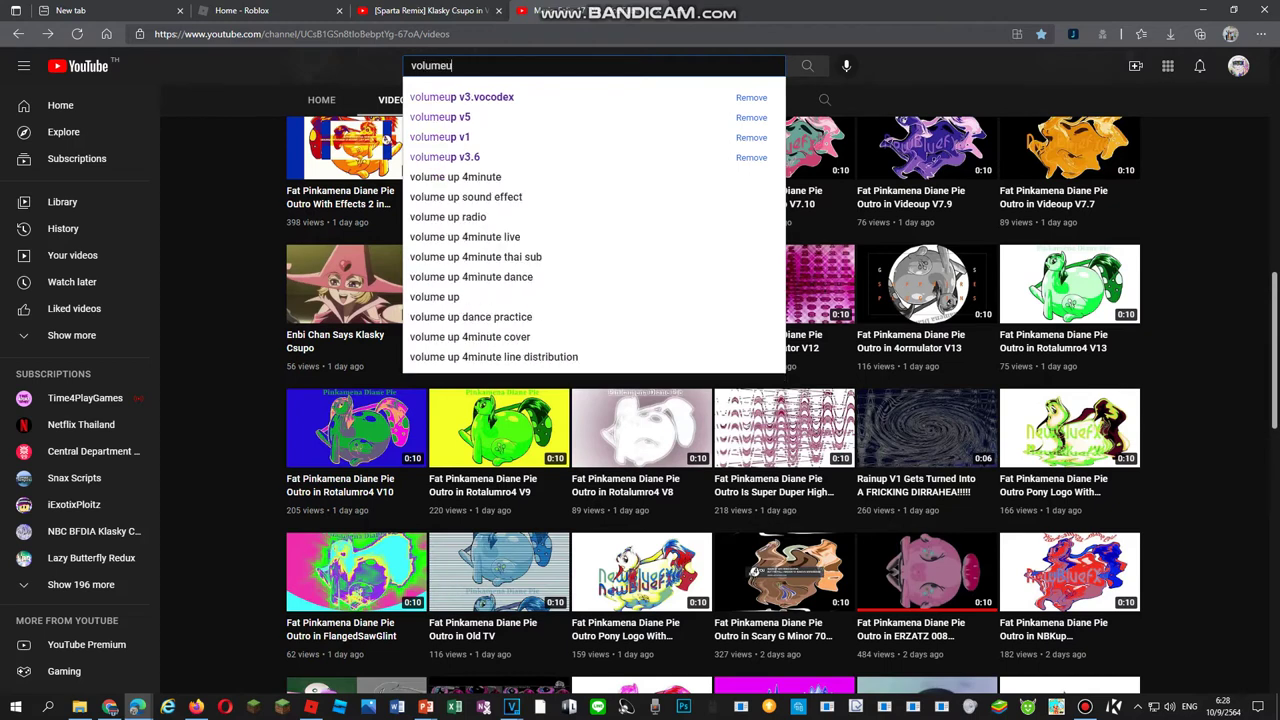
{"action": "type", "text": "p v"}
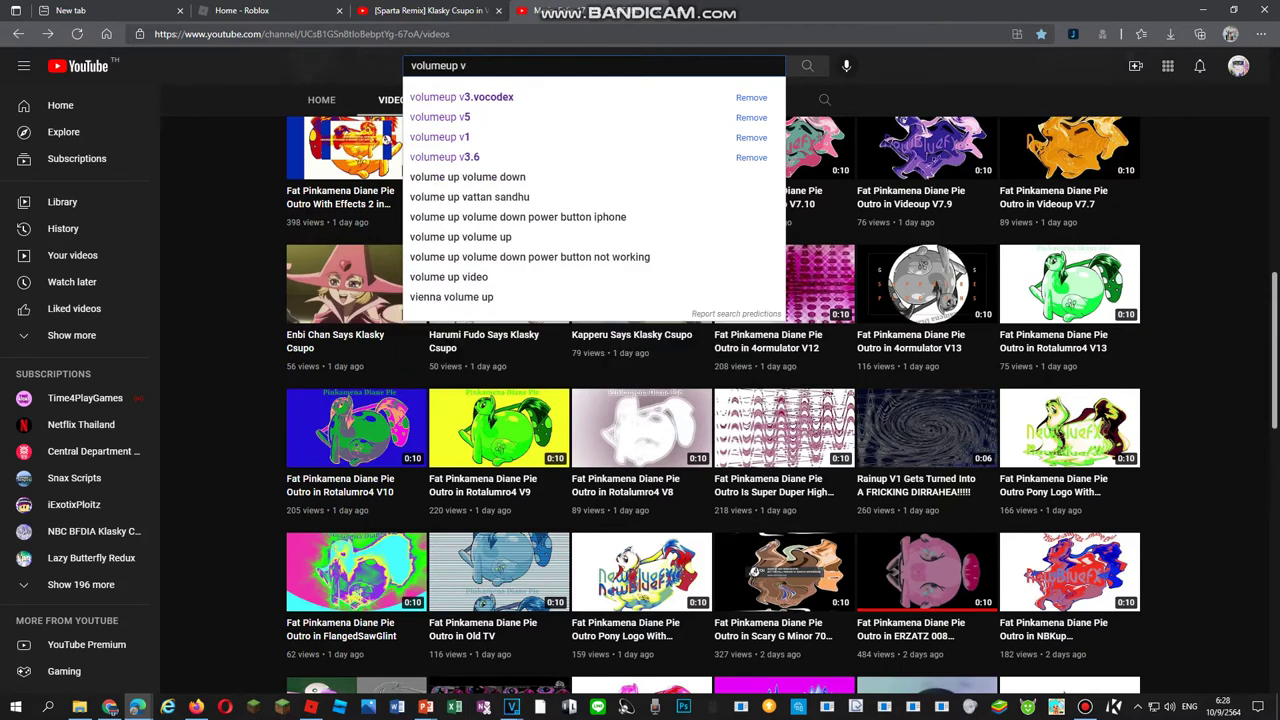
{"action": "type", "text": "5"}
{"action": "key", "text": "Return"}
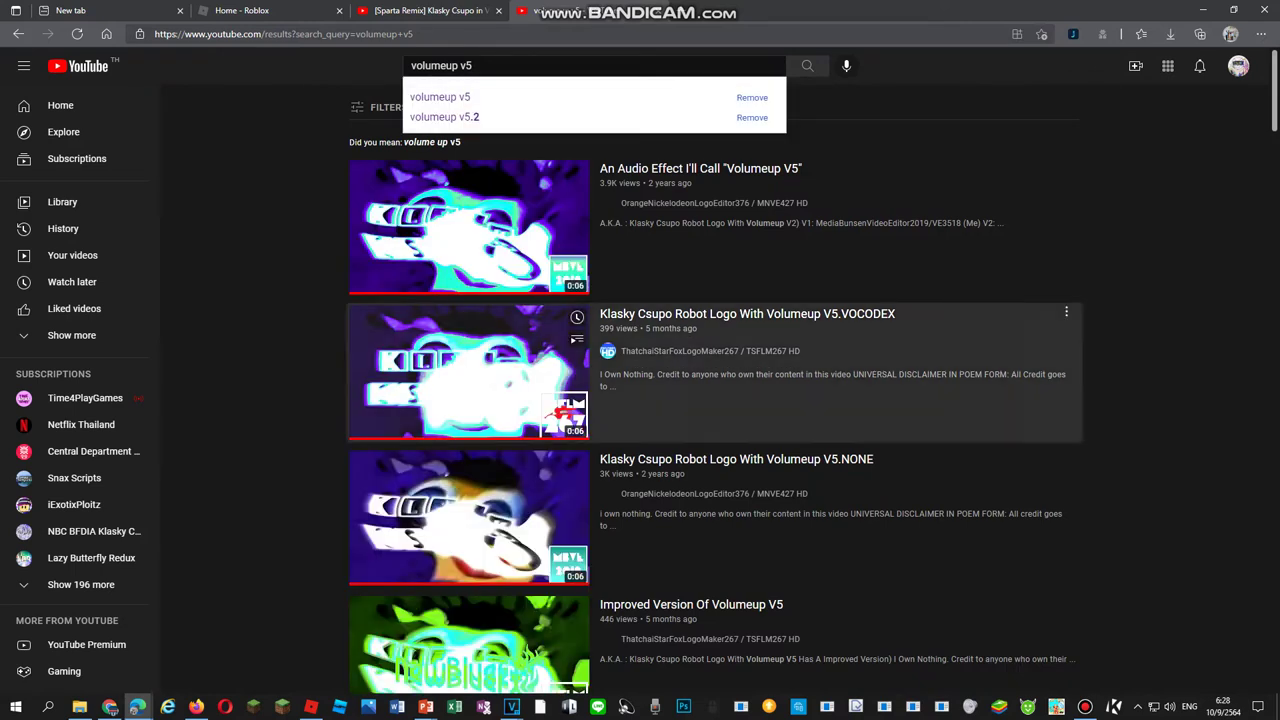
Open the "An Audio Effect I'll Call "Volumeup V5"" video from the YouTube results and play it to the end
{"action": "left_click", "coordinate": [633, 336]}
{"action": "key", "text": "Return"}
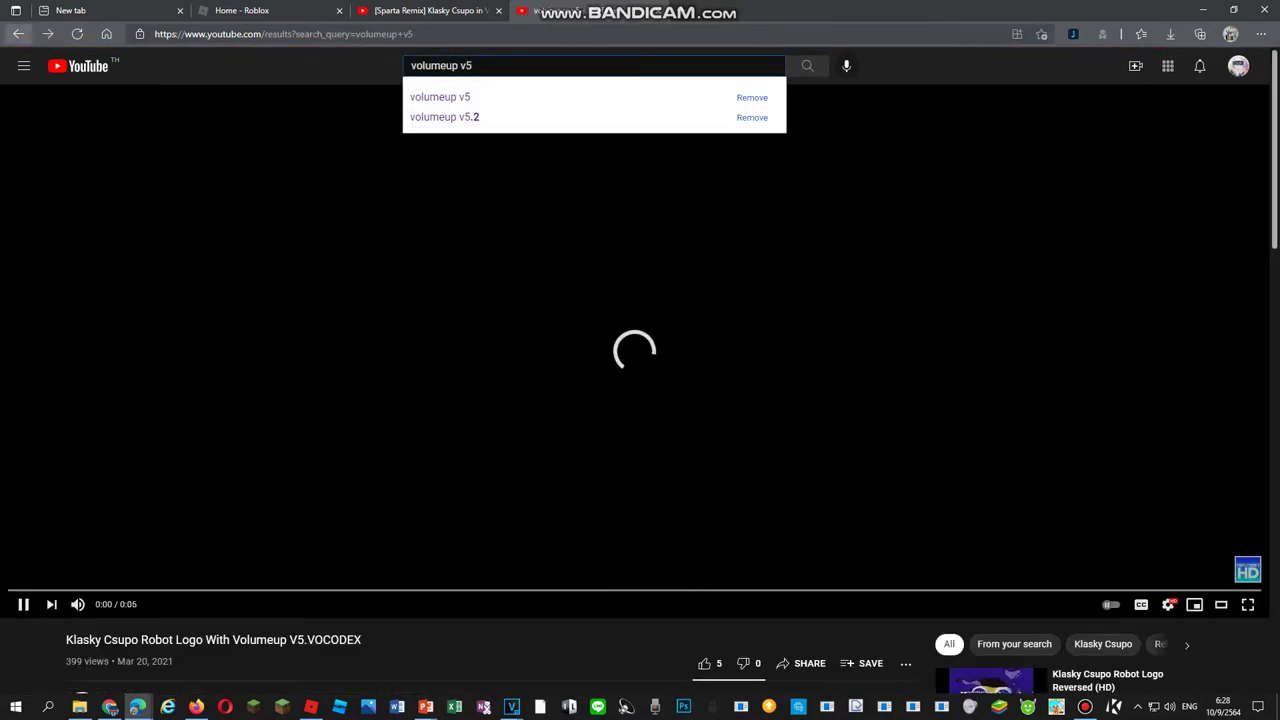
{"action": "key", "text": "Return"}
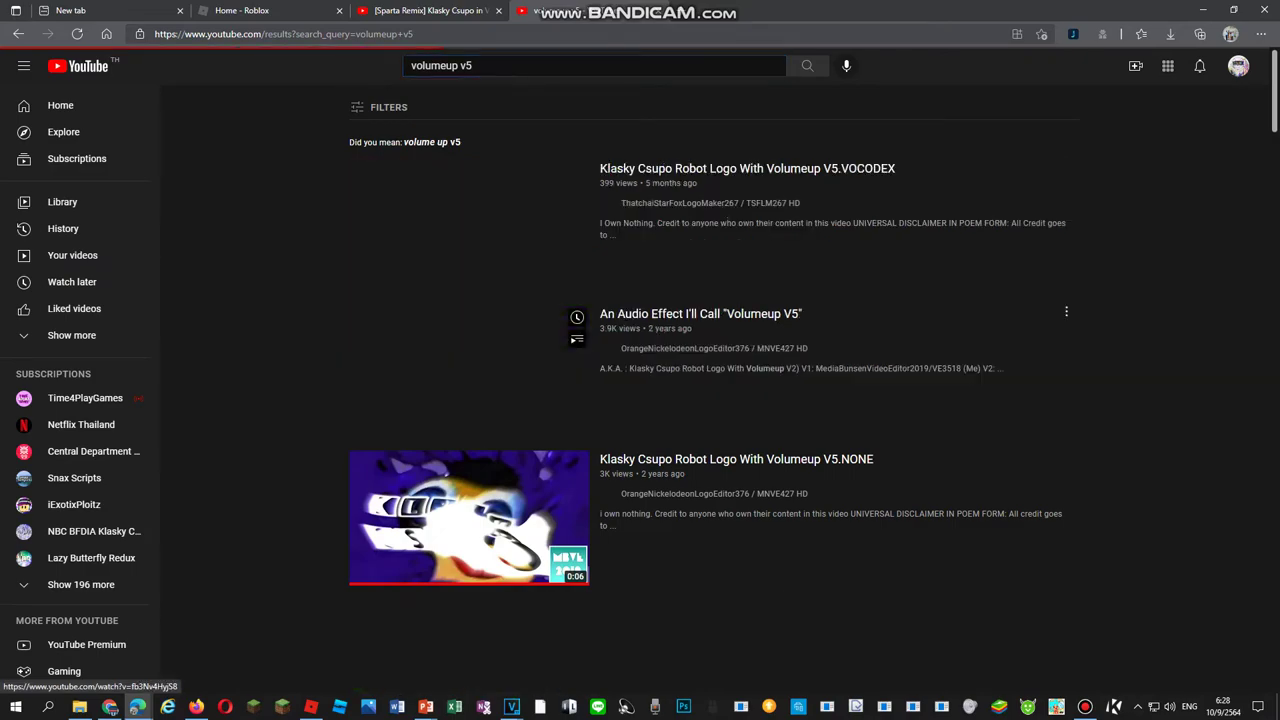
{"action": "left_click", "coordinate": [480, 365]}
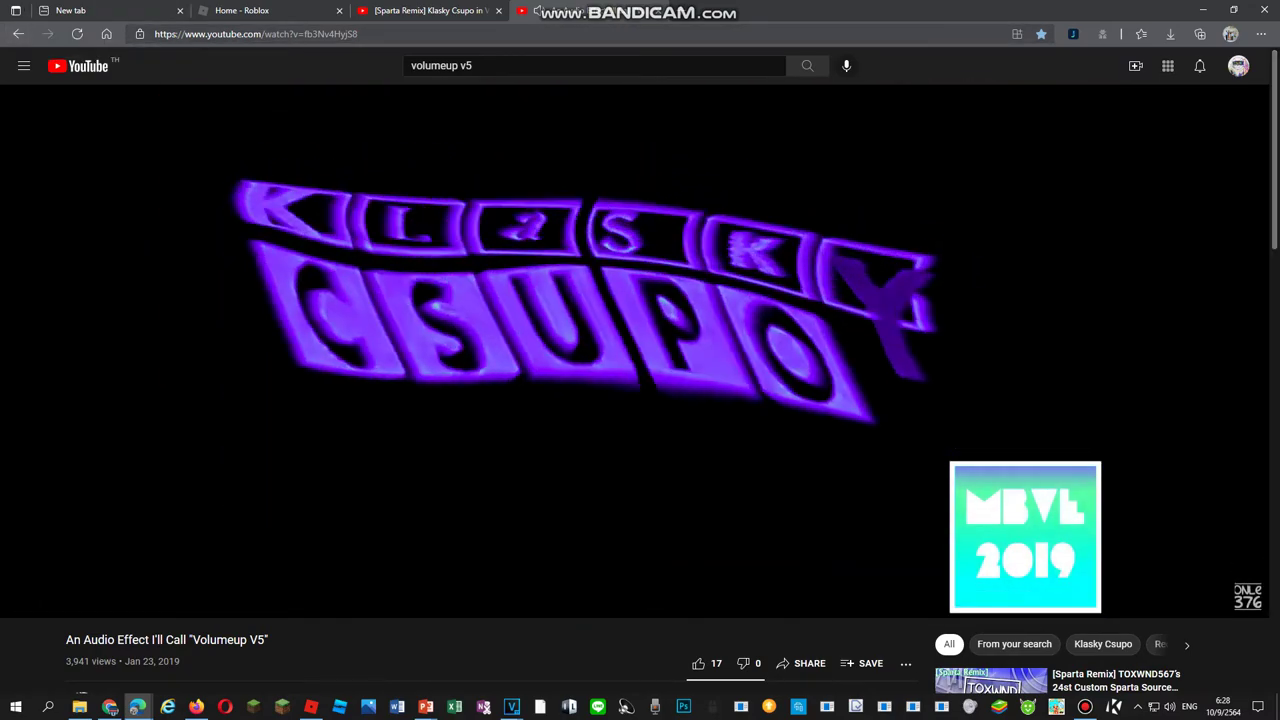
{"action": "scroll", "coordinate": [497, 600], "scroll_direction": "down", "scroll_amount": 2}
{"action": "scroll", "coordinate": [497, 400], "scroll_direction": "up", "scroll_amount": 2}
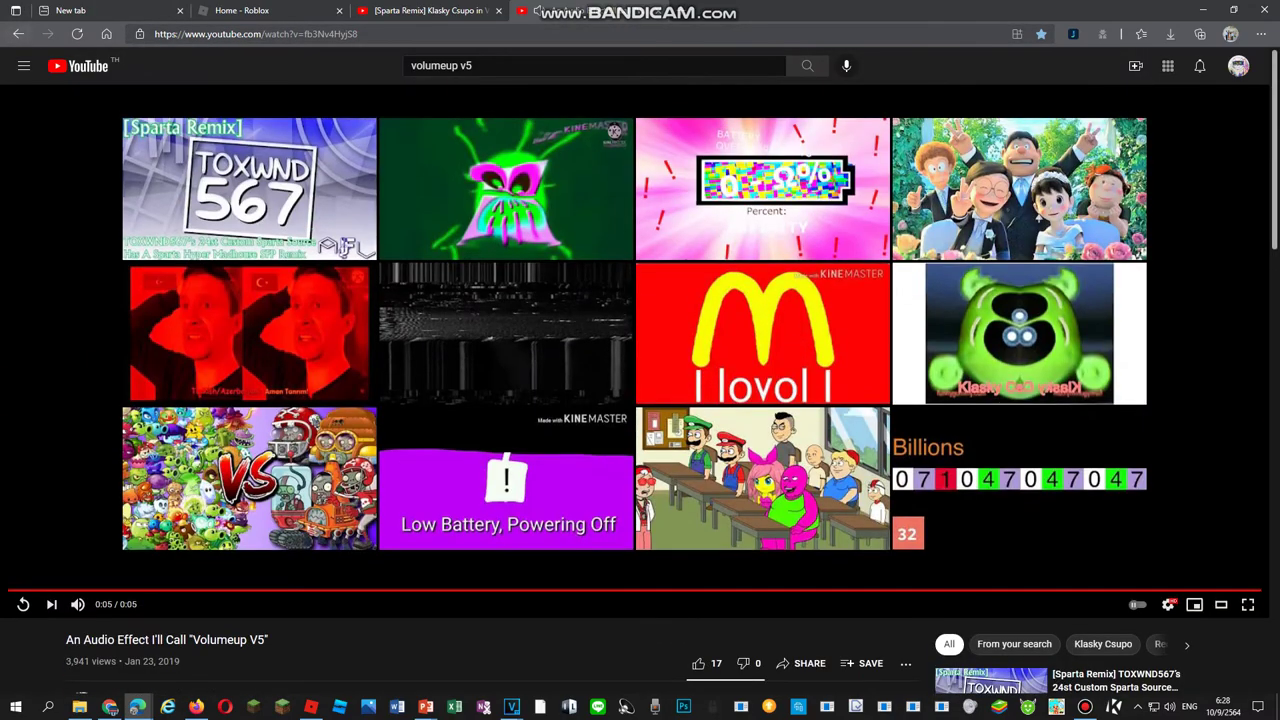
Preview the Klasky Csupo Robot Logo videos with Volumeup V5.VOCODEX and Volumeup V5.NONE, returning to the search results after each
{"action": "left_click", "coordinate": [18, 34]}
{"action": "left_click", "coordinate": [560, 230]}
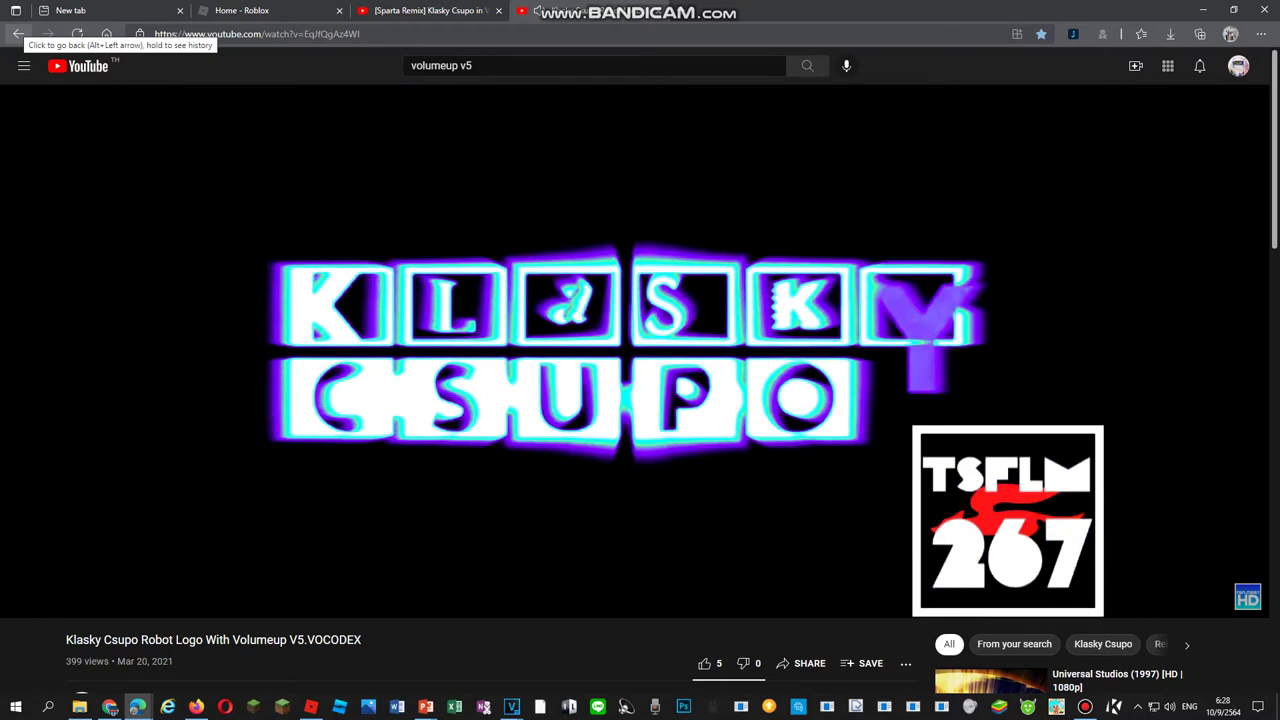
{"action": "left_click", "coordinate": [18, 33]}
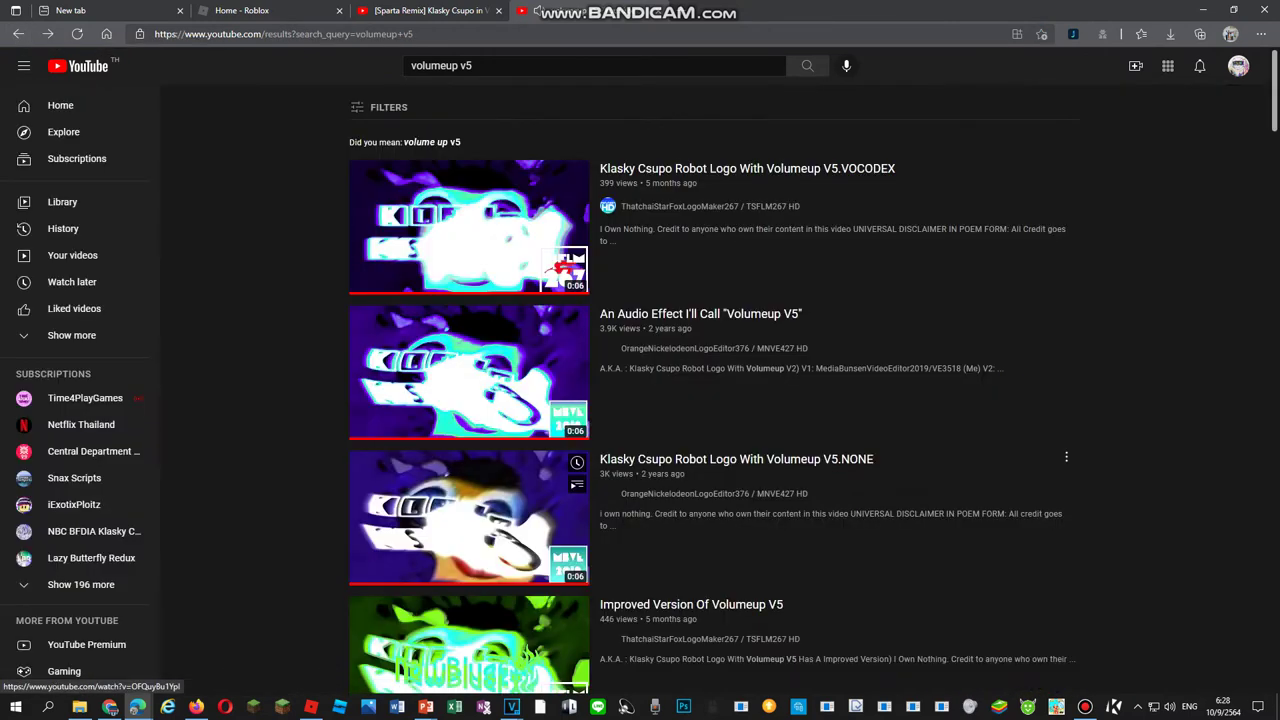
{"action": "left_click", "coordinate": [470, 515]}
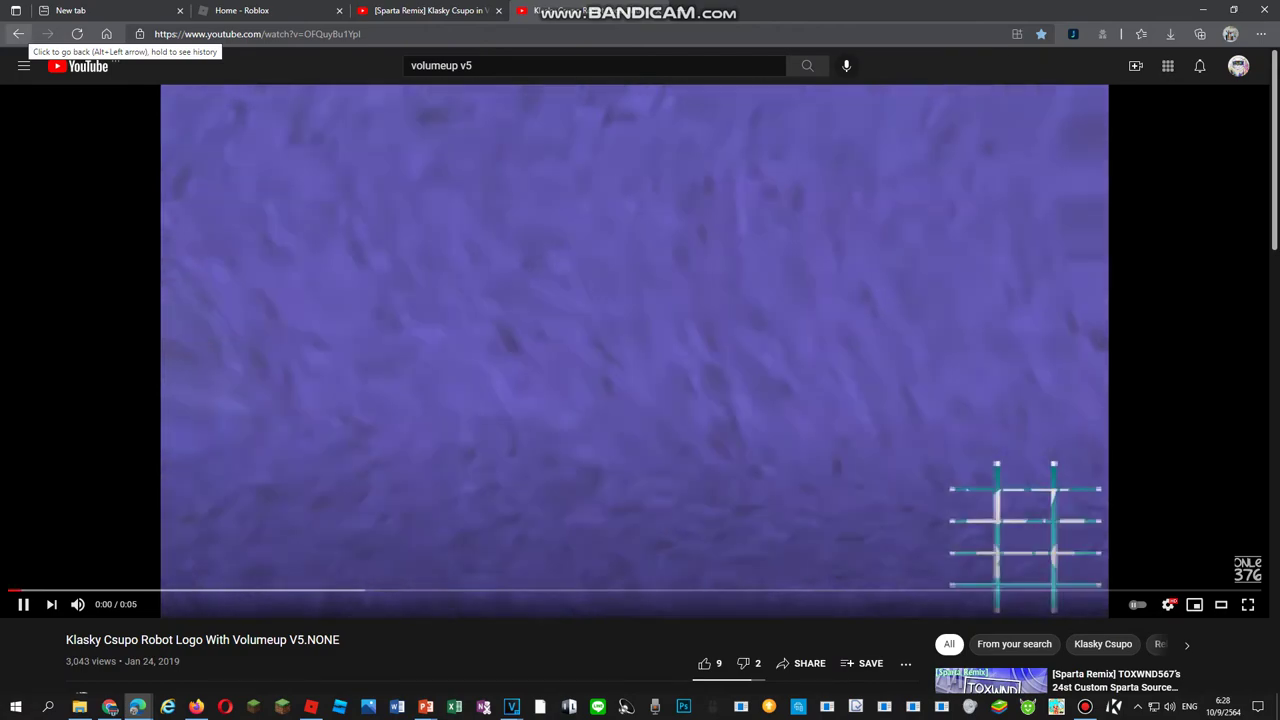
{"action": "left_click", "coordinate": [18, 34]}
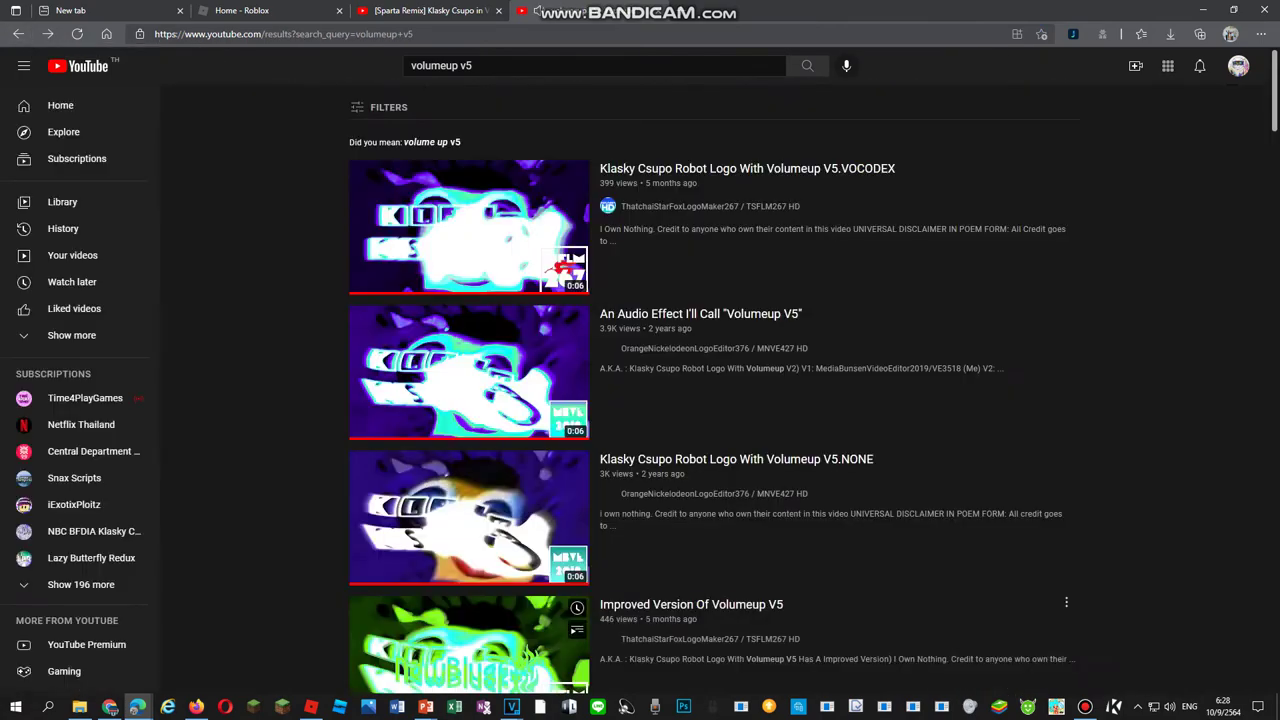
Watch "Improved Version Of Volumeup V5", open the suggested Klasky Csupo In Pico Chorded Sparta Remix in its own tab and pause it
{"action": "left_click", "coordinate": [490, 645]}
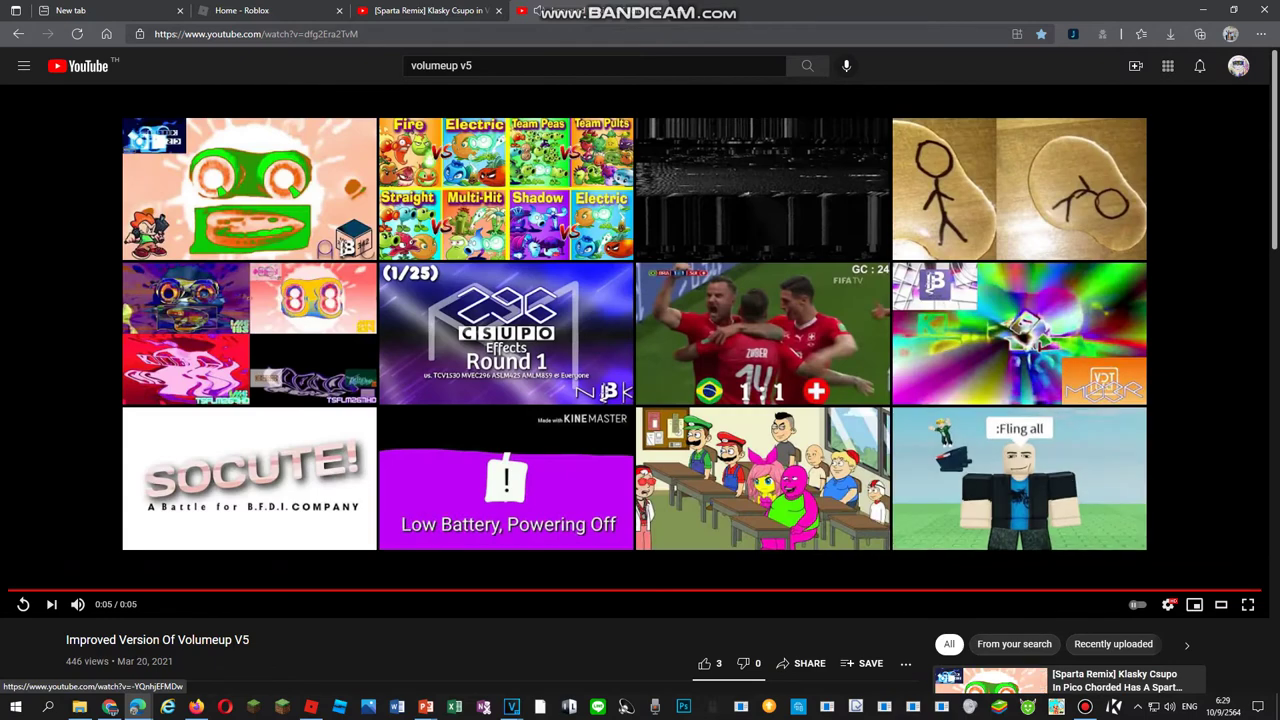
{"action": "left_click_drag", "start_coordinate": [250, 190], "coordinate": [690, 12]}
{"action": "left_click", "coordinate": [600, 11]}
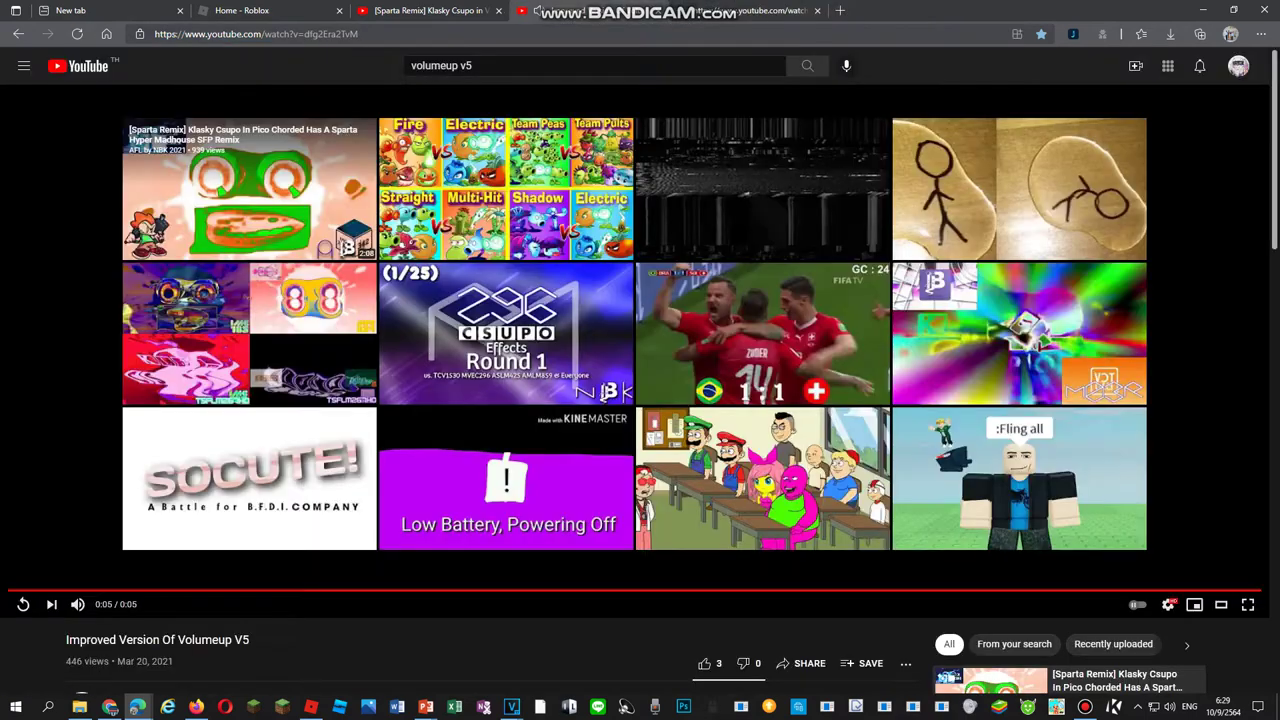
{"action": "left_click", "coordinate": [18, 33]}
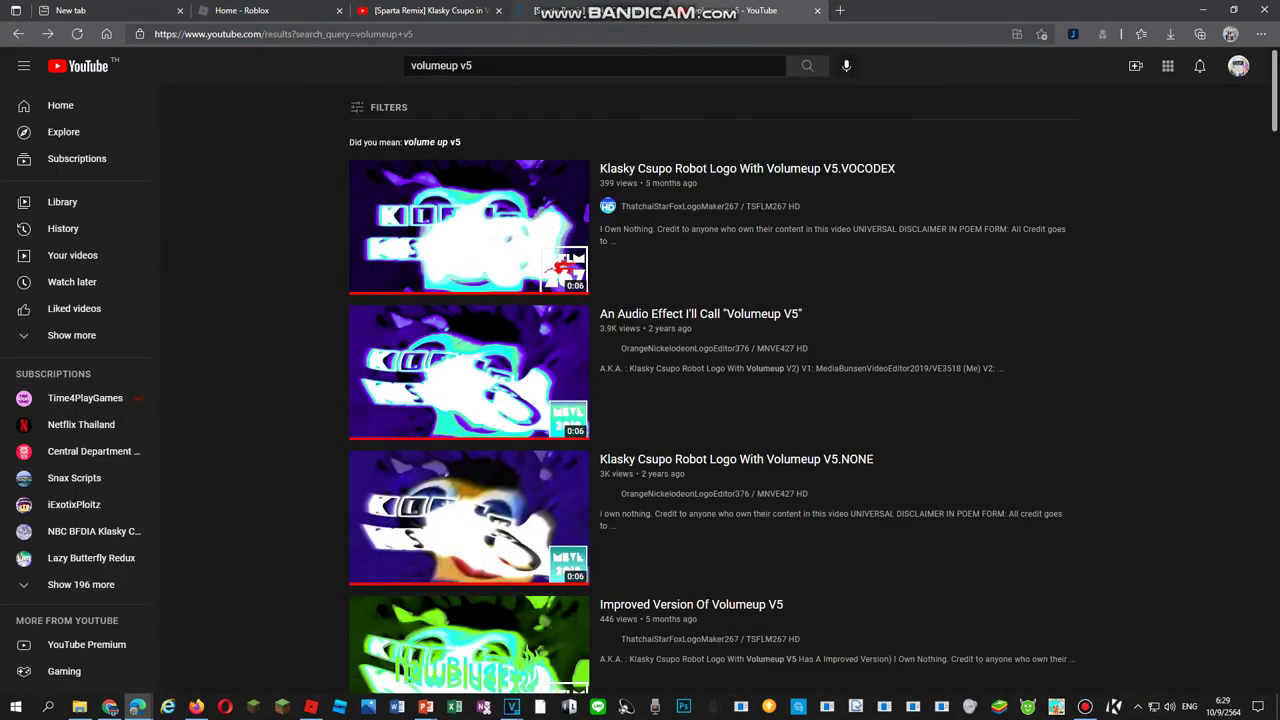
{"action": "left_click", "coordinate": [560, 10]}
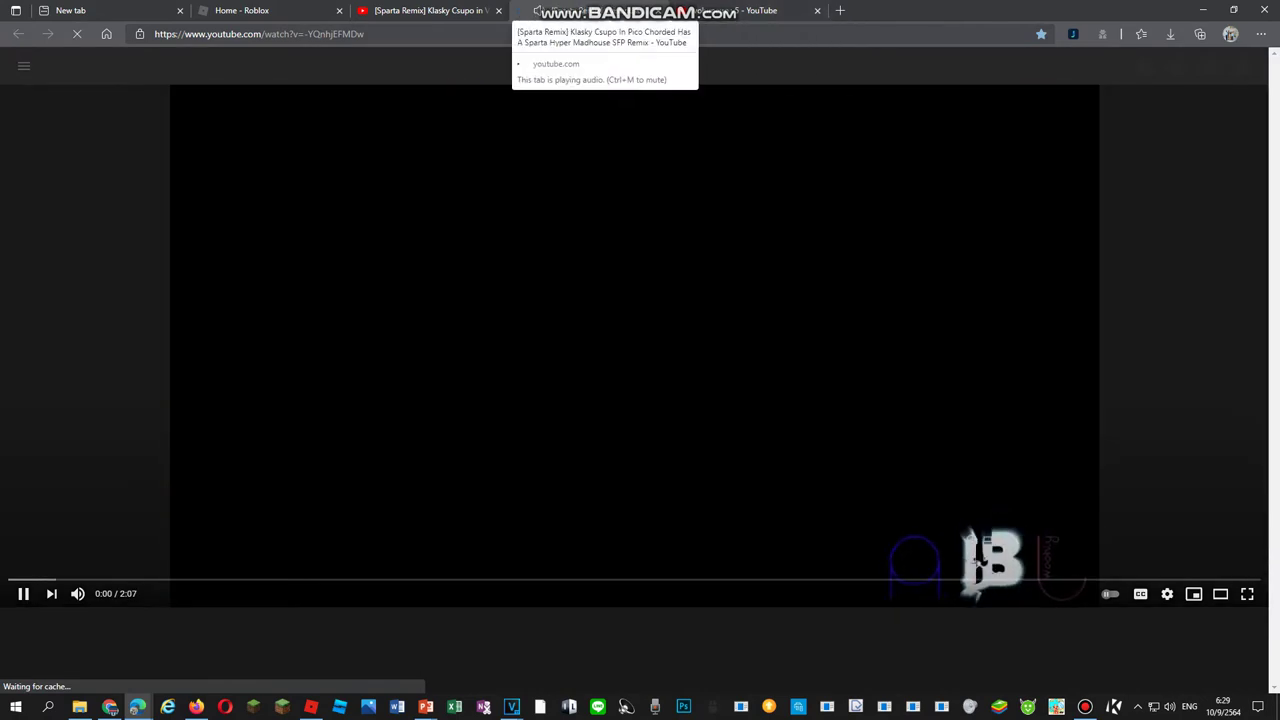
{"action": "key", "text": "space"}
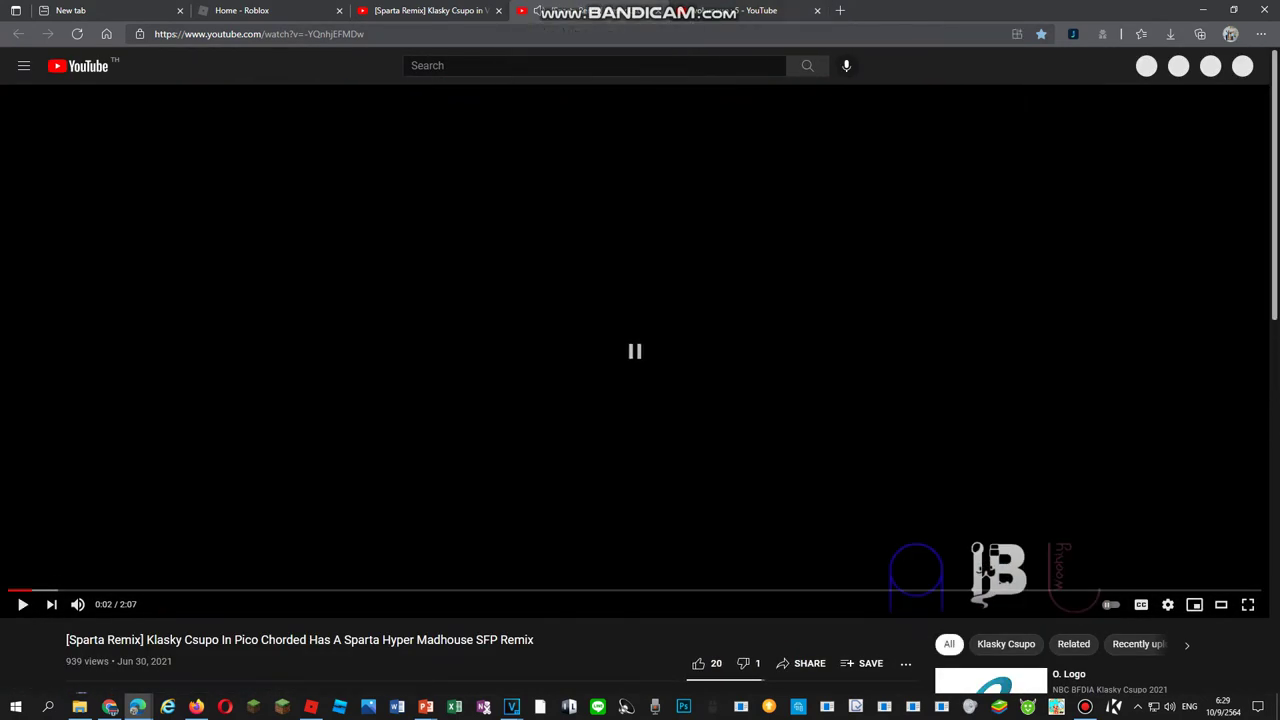
Find the "An Audio Effect I'll Call "Volumeup V5.4"" video in the Volumeup V5 search results and play it
{"action": "left_click", "coordinate": [752, 10]}
{"action": "scroll", "coordinate": [640, 390], "scroll_direction": "down", "scroll_amount": 11}
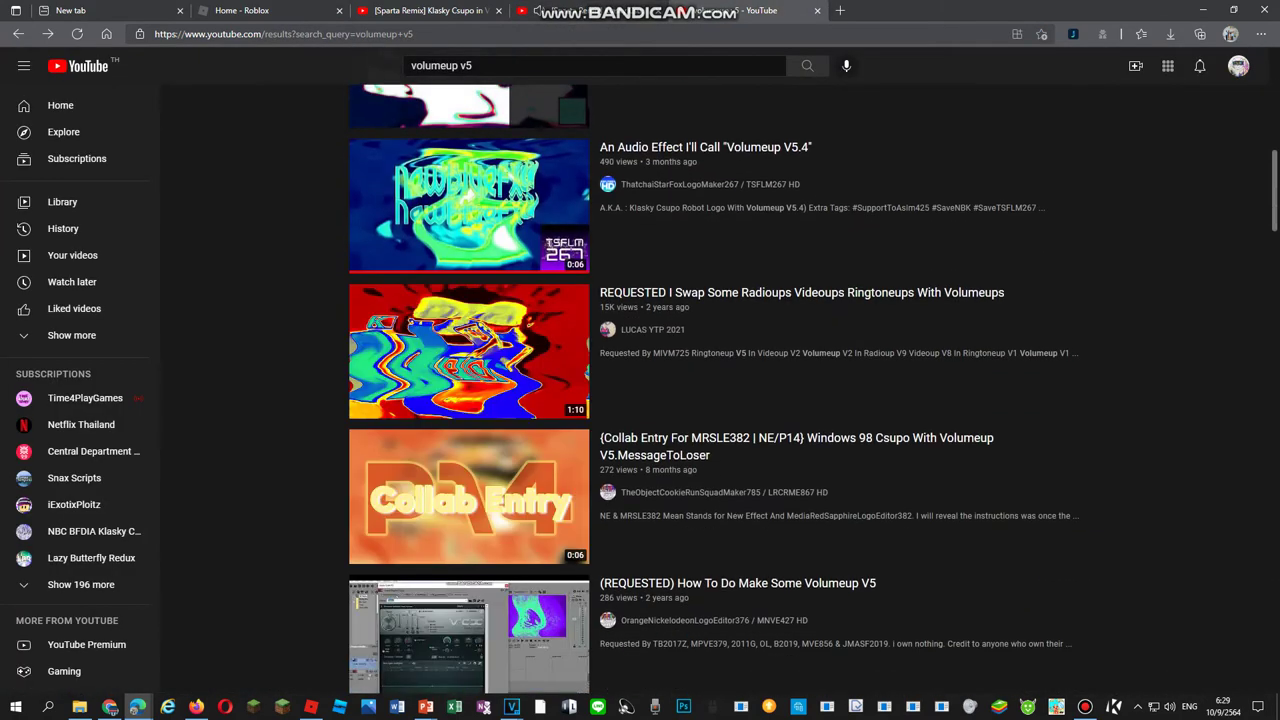
{"action": "left_click", "coordinate": [640, 250]}
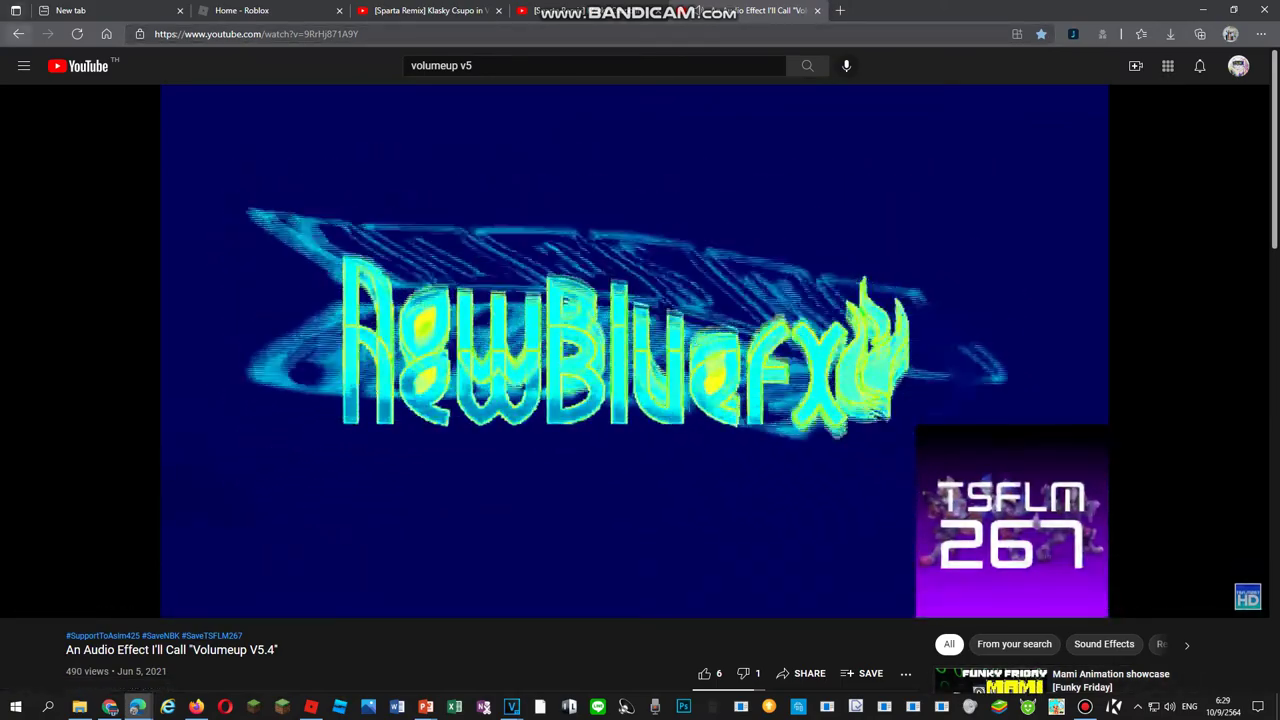
Go back to the search results, open "(REQUESTED) How To Do Make Some Volumeup V5" and pause it
{"action": "left_click", "coordinate": [18, 34]}
{"action": "scroll", "coordinate": [469, 200], "scroll_direction": "down", "scroll_amount": 6}
{"action": "left_click", "coordinate": [469, 115]}
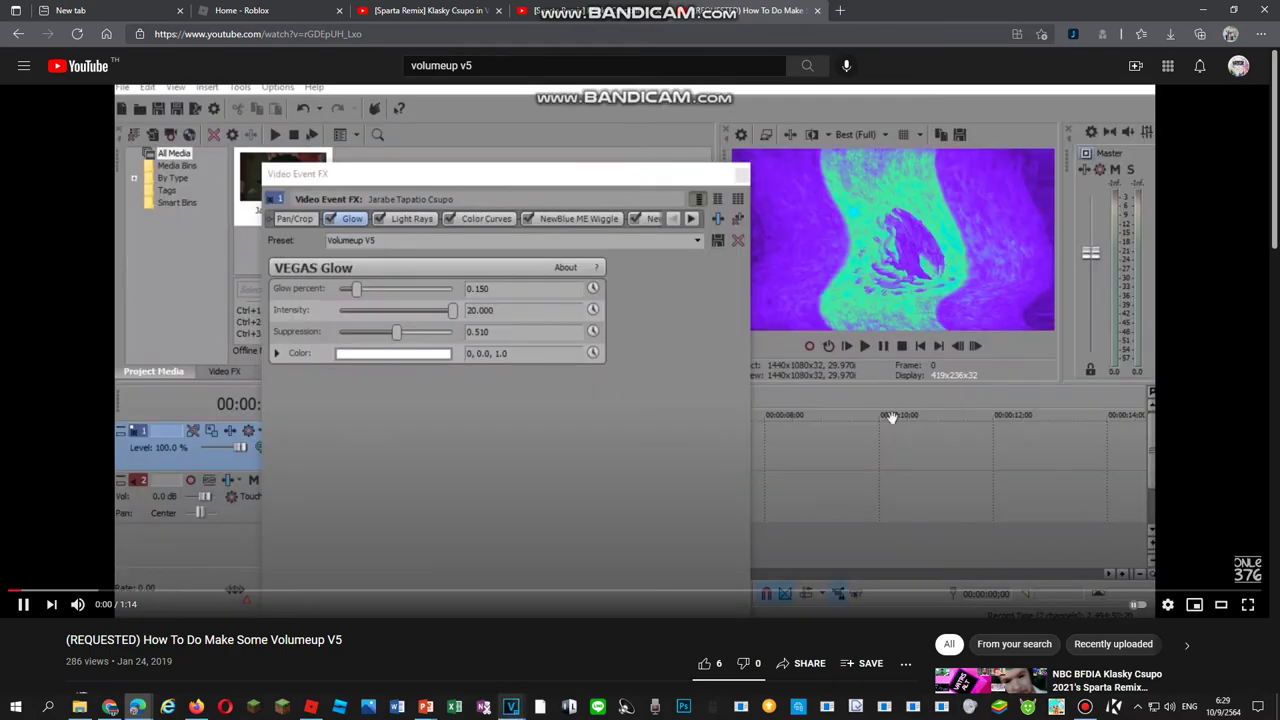
{"action": "key", "text": "space"}
Switch to VEGAS Pro and apply the Volumeup V5.4 filter package to the Klasky Csupo video clip
{"action": "left_click", "coordinate": [511, 706]}
{"action": "left_click", "coordinate": [441, 650]}
{"action": "scroll", "coordinate": [600, 400], "scroll_direction": "down", "scroll_amount": 5}
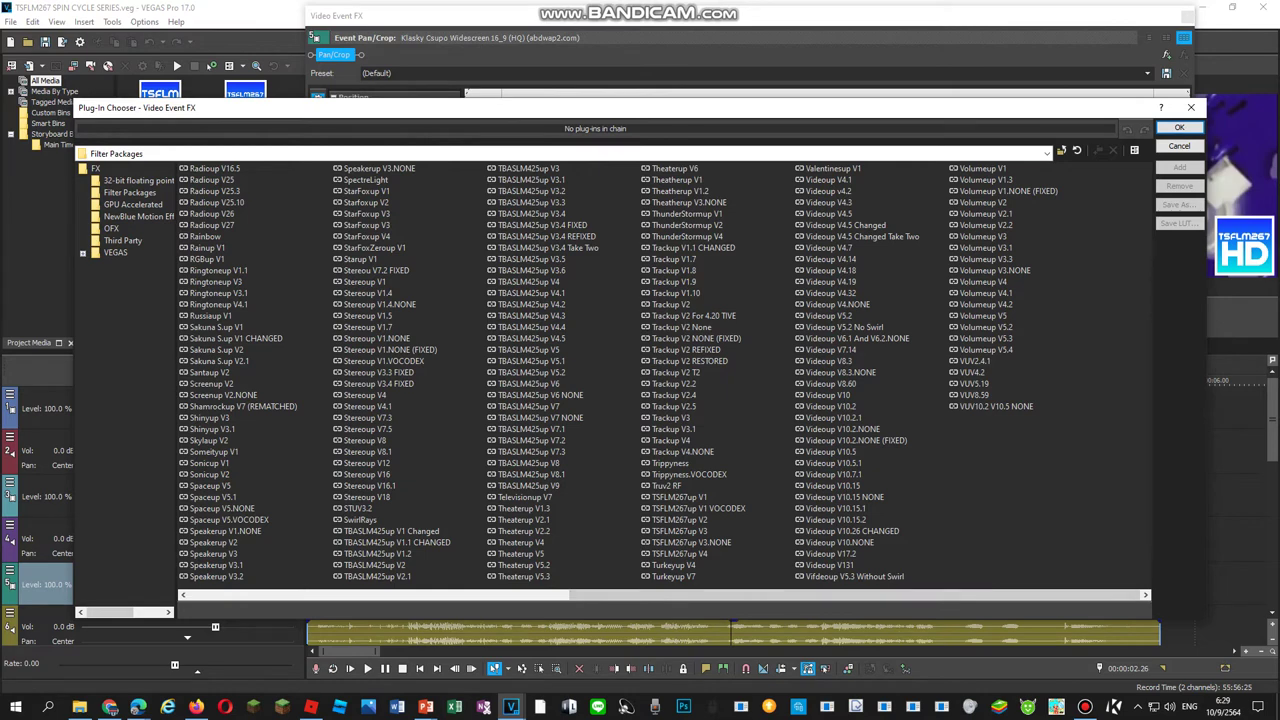
{"action": "double_click", "coordinate": [986, 350]}
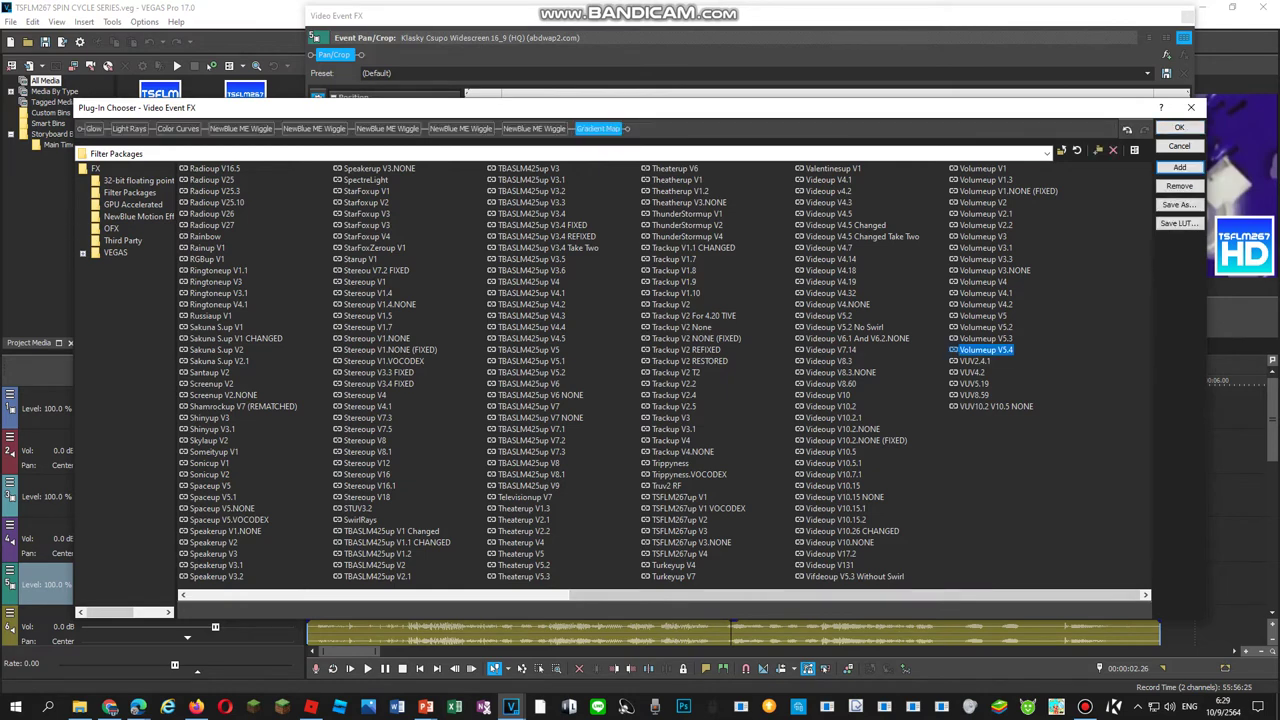
{"action": "left_click", "coordinate": [1180, 128]}
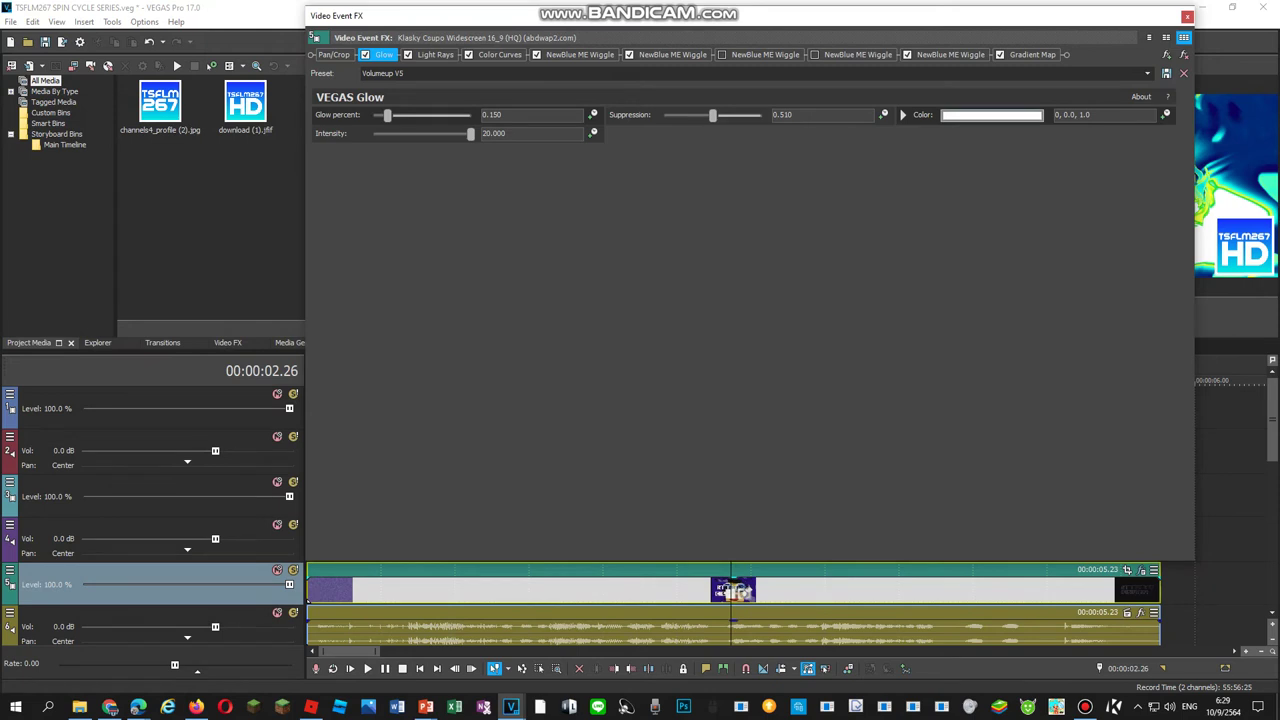
Review the Light Rays, Color Curves and NewBlue ME Wiggle effects in the clip's video effect chain
{"action": "left_click", "coordinate": [435, 55]}
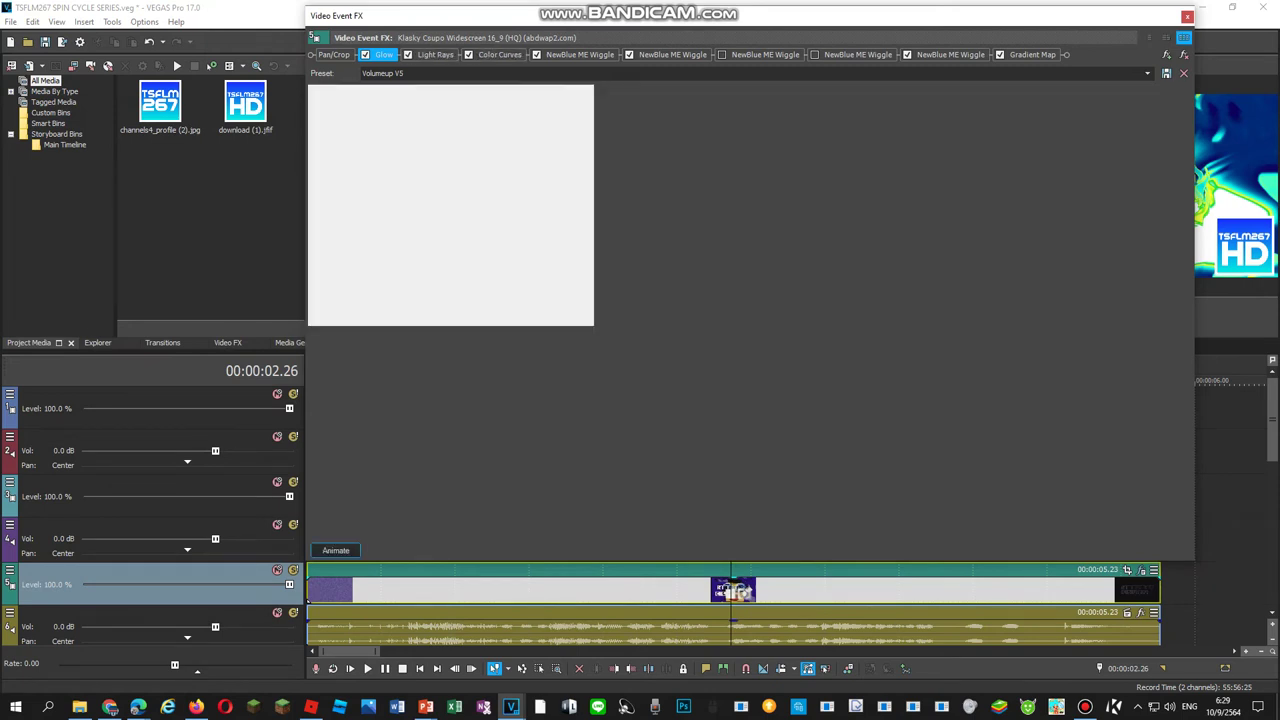
{"action": "left_click", "coordinate": [499, 55]}
{"action": "left_click", "coordinate": [580, 55]}
{"action": "left_click", "coordinate": [672, 55]}
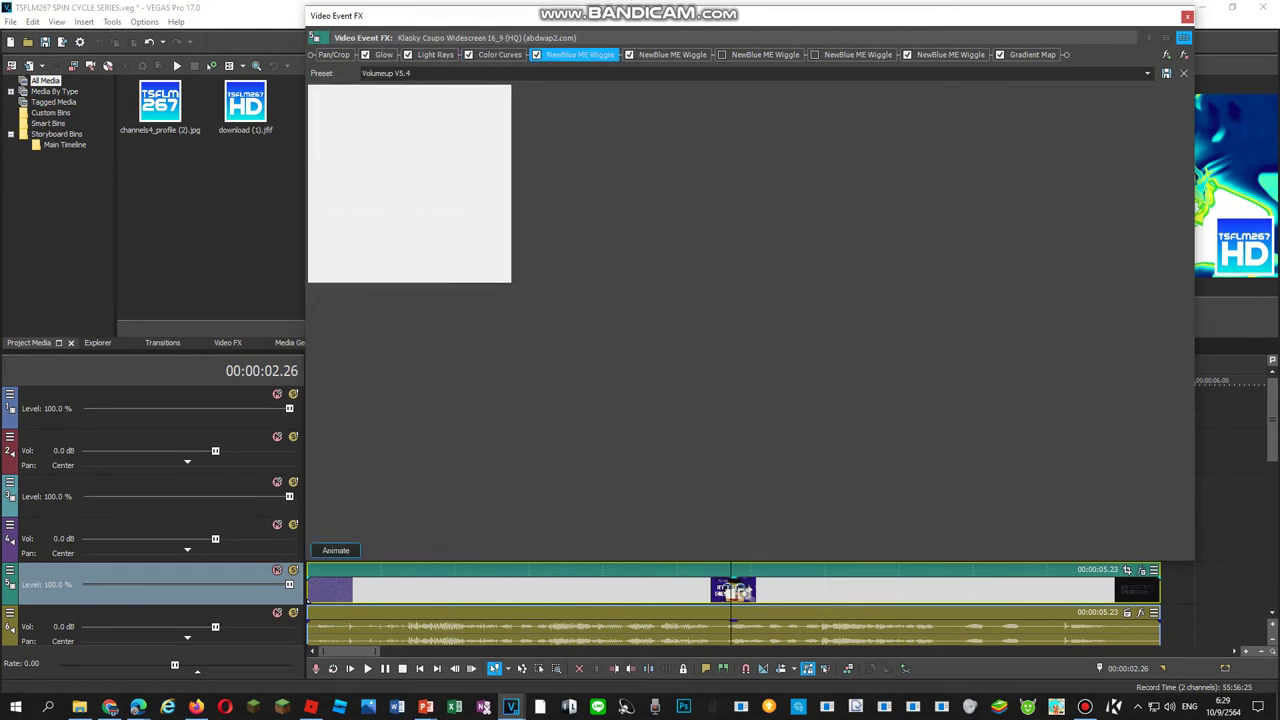
{"action": "left_click", "coordinate": [950, 55]}
Examine the colour values of each Gradient Map control point, from point 1 through 4 and then point 0
{"action": "left_click", "coordinate": [1032, 55]}
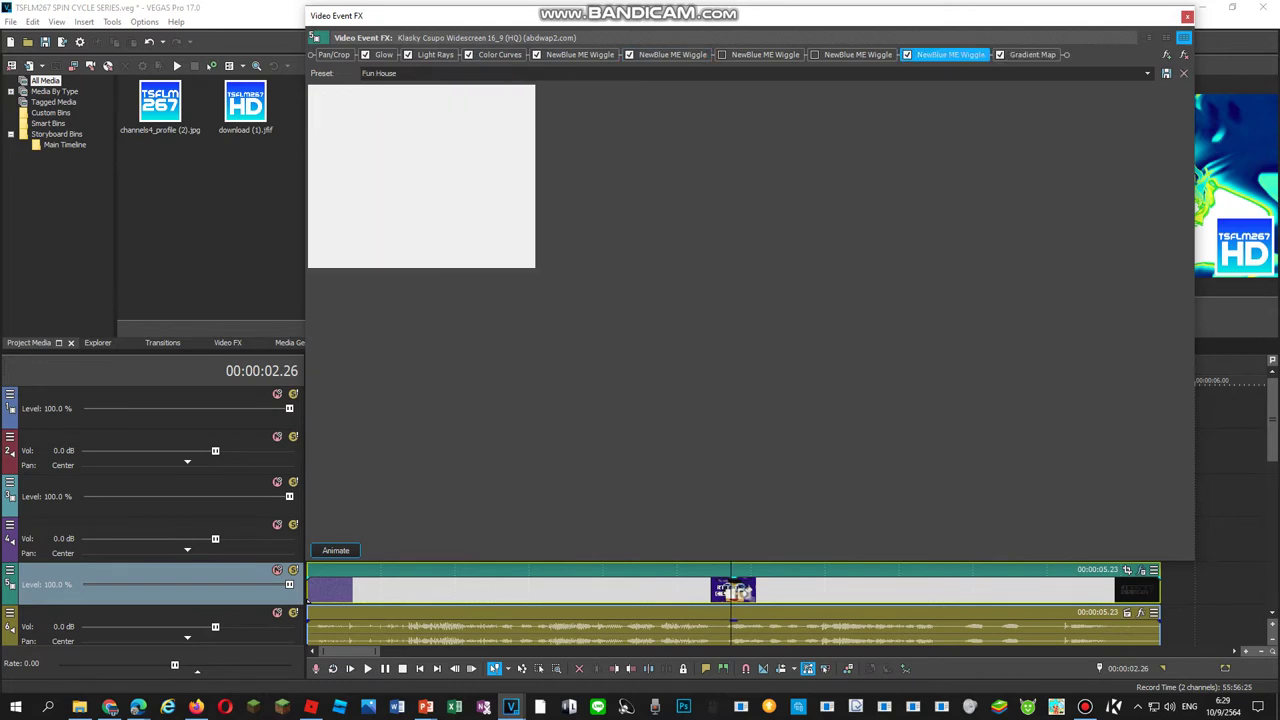
{"action": "left_click", "coordinate": [380, 118]}
{"action": "left_click", "coordinate": [428, 118]}
{"action": "left_click", "coordinate": [476, 118]}
{"action": "left_click", "coordinate": [516, 118]}
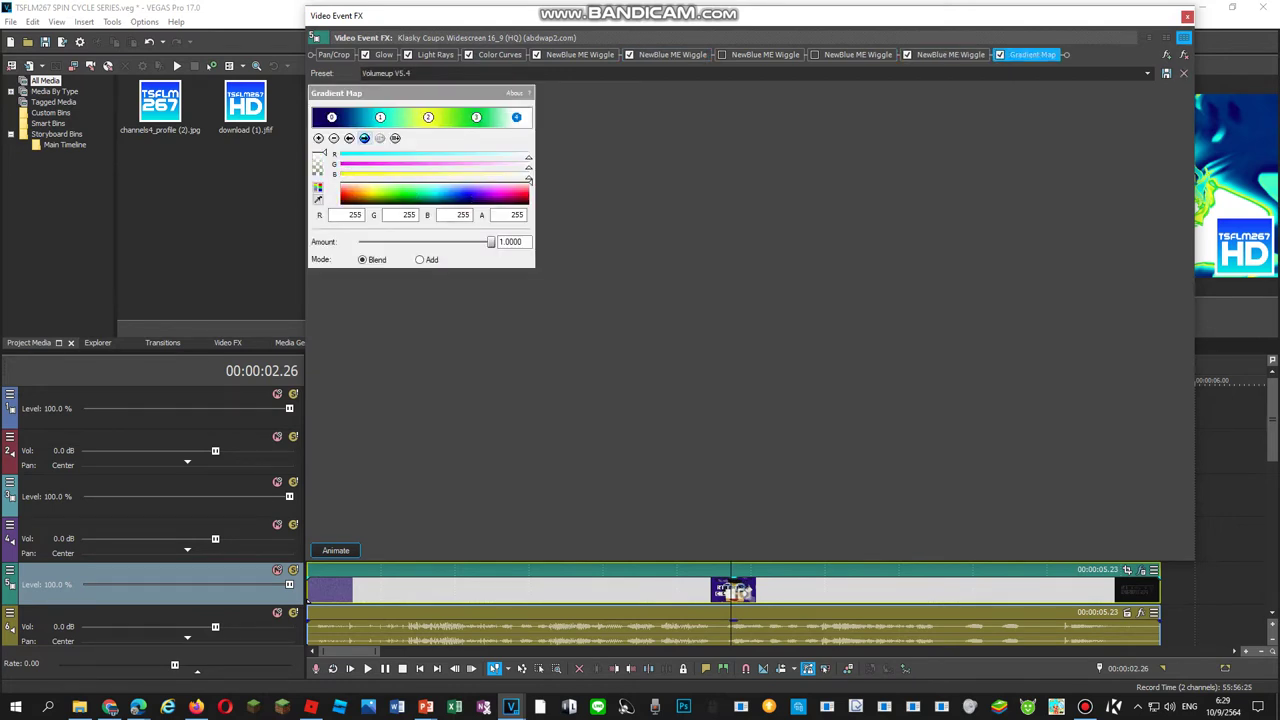
{"action": "left_click", "coordinate": [332, 117]}
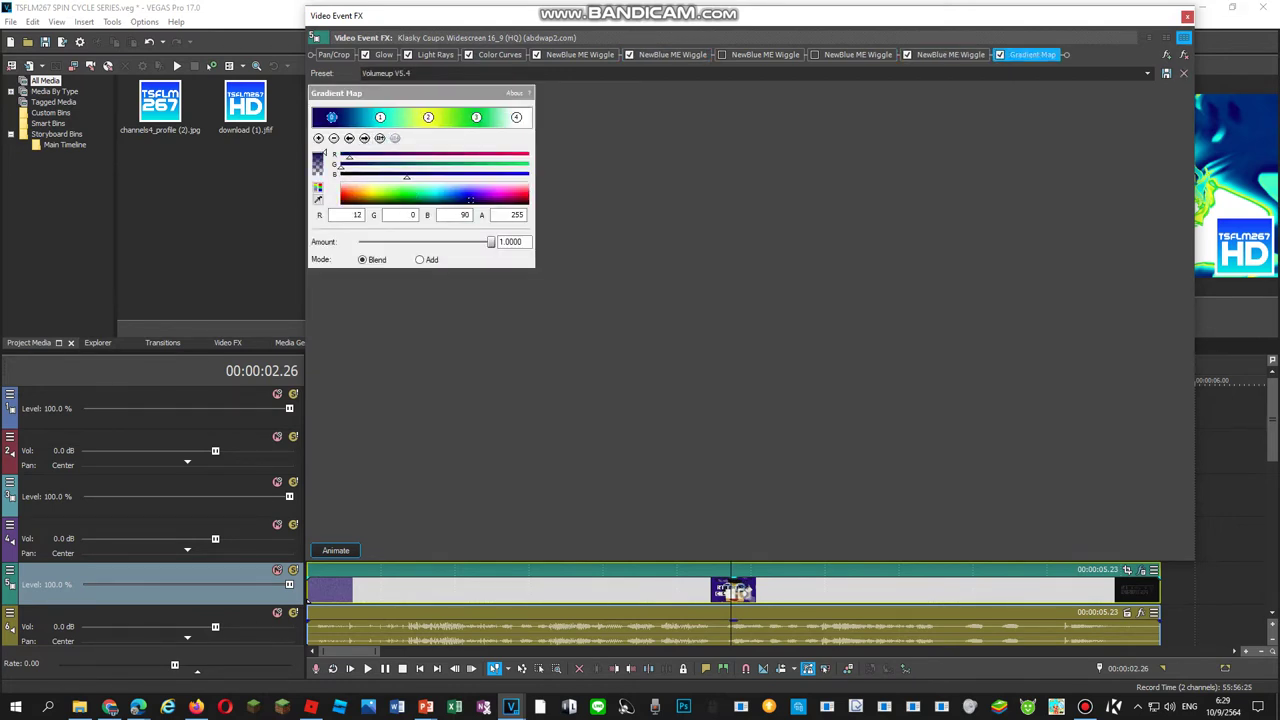
Close the video effects and open the plug-in chooser for the Klasky Csupo audio clip, listing all audio plug-ins
{"action": "left_click", "coordinate": [1187, 16]}
{"action": "double_click", "coordinate": [810, 497]}
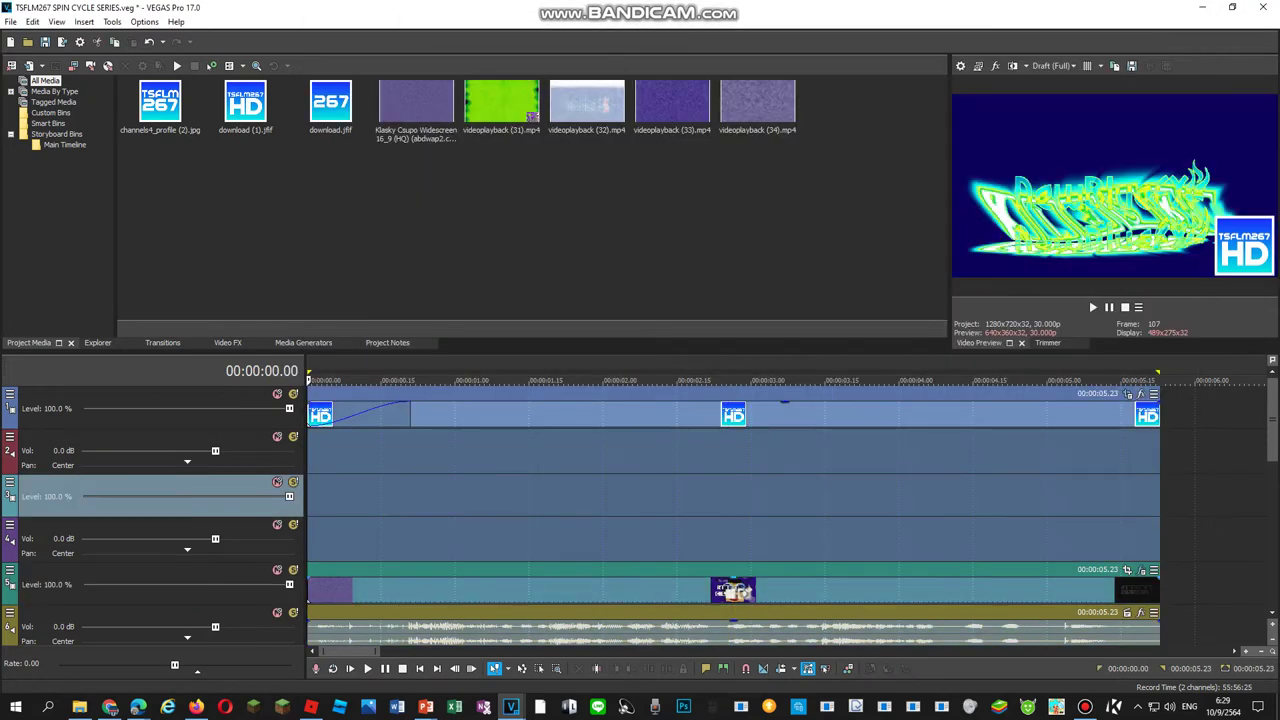
{"action": "right_click", "coordinate": [810, 625]}
{"action": "left_click", "coordinate": [853, 157]}
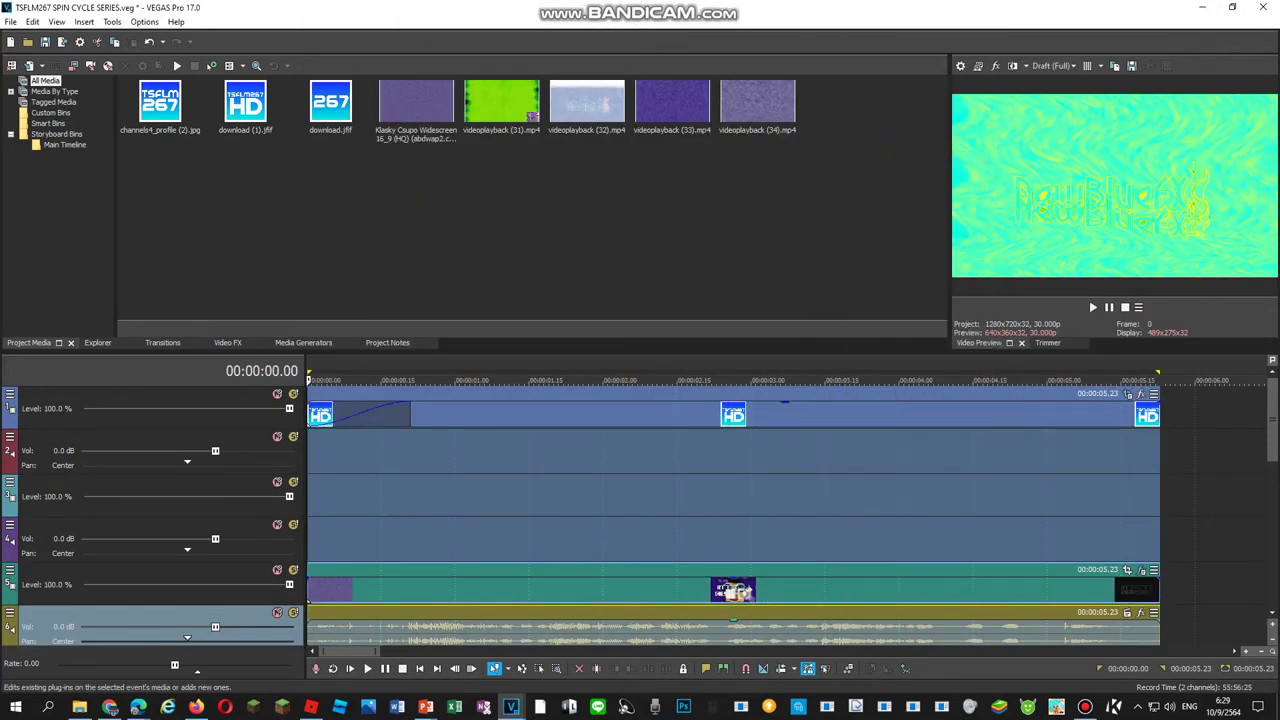
{"action": "mouse_move", "coordinate": [425, 707]}
{"action": "mouse_move", "coordinate": [1215, 655]}
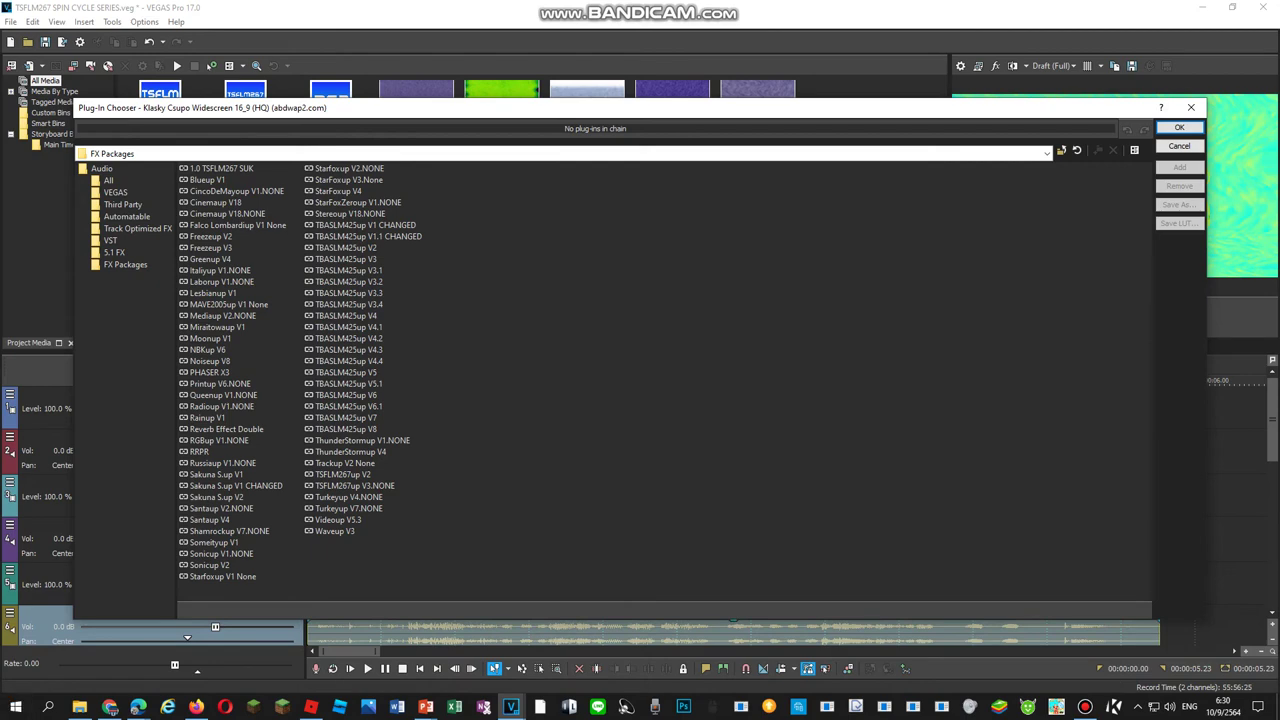
{"action": "left_click", "coordinate": [108, 181]}
Switch to the paused Volumeup V5 tutorial in Edge and skip to 0:49 to view its audio effect chain
{"action": "left_click", "coordinate": [138, 706]}
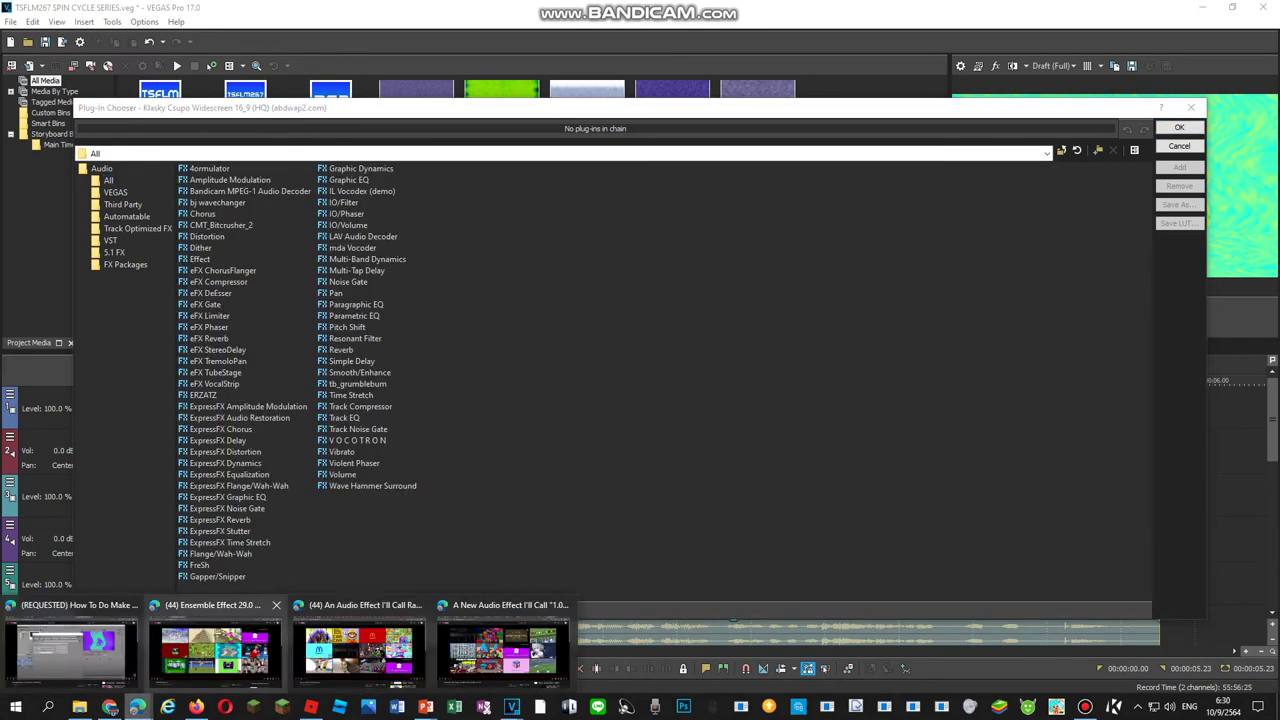
{"action": "left_click", "coordinate": [85, 652]}
{"action": "left_click", "coordinate": [700, 590]}
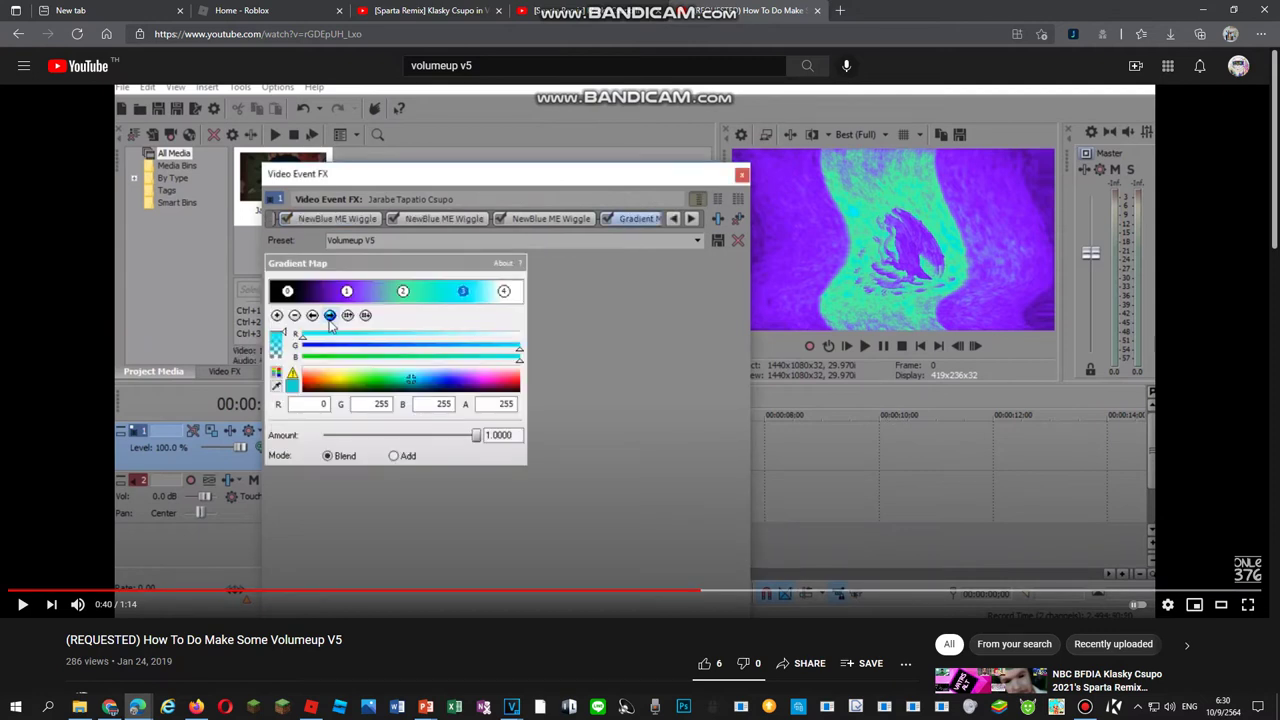
{"action": "left_click", "coordinate": [844, 591]}
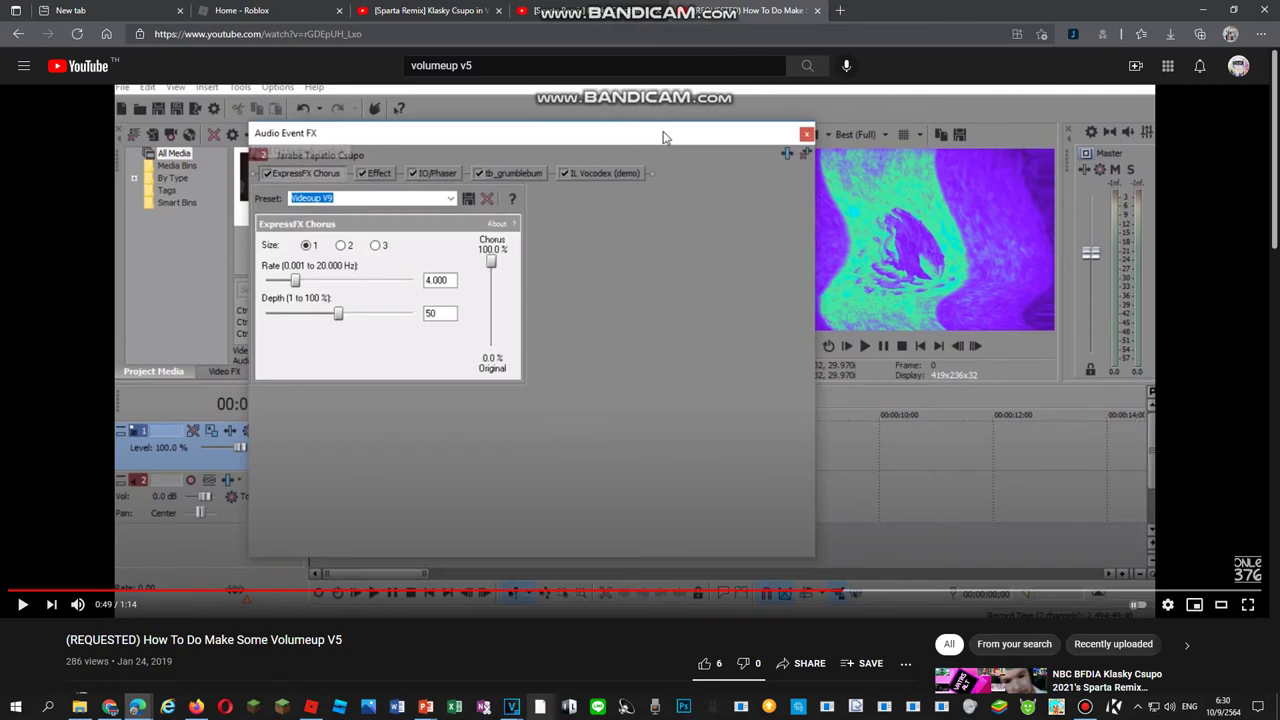
Switch back to the spin cycle project in VEGAS Pro and add ExpressFX Chorus and Effect to the audio plug-in chain
{"action": "mouse_move", "coordinate": [512, 706]}
{"action": "left_click", "coordinate": [585, 652]}
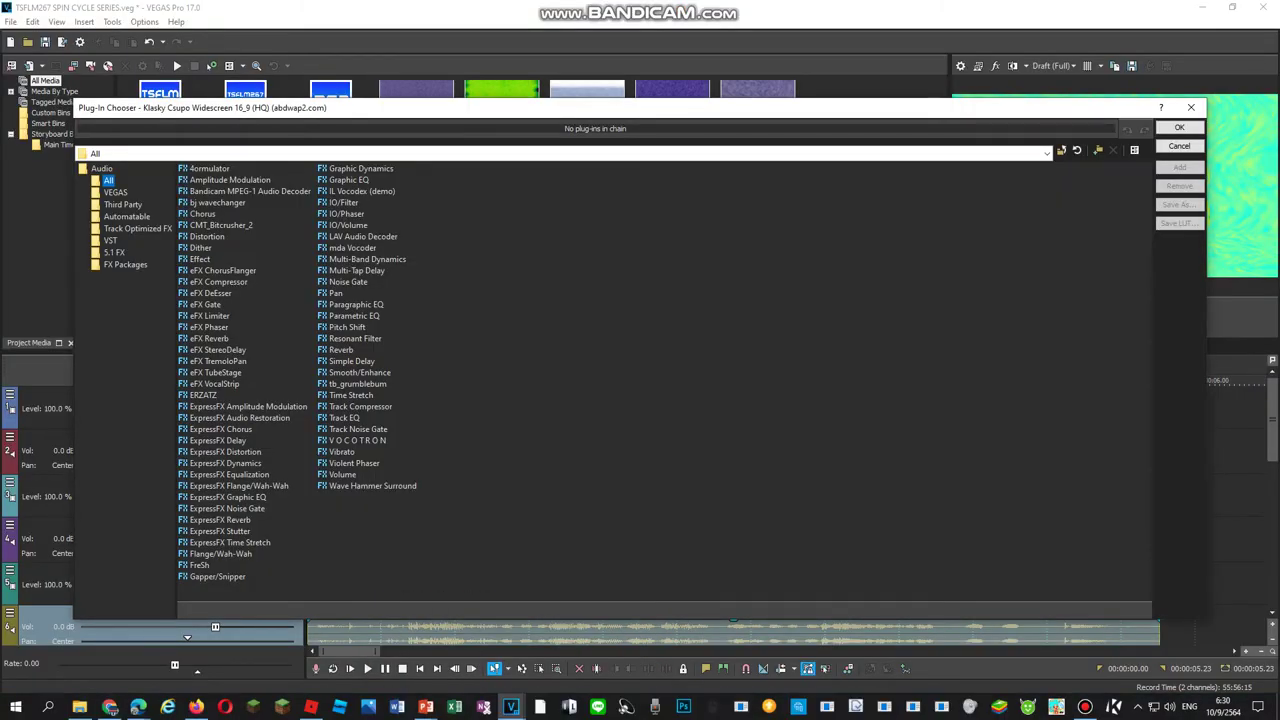
{"action": "mouse_move", "coordinate": [138, 706]}
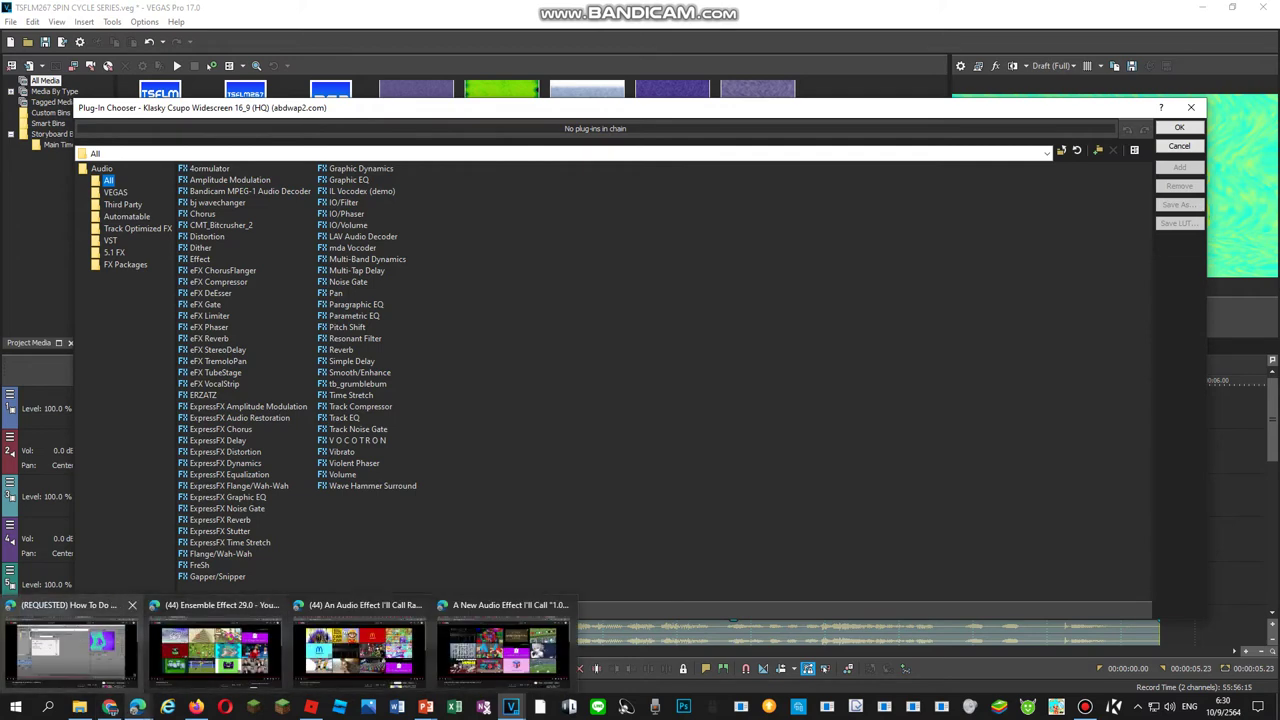
{"action": "left_click", "coordinate": [70, 648]}
{"action": "key", "text": "alt+Tab"}
{"action": "double_click", "coordinate": [220, 429]}
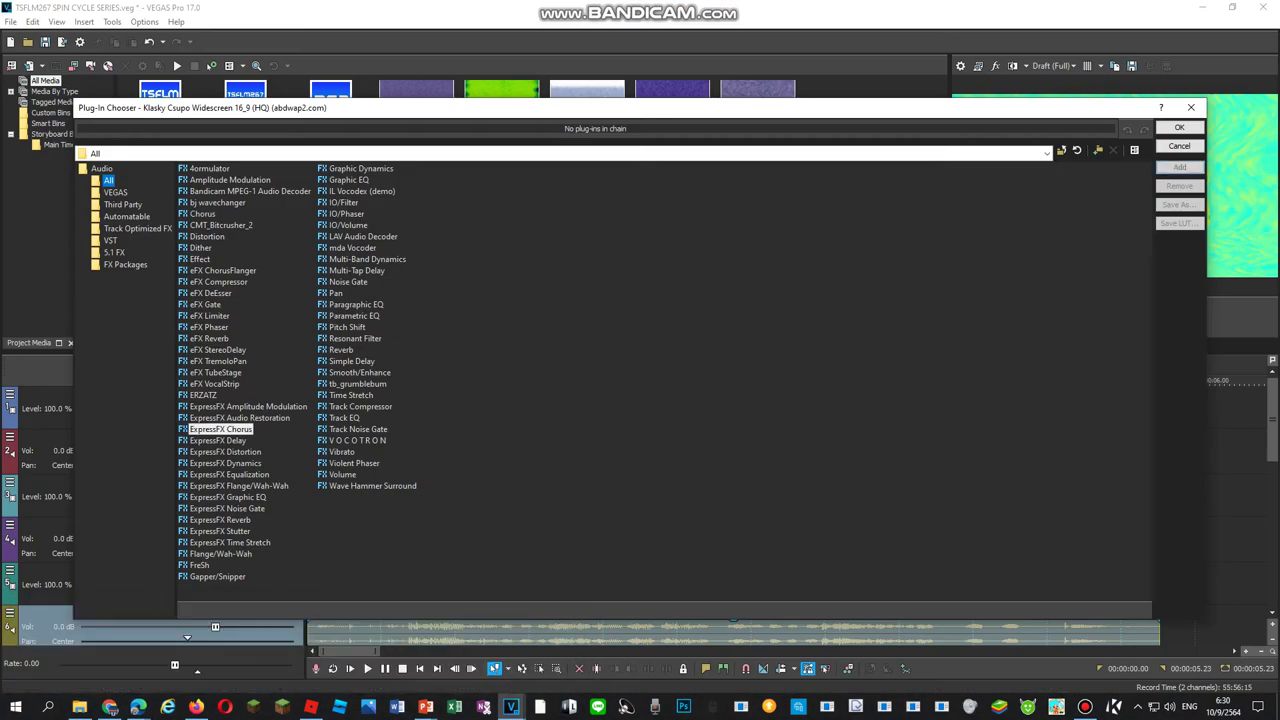
{"action": "double_click", "coordinate": [200, 259]}
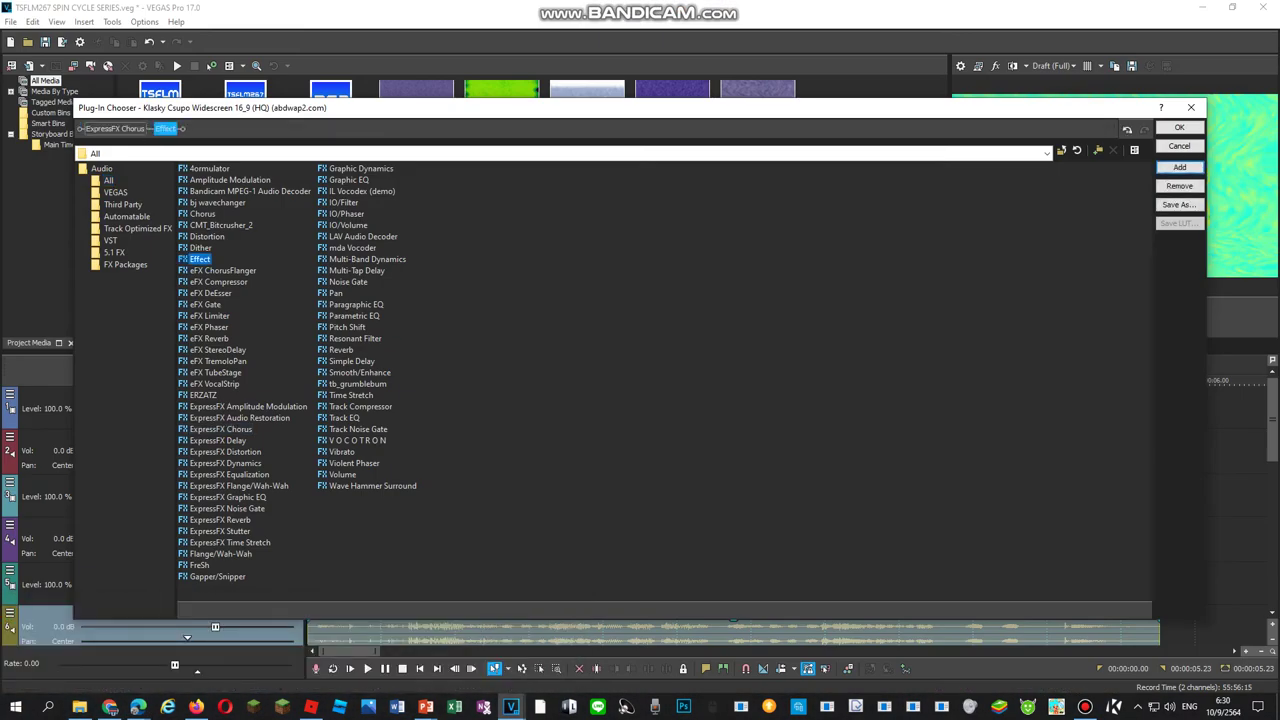
Add IO/Phaser, tb_grumblebum and IL Vocodex (demo) to the end of the audio chain and accept the chain
{"action": "mouse_move", "coordinate": [138, 706]}
{"action": "left_click", "coordinate": [70, 648]}
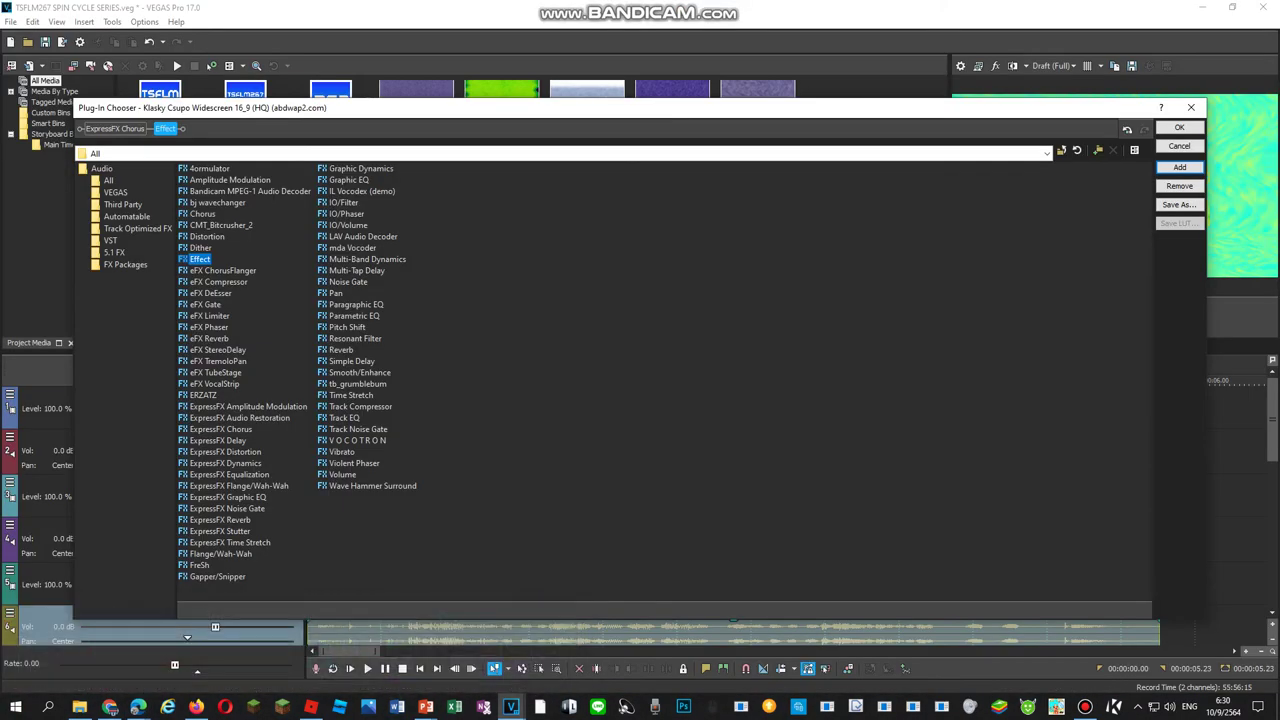
{"action": "left_click", "coordinate": [346, 214]}
{"action": "double_click", "coordinate": [346, 214]}
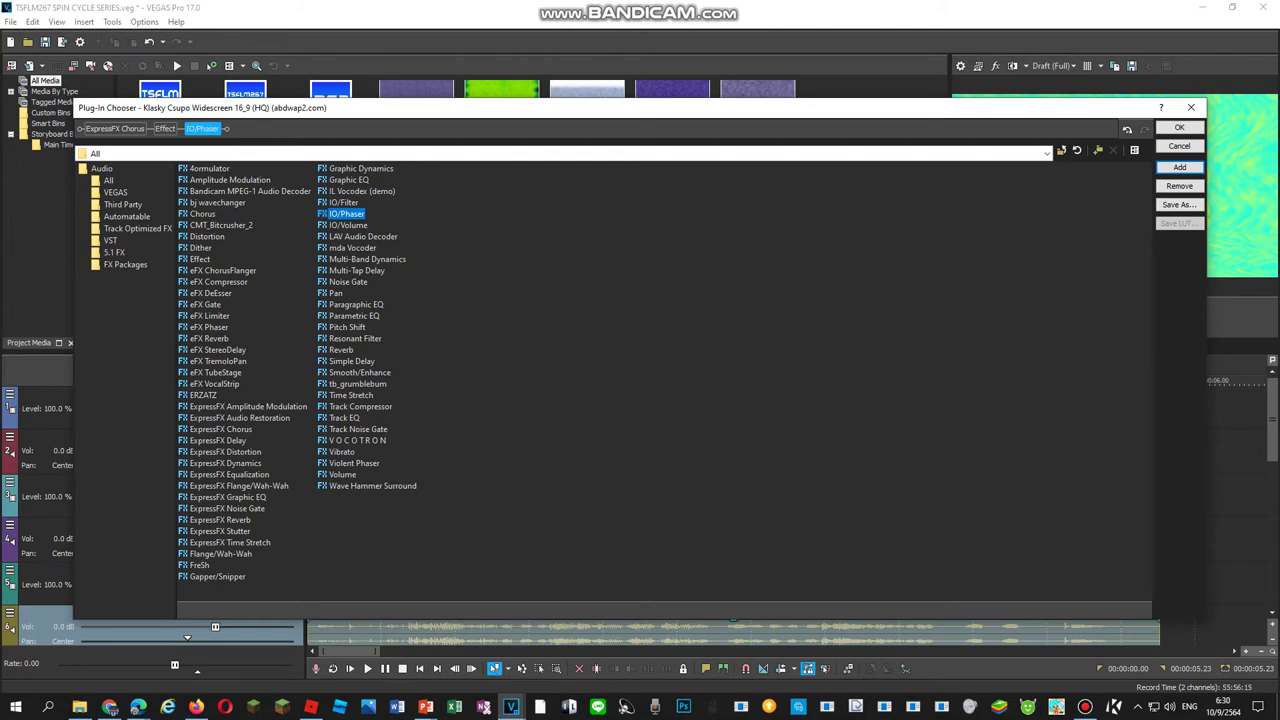
{"action": "double_click", "coordinate": [357, 384]}
{"action": "left_click", "coordinate": [361, 191]}
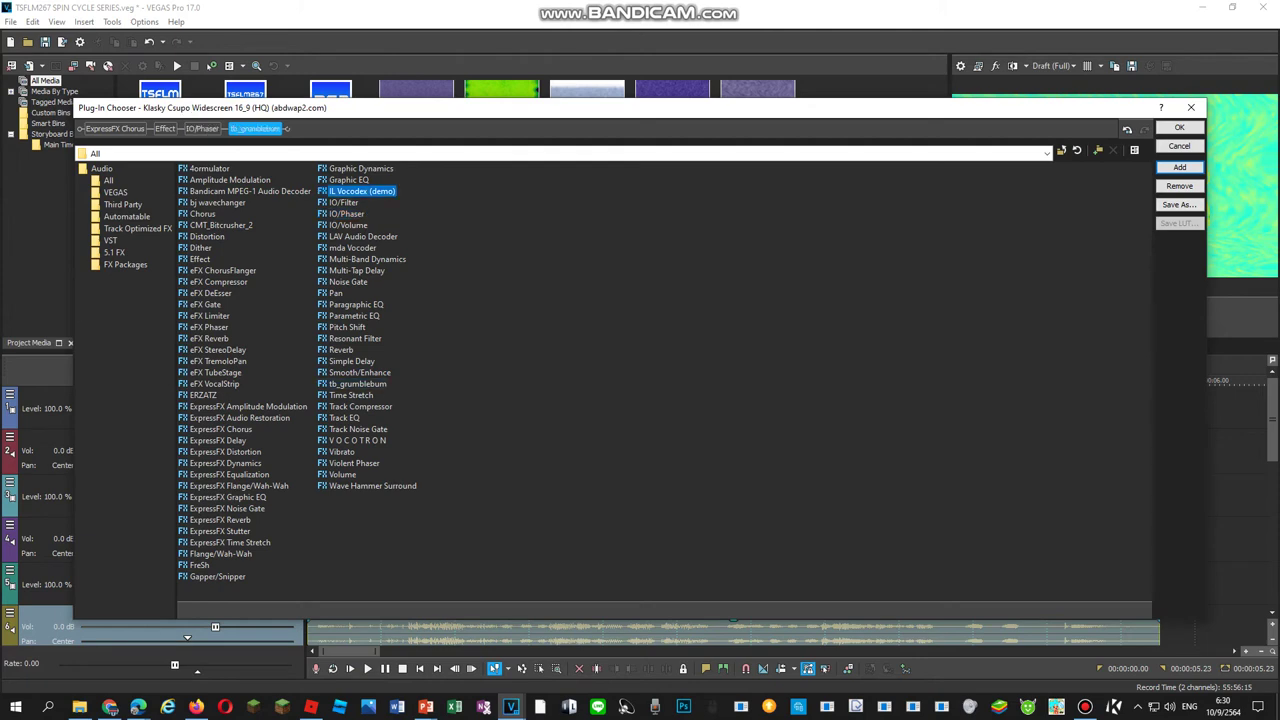
{"action": "left_click", "coordinate": [115, 129]}
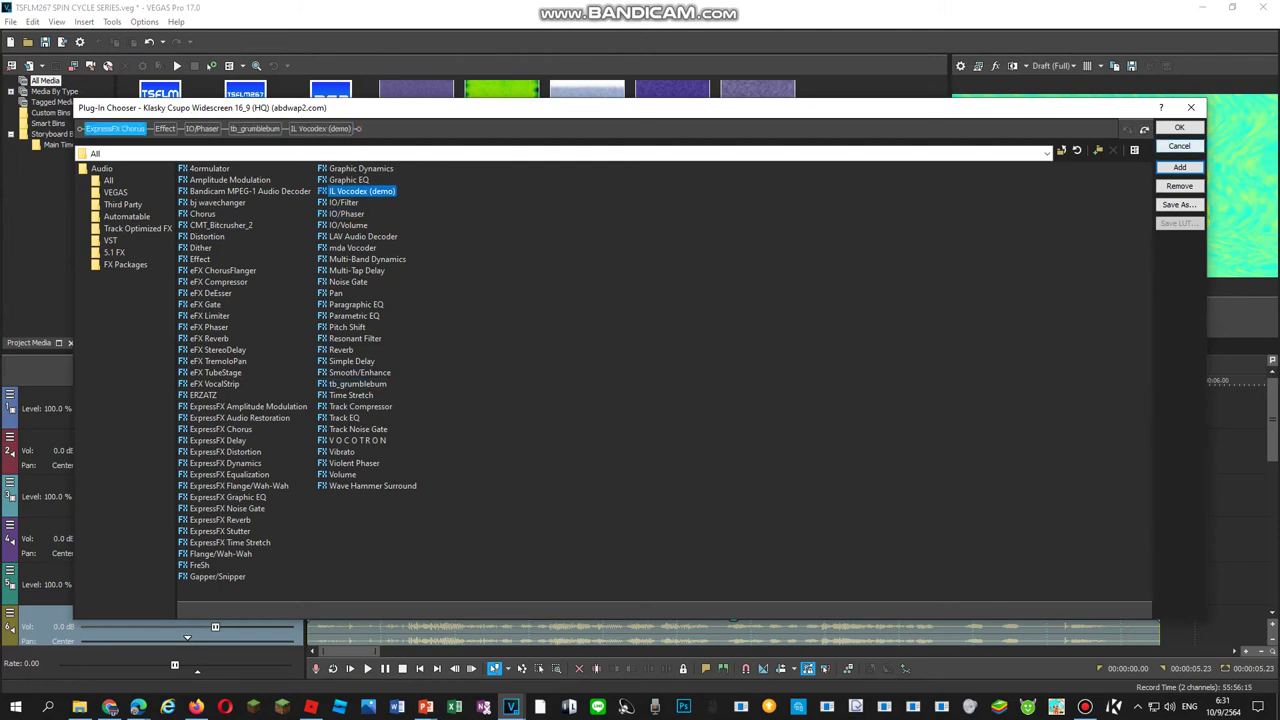
{"action": "left_click", "coordinate": [1180, 146]}
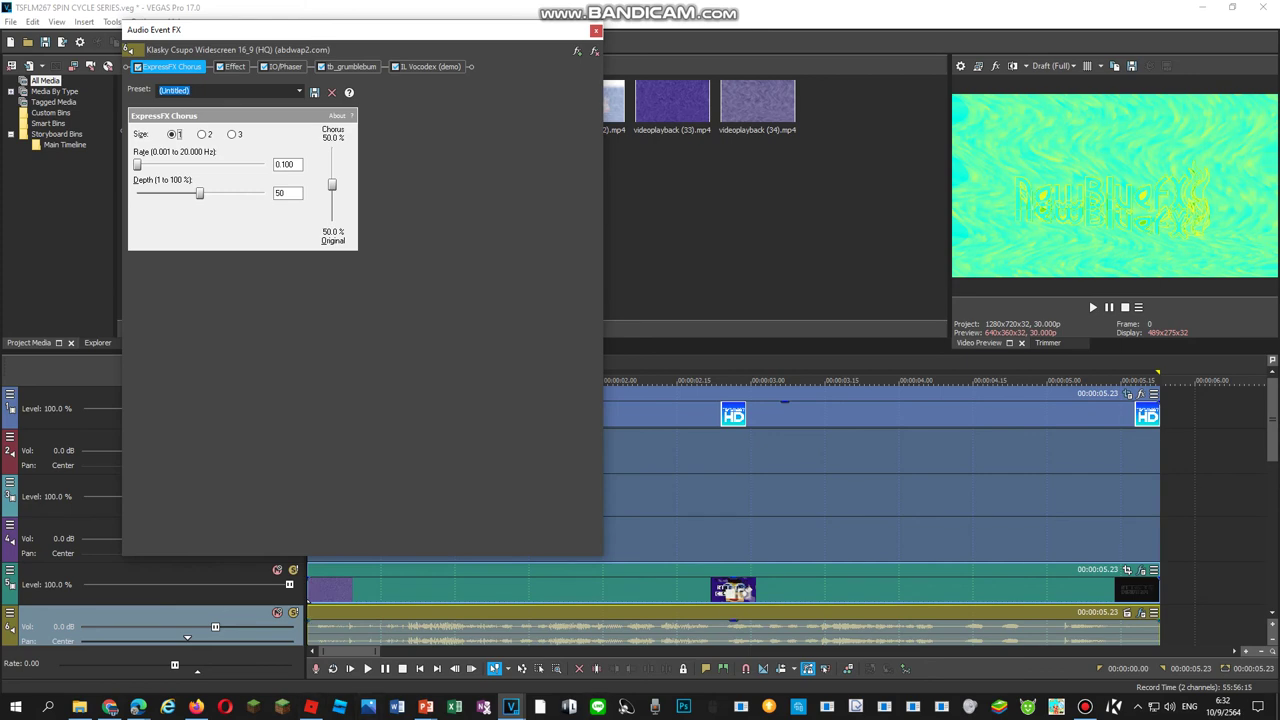
Check the chorus settings in the Edge tutorial and apply the Videoup V9 preset to ExpressFX Chorus in VEGAS Pro
{"action": "mouse_move", "coordinate": [138, 707]}
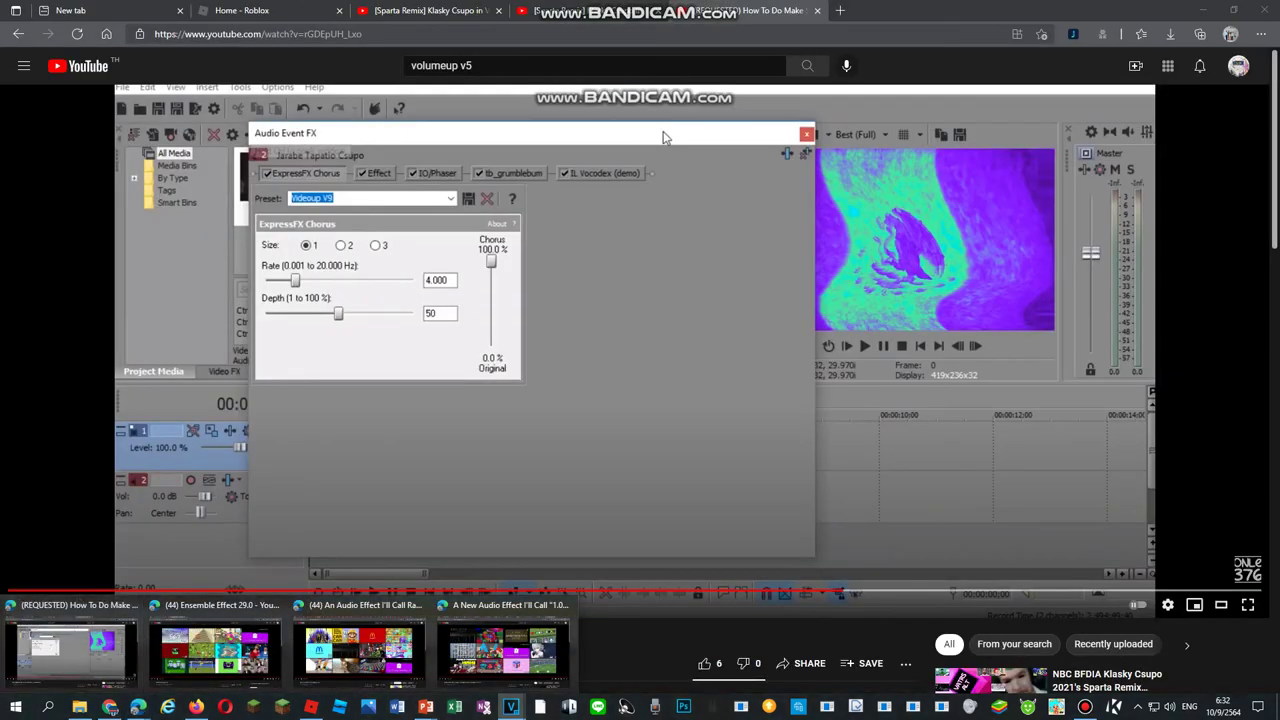
{"action": "key", "text": "alt+Tab"}
{"action": "left_click", "coordinate": [298, 91]}
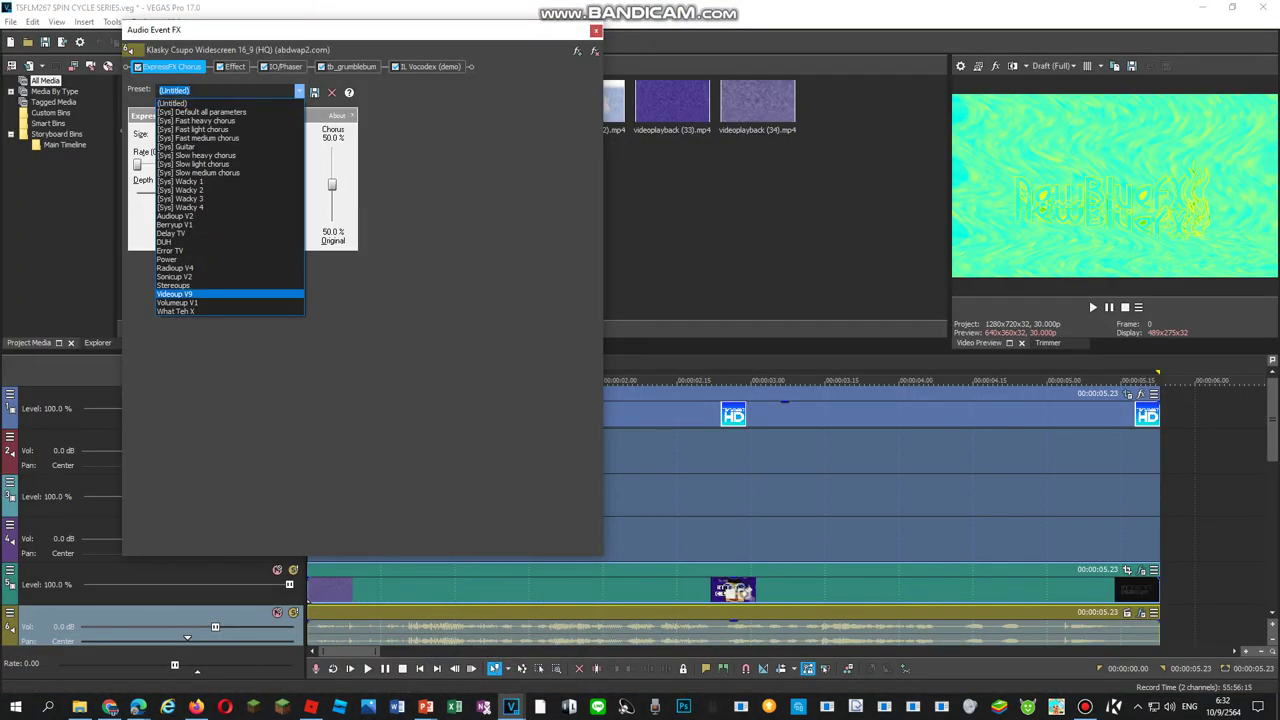
{"action": "left_click", "coordinate": [175, 294]}
Check the Orange Vocoder settings at 0:52 of the Edge tutorial and apply the RING MOD VOCODER preset to Effect in VEGAS Pro
{"action": "left_click", "coordinate": [235, 66]}
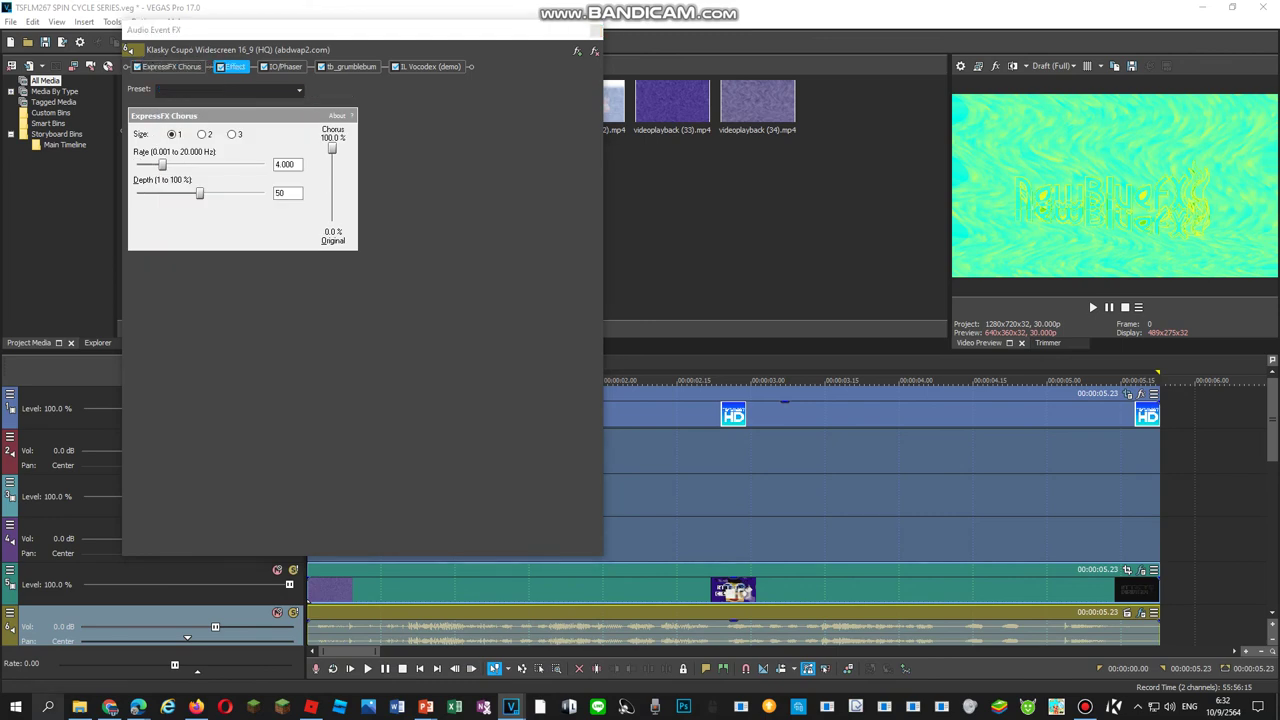
{"action": "mouse_move", "coordinate": [110, 707]}
{"action": "left_click", "coordinate": [70, 650]}
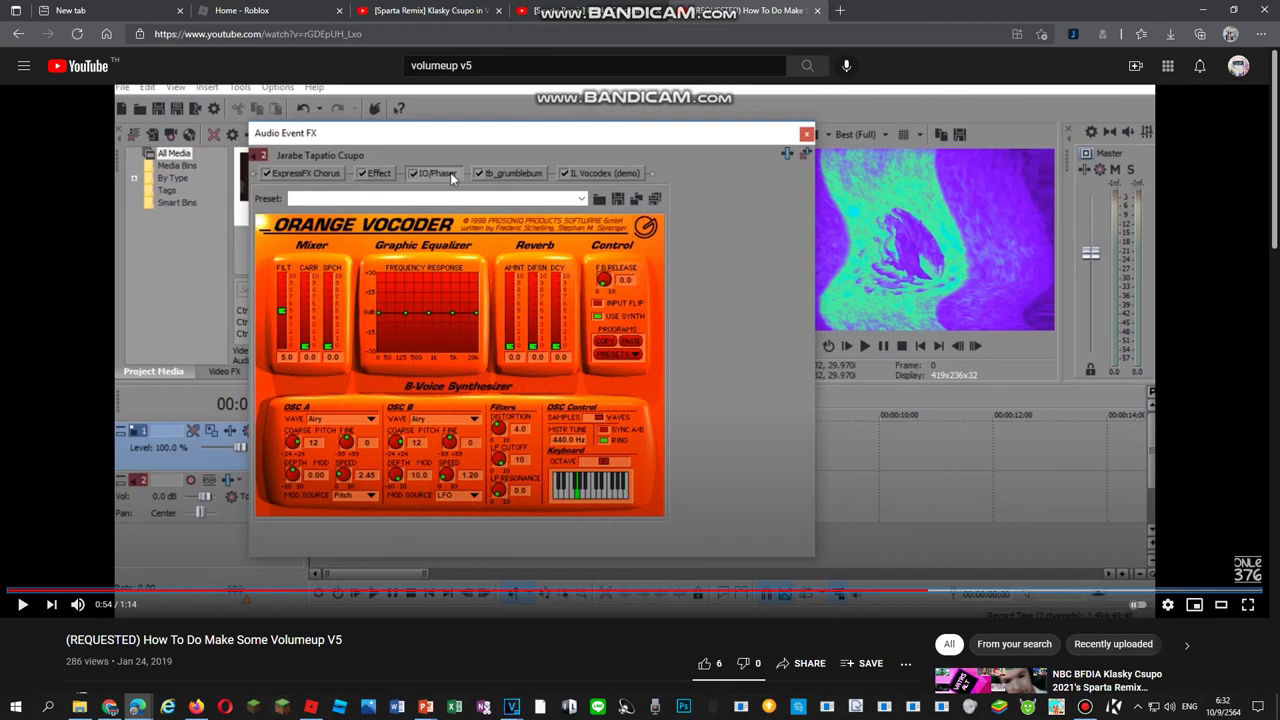
{"action": "left_click", "coordinate": [899, 590]}
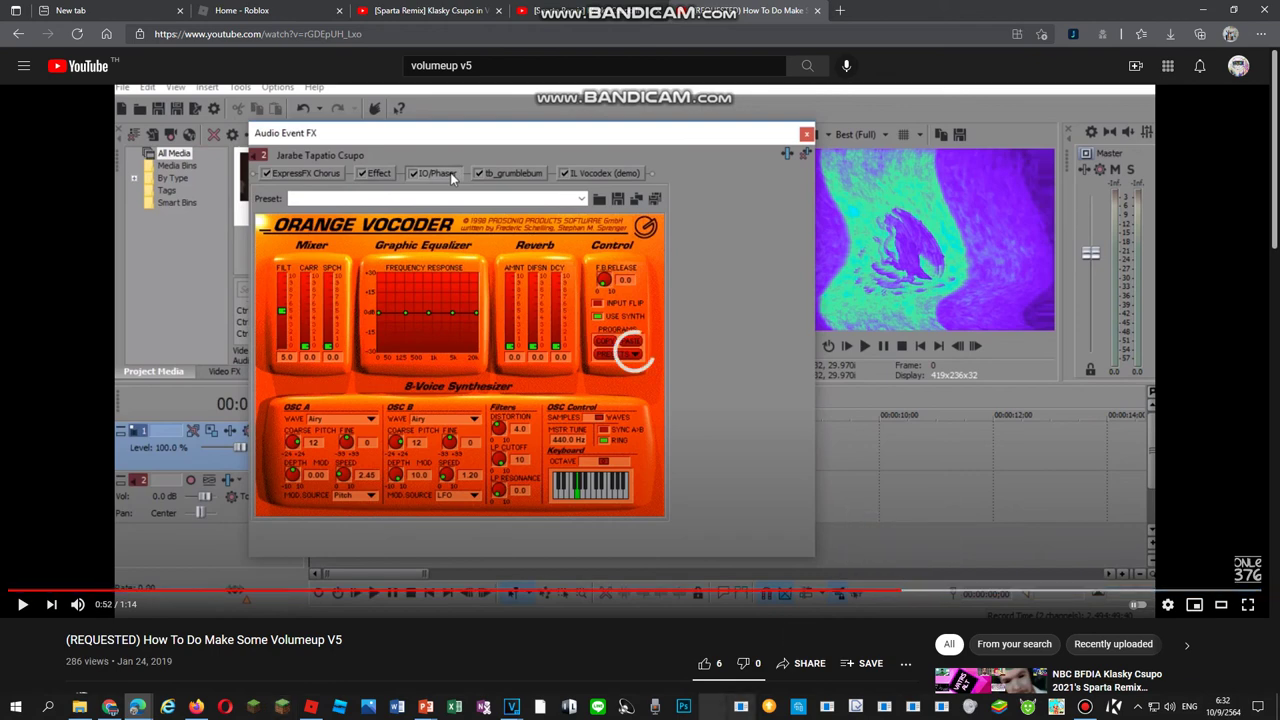
{"action": "mouse_move", "coordinate": [511, 706]}
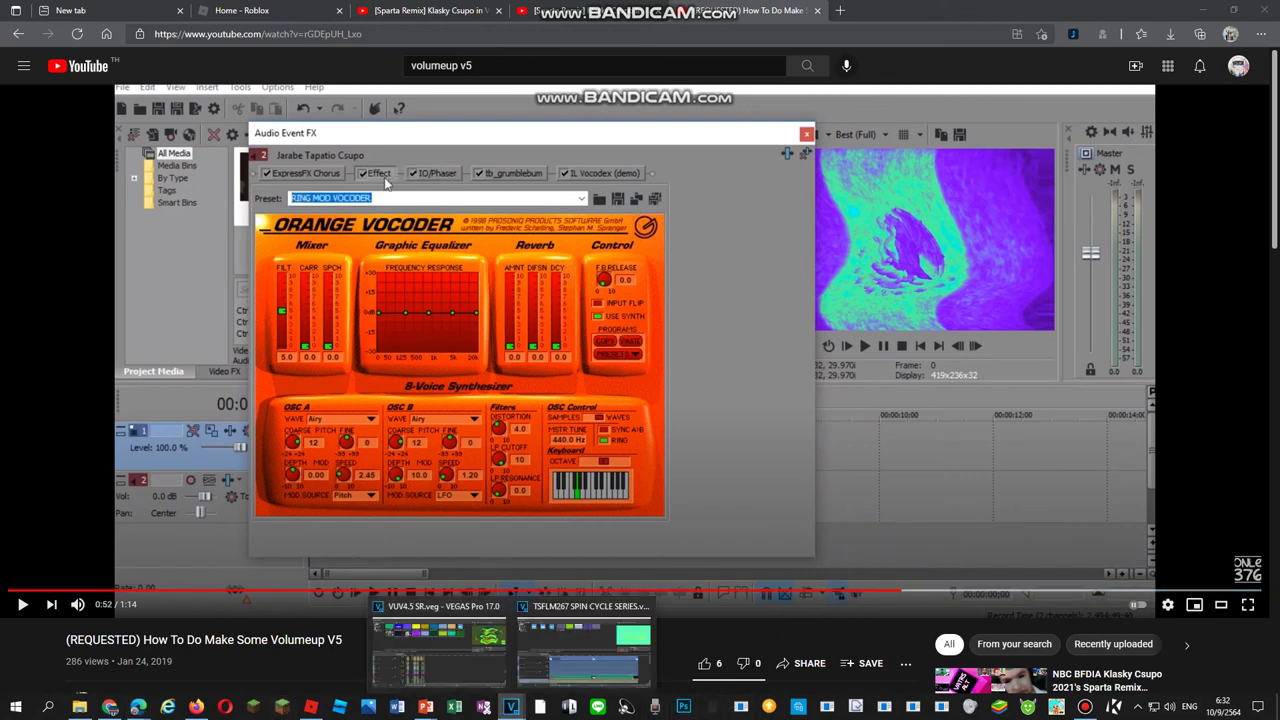
{"action": "left_click", "coordinate": [585, 645]}
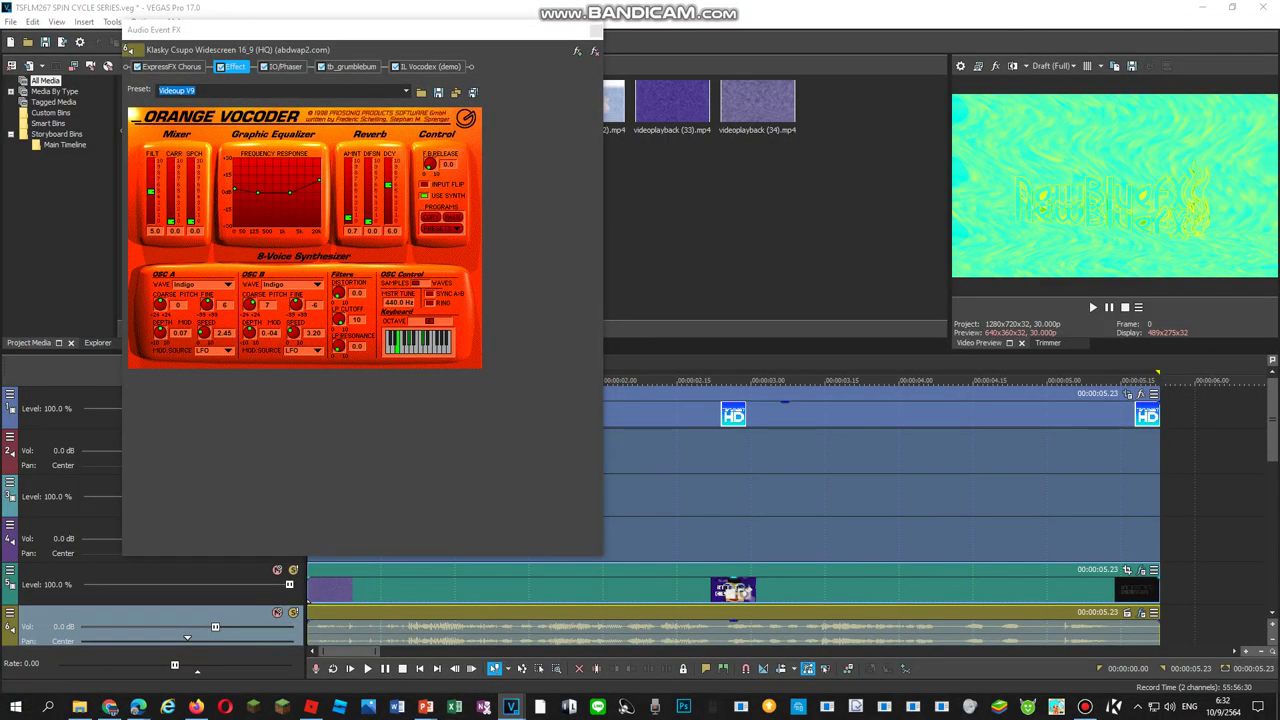
{"action": "left_click", "coordinate": [406, 91]}
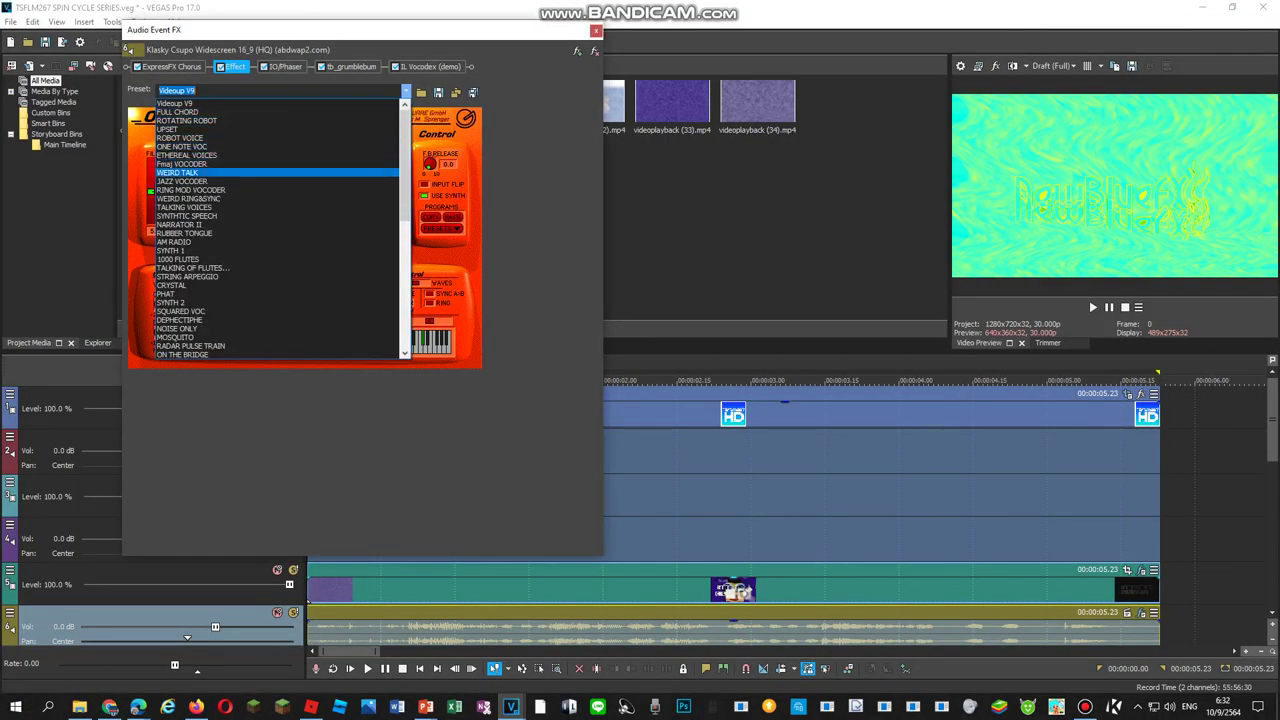
{"action": "left_click", "coordinate": [200, 190]}
Replay the Edge tutorial up to its IO/Phaser settings and apply the 16 Segments preset to IO/Phaser in VEGAS Pro
{"action": "left_click", "coordinate": [285, 67]}
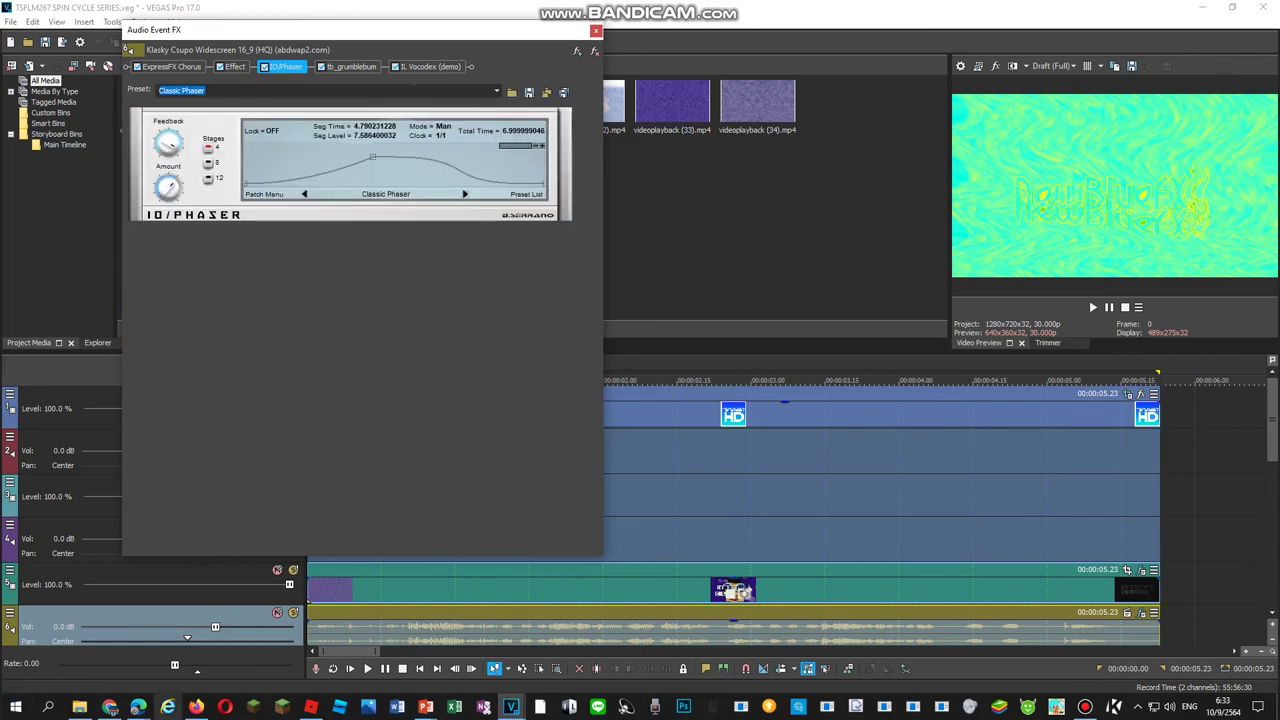
{"action": "mouse_move", "coordinate": [137, 707]}
{"action": "left_click", "coordinate": [86, 655]}
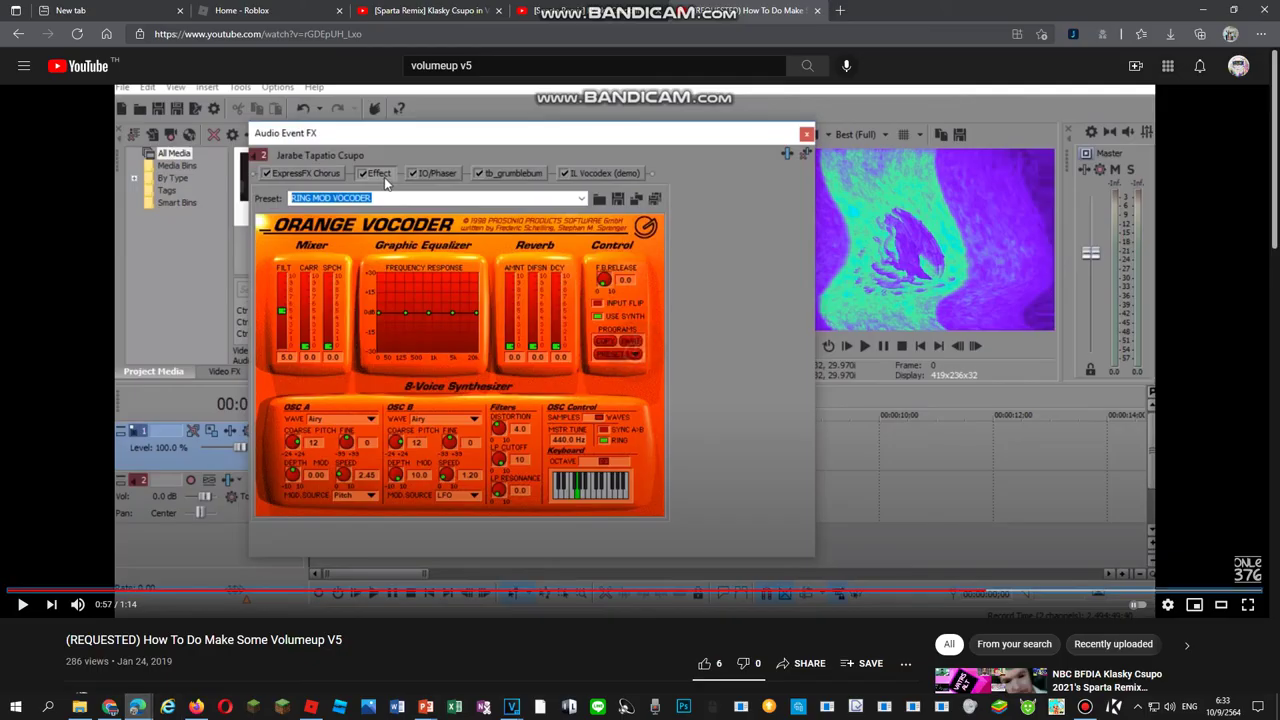
{"action": "key", "text": "Left"}
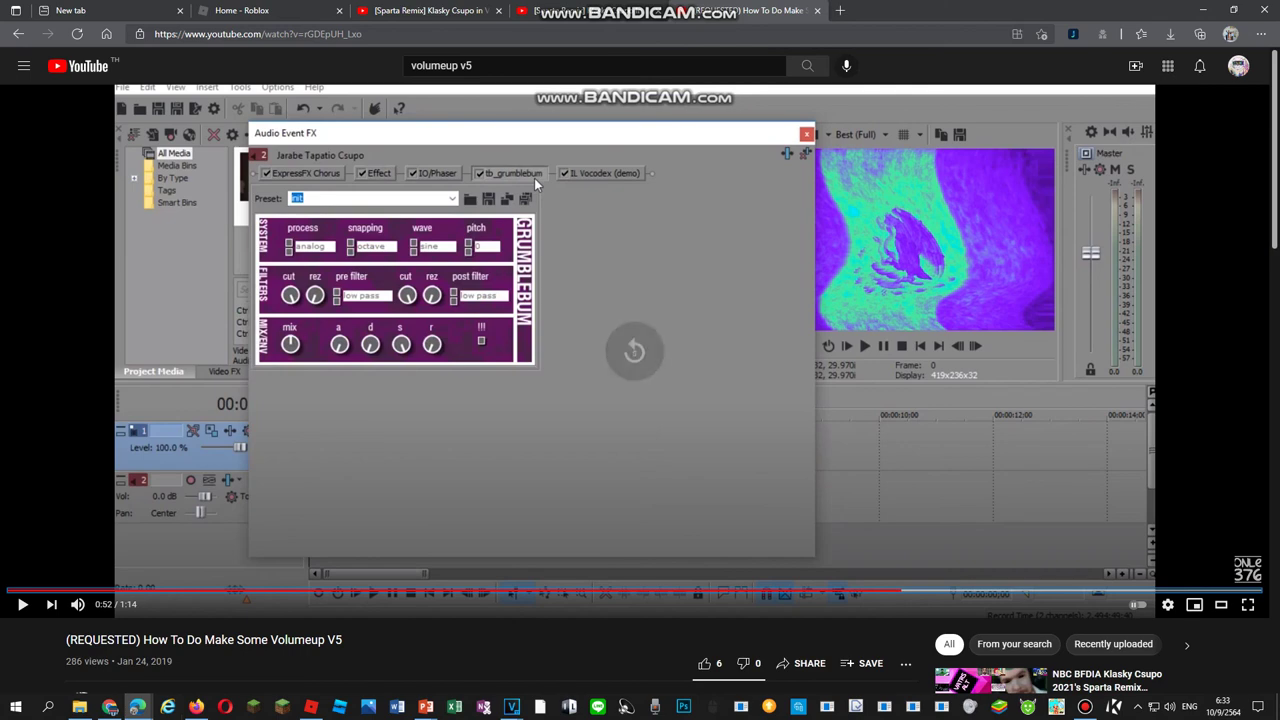
{"action": "key", "text": "space"}
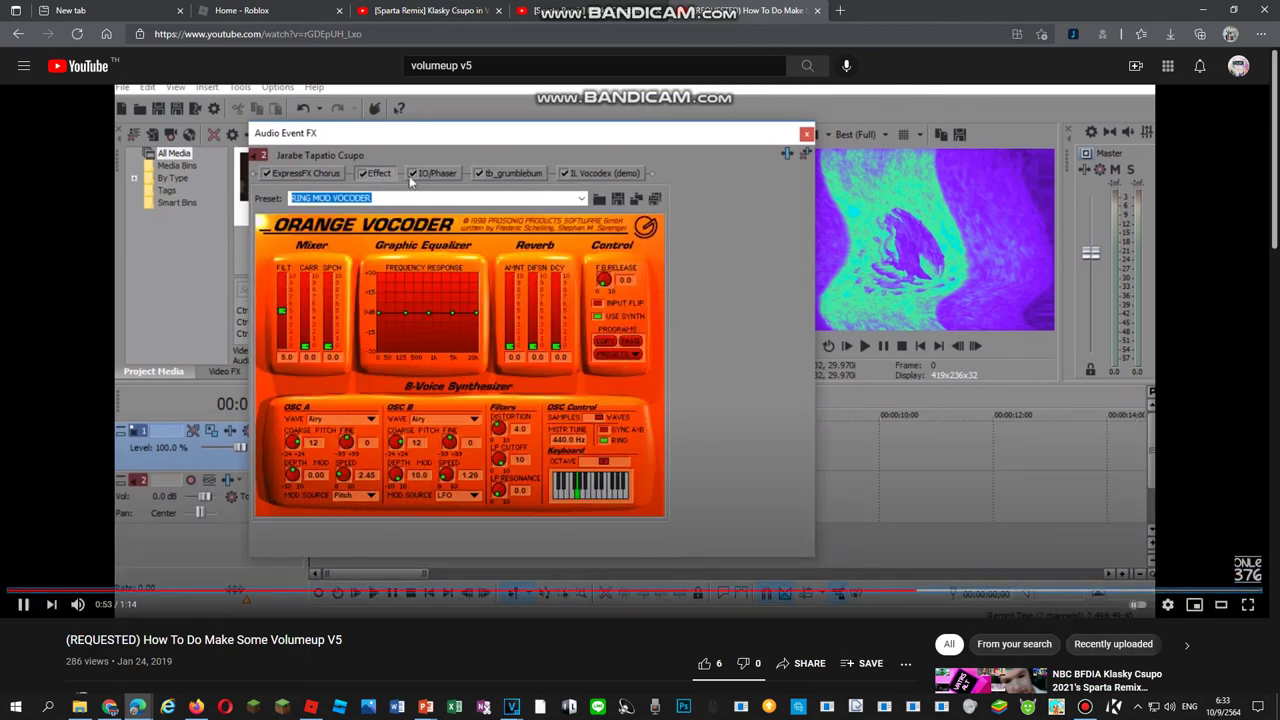
{"action": "key", "text": "k"}
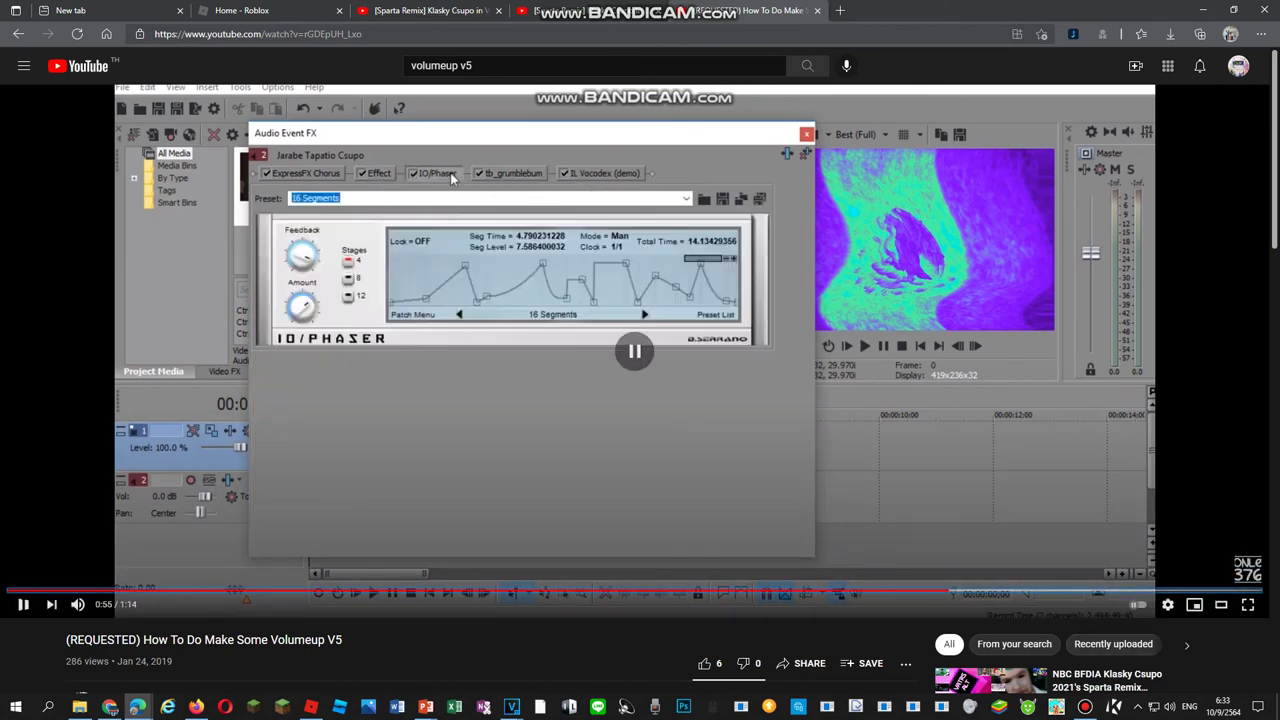
{"action": "key", "text": "alt+Tab"}
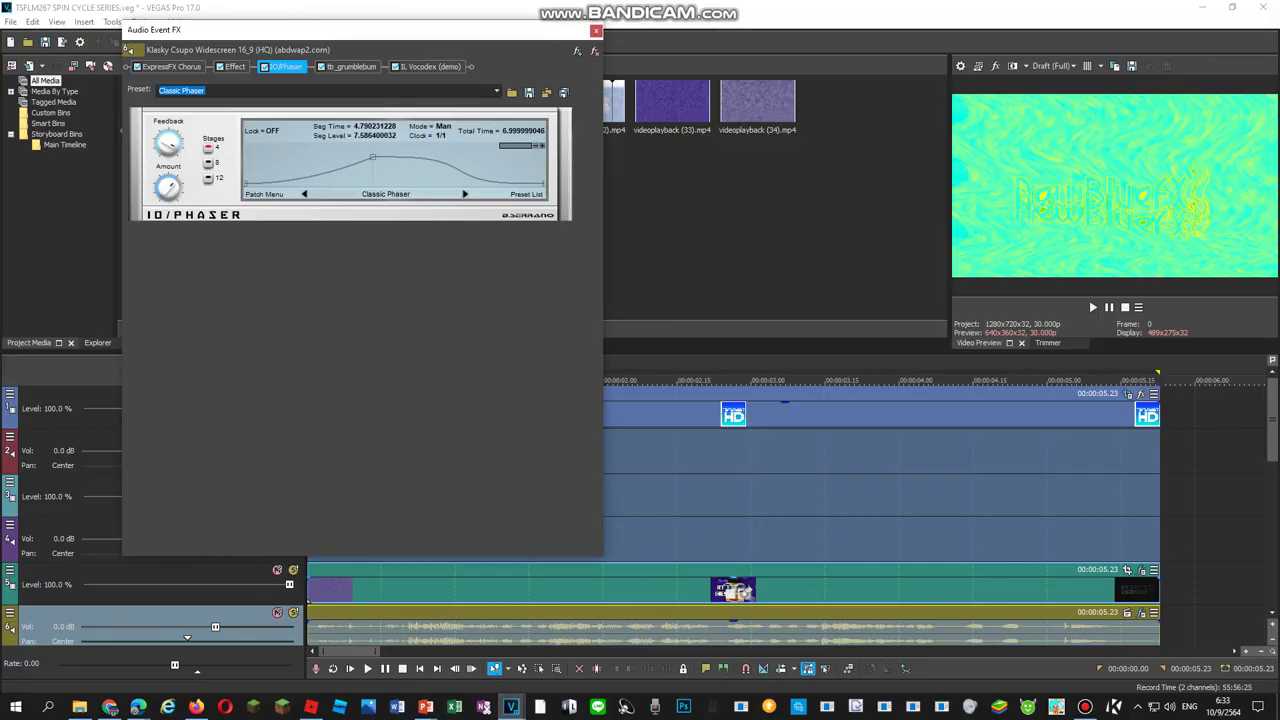
{"action": "left_click", "coordinate": [497, 91]}
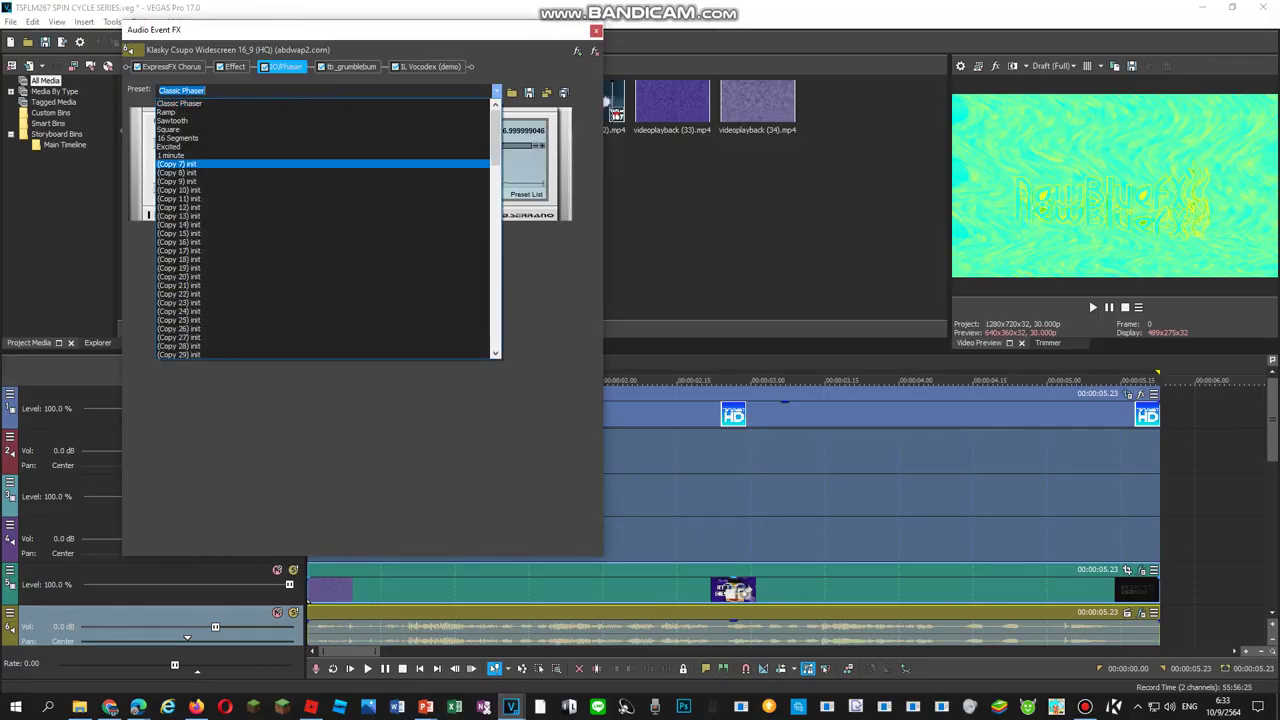
{"action": "left_click", "coordinate": [200, 138]}
Open the tb_grumblebum settings and return to the tutorial in Edge to check its preset
{"action": "left_click", "coordinate": [351, 67]}
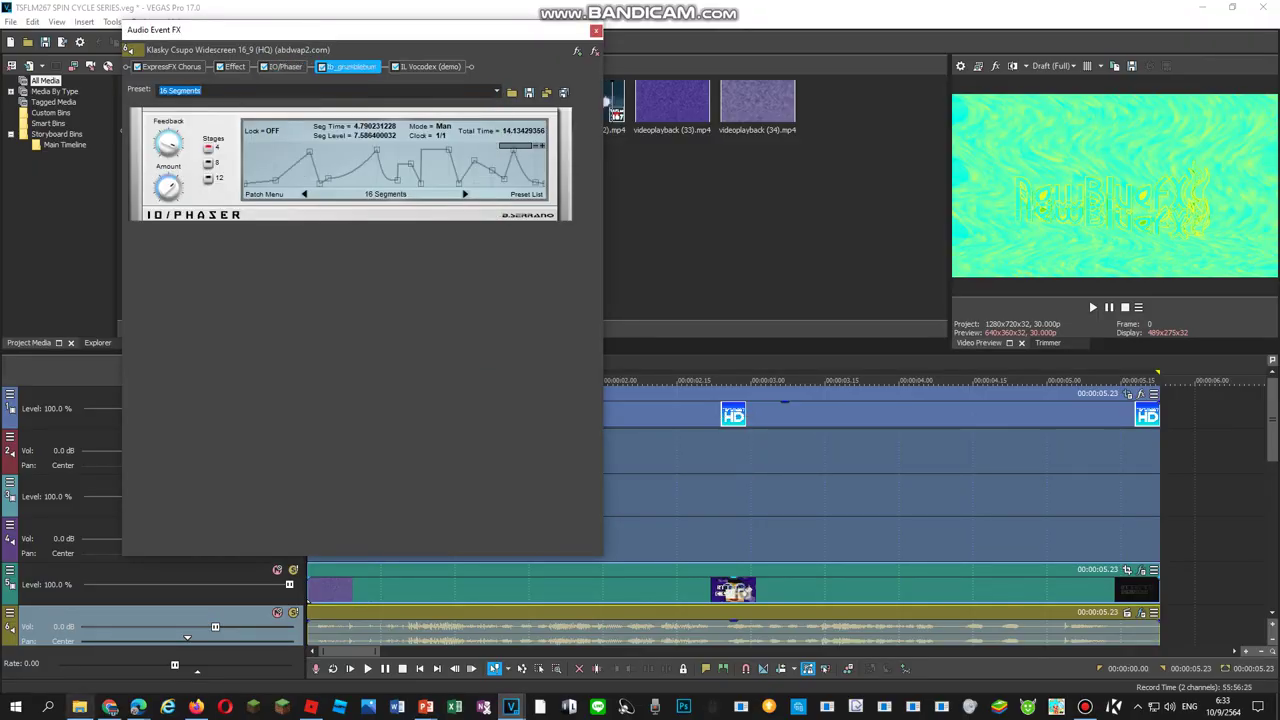
{"action": "left_click", "coordinate": [138, 706]}
{"action": "left_click", "coordinate": [70, 648]}
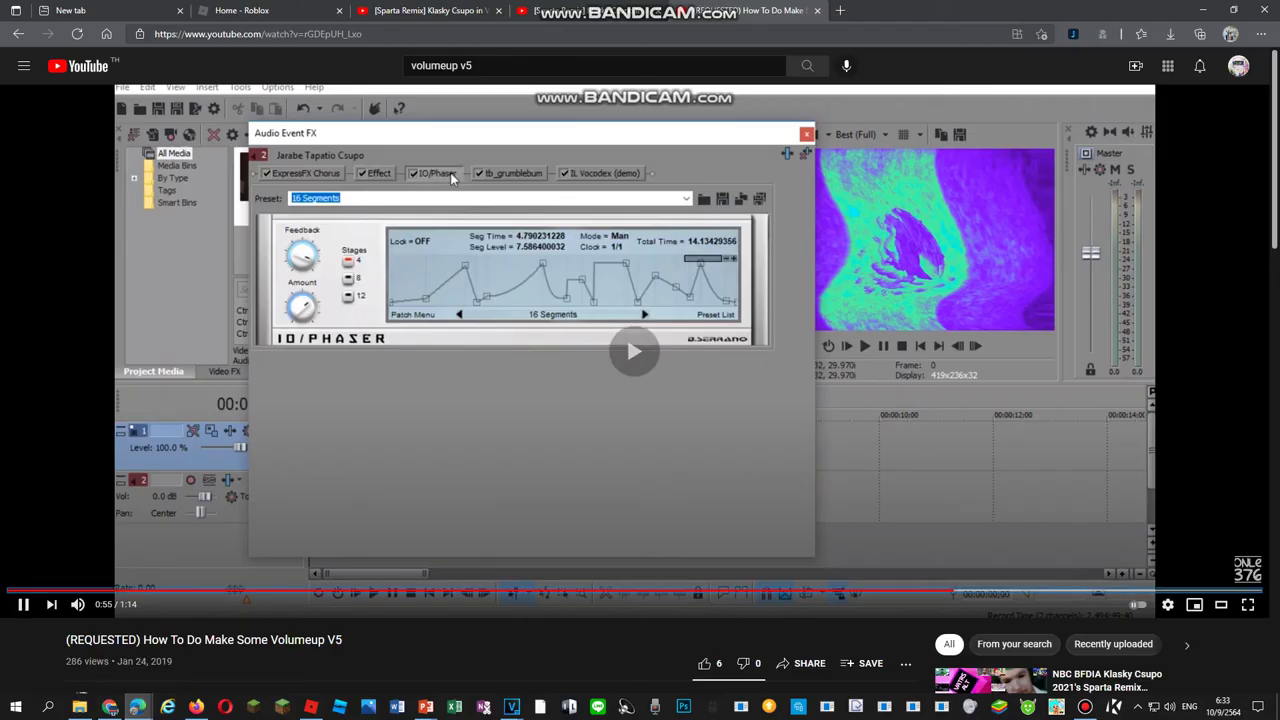